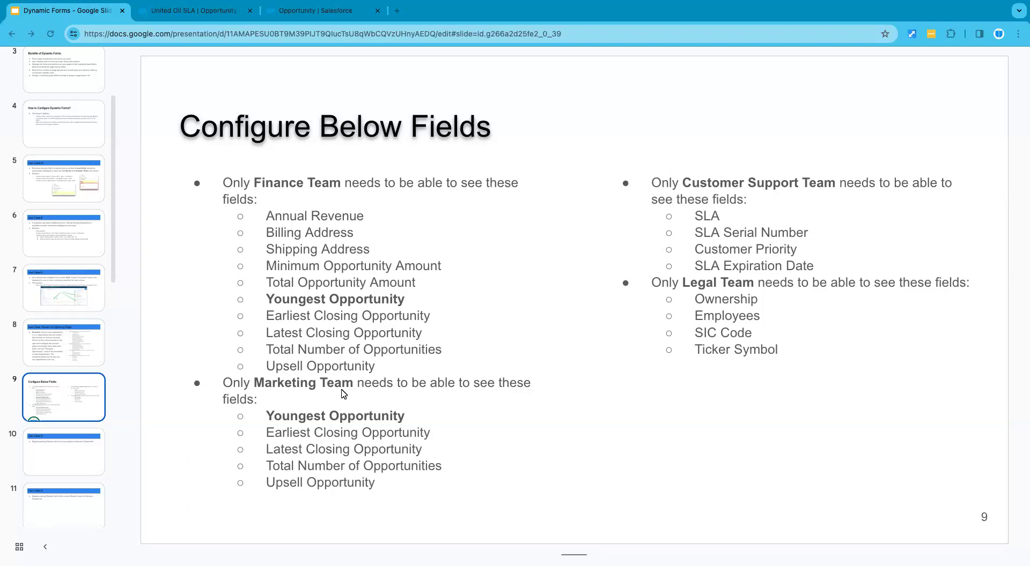
- Switch to Salesforce, open the first account in the Accounts list, and open its record page for editing in Lightning App Builder
{"action": "left_click", "coordinate": [226, 11]}
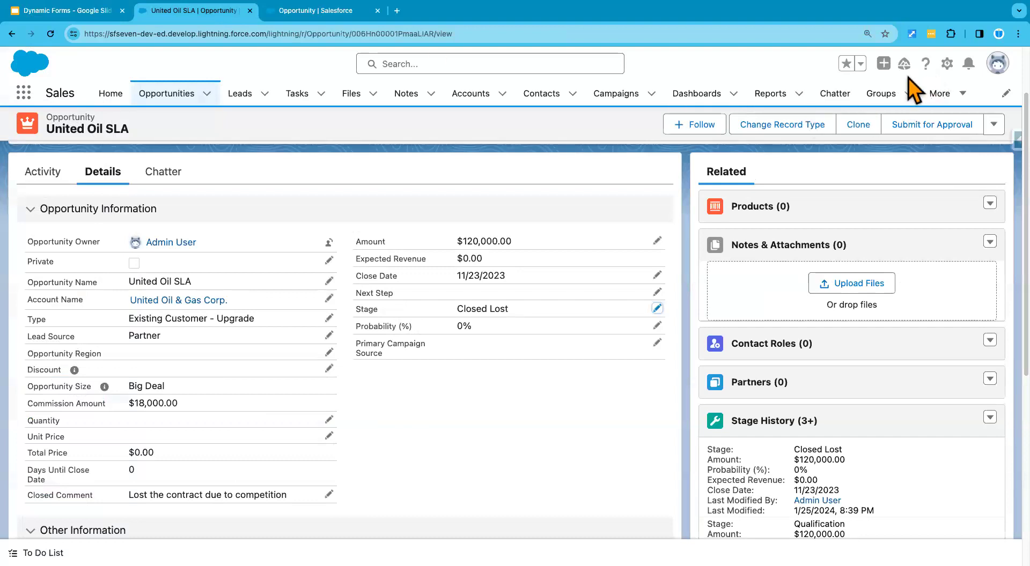
{"action": "left_click", "coordinate": [479, 96]}
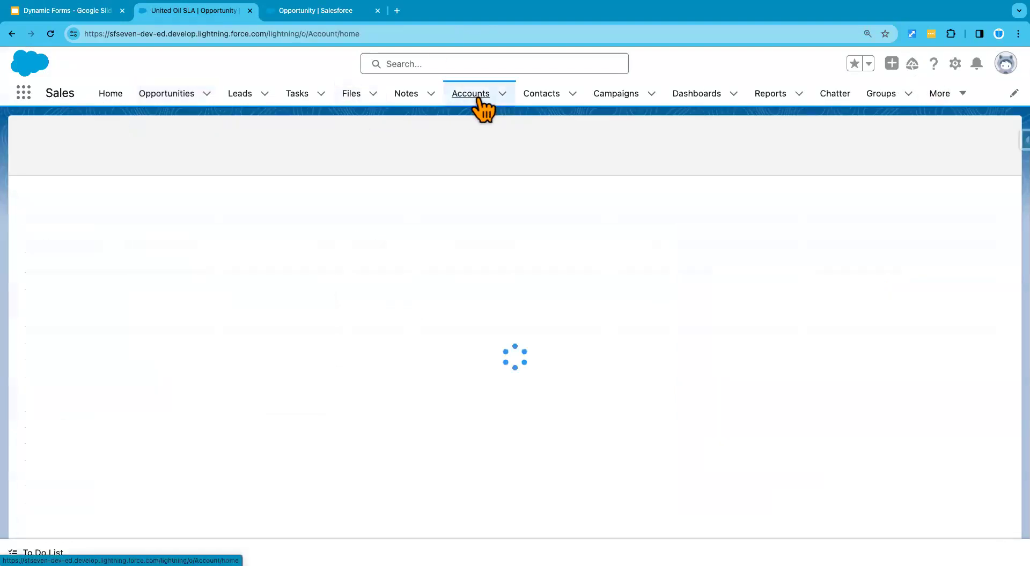
{"action": "left_click", "coordinate": [111, 244]}
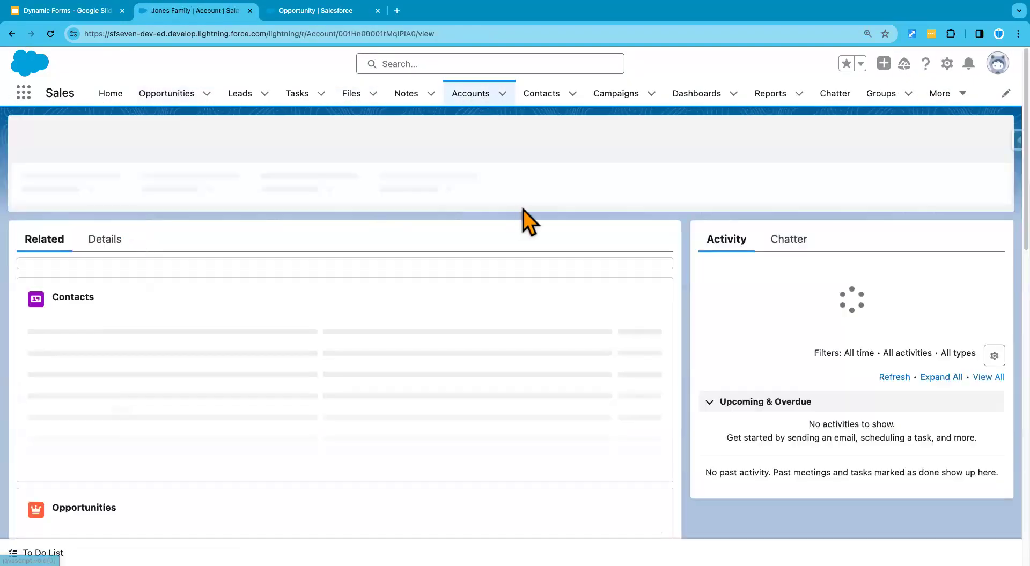
{"action": "left_click", "coordinate": [946, 63]}
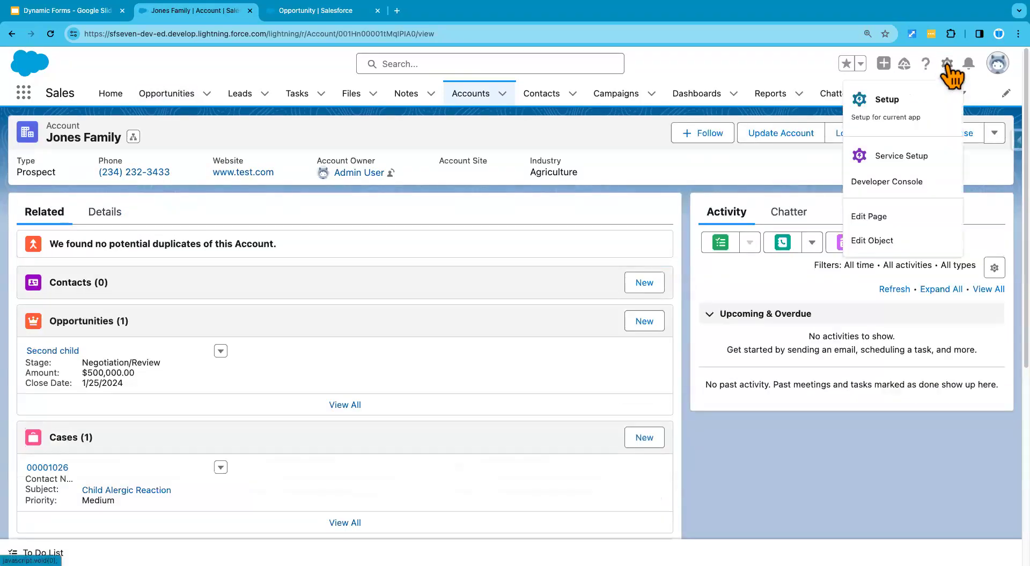
{"action": "left_click", "coordinate": [879, 218]}
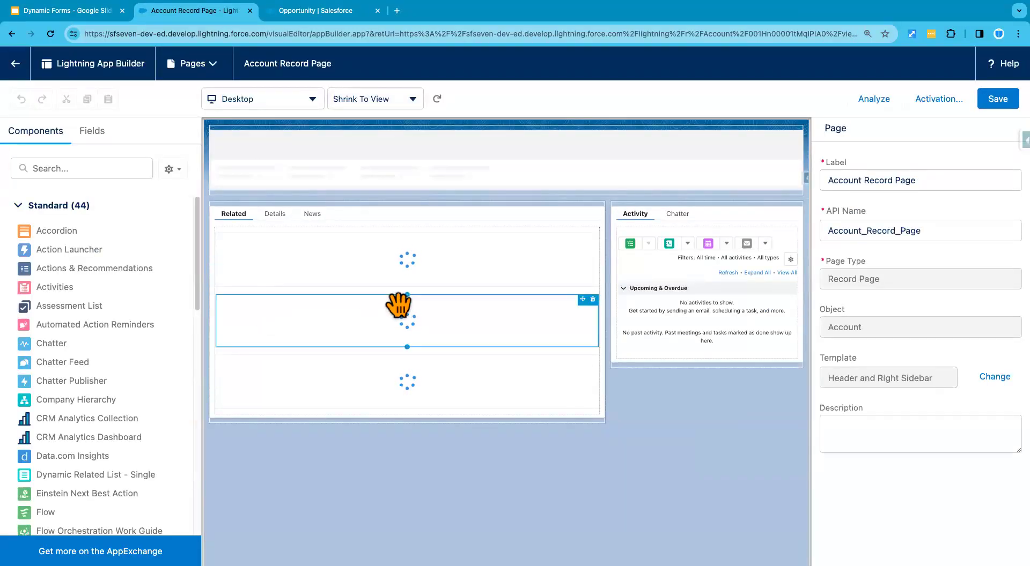
- Upgrade the Record Detail component in the page's Details area to Dynamic Forms, using Account Layout as the source
{"action": "left_click", "coordinate": [275, 214]}
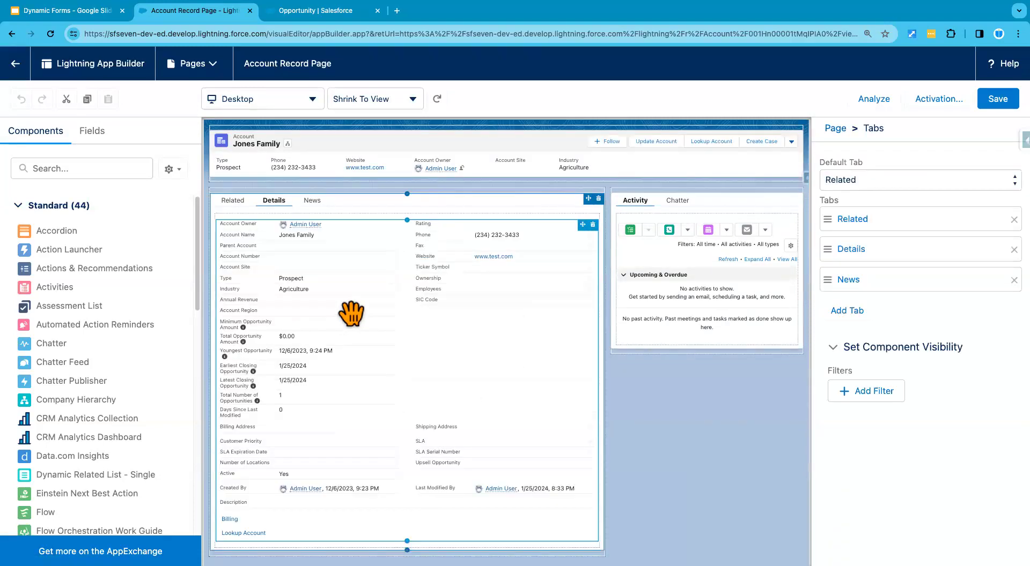
{"action": "left_click", "coordinate": [350, 314]}
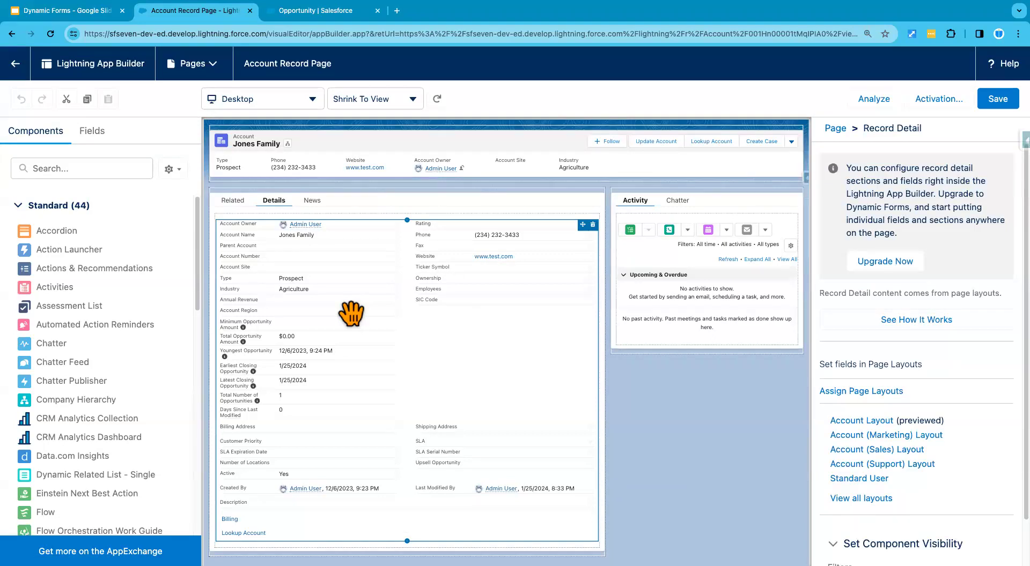
{"action": "left_click", "coordinate": [890, 265]}
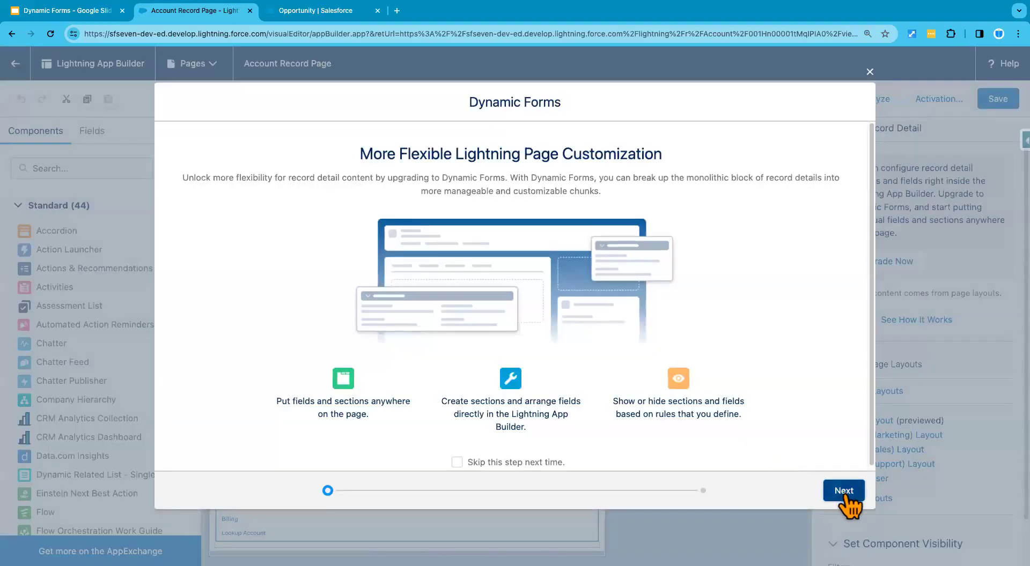
{"action": "left_click", "coordinate": [840, 490]}
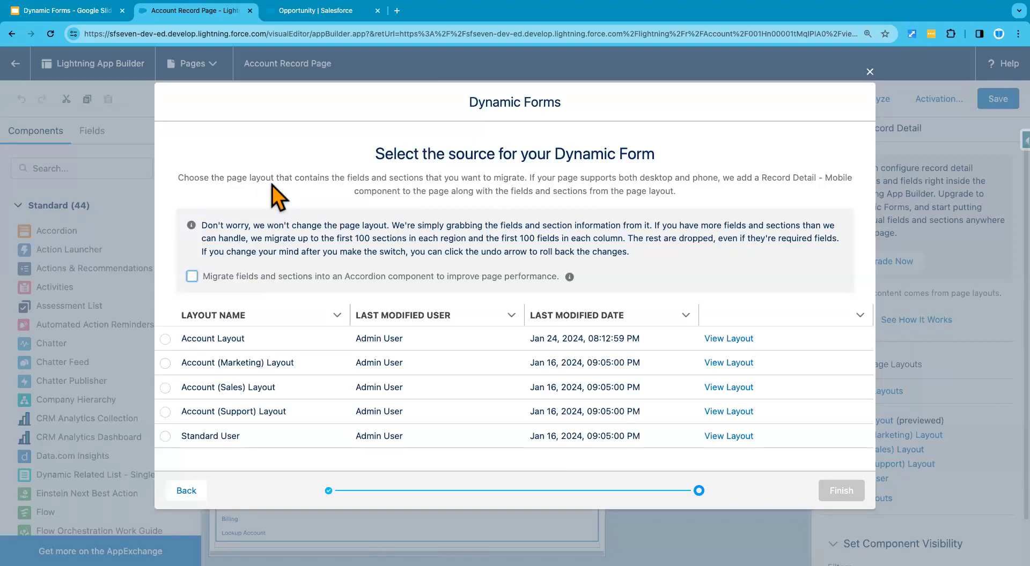
{"action": "left_click", "coordinate": [167, 339]}
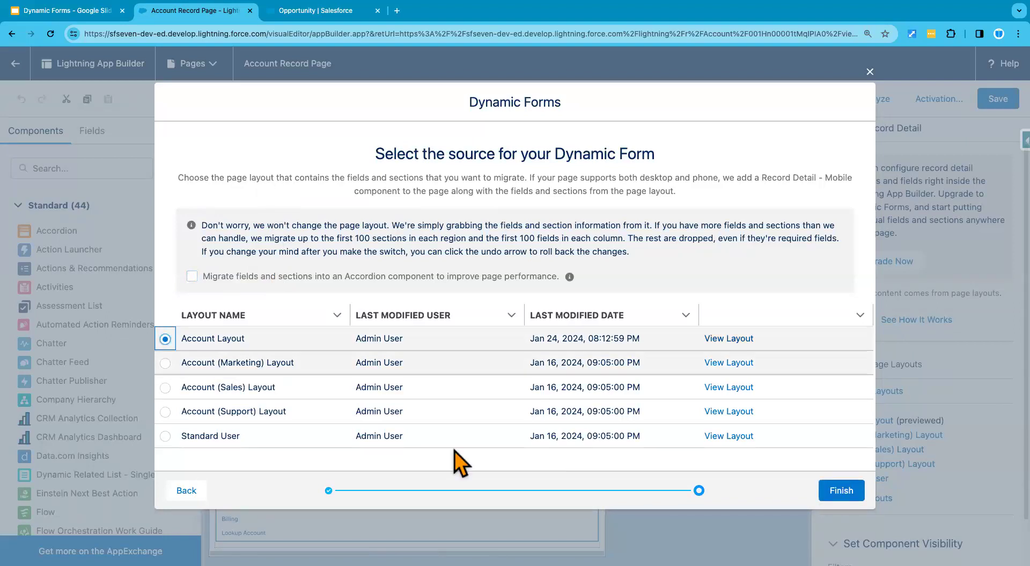
{"action": "left_click", "coordinate": [841, 492]}
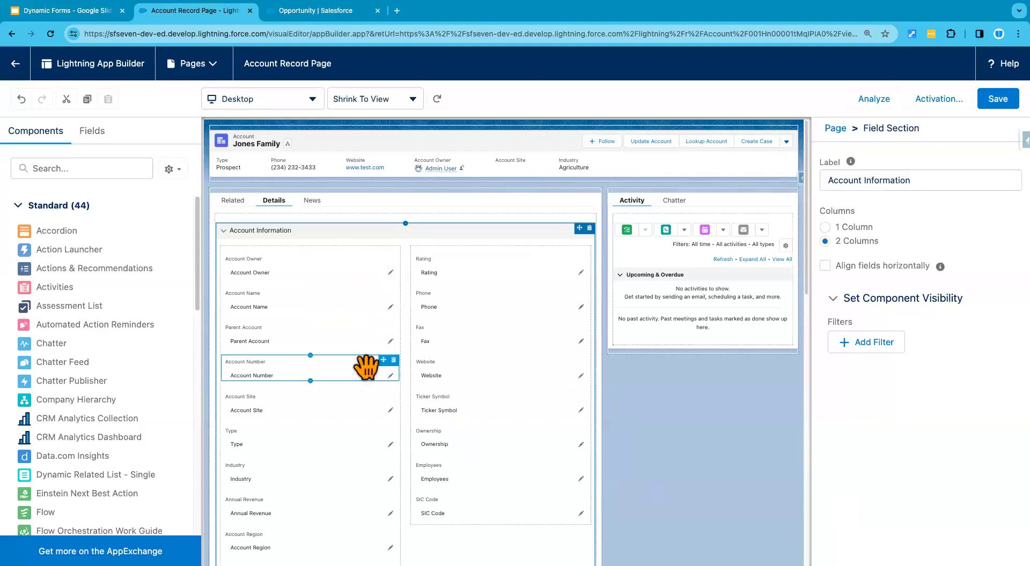
- Examine the migrated fields in the Account Information section and compare them with the team field requirements on the Configure Below Fields slide
{"action": "scroll", "coordinate": [366, 367], "scroll_direction": "down", "scroll_amount": 1}
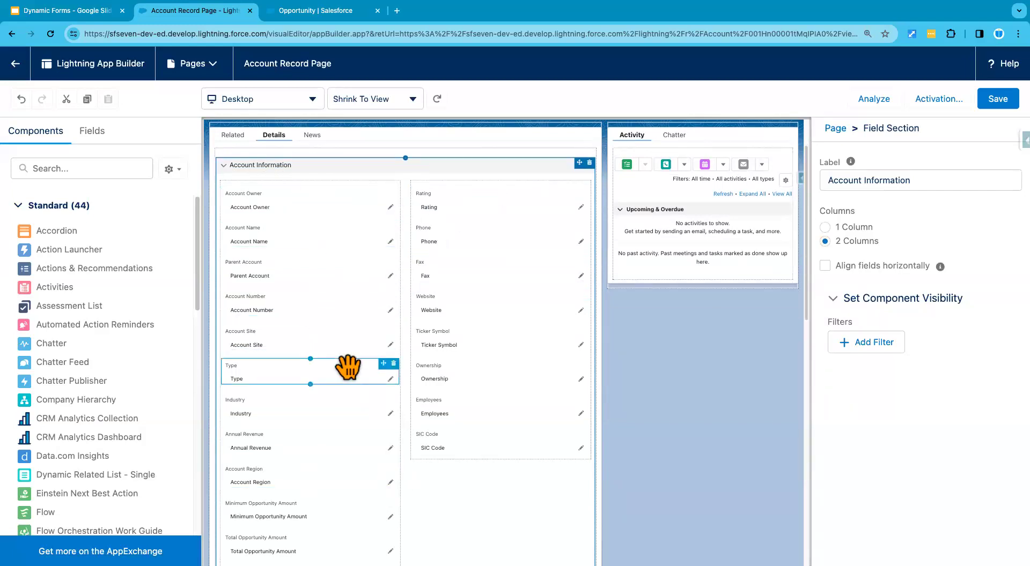
{"action": "scroll", "coordinate": [348, 367], "scroll_direction": "down", "scroll_amount": 1}
{"action": "scroll", "coordinate": [347, 367], "scroll_direction": "down", "scroll_amount": 1}
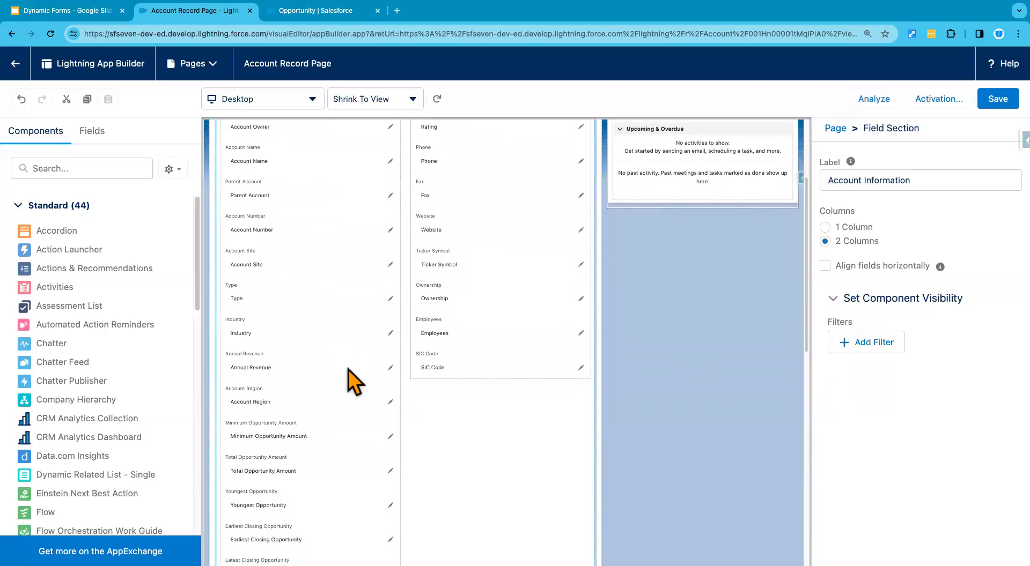
{"action": "scroll", "coordinate": [349, 378], "scroll_direction": "up", "scroll_amount": 3}
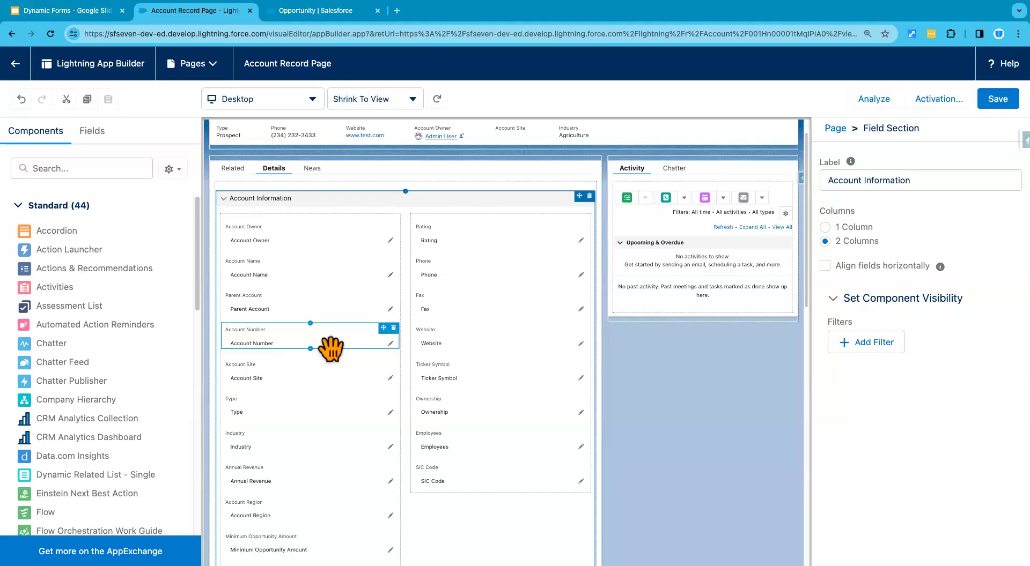
{"action": "scroll", "coordinate": [359, 424], "scroll_direction": "down", "scroll_amount": 3}
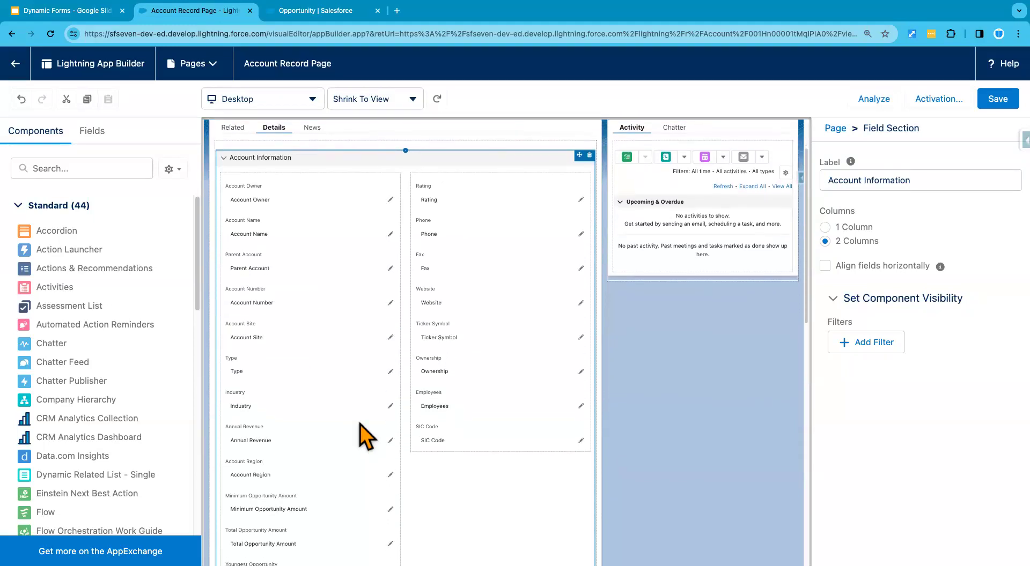
{"action": "scroll", "coordinate": [359, 423], "scroll_direction": "up", "scroll_amount": 3}
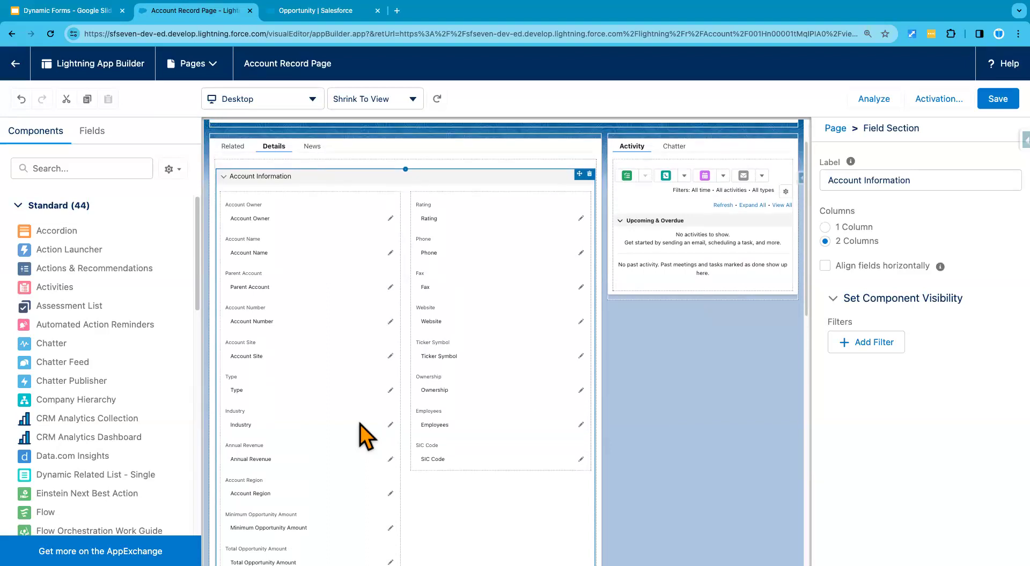
{"action": "scroll", "coordinate": [366, 435], "scroll_direction": "up", "scroll_amount": 1}
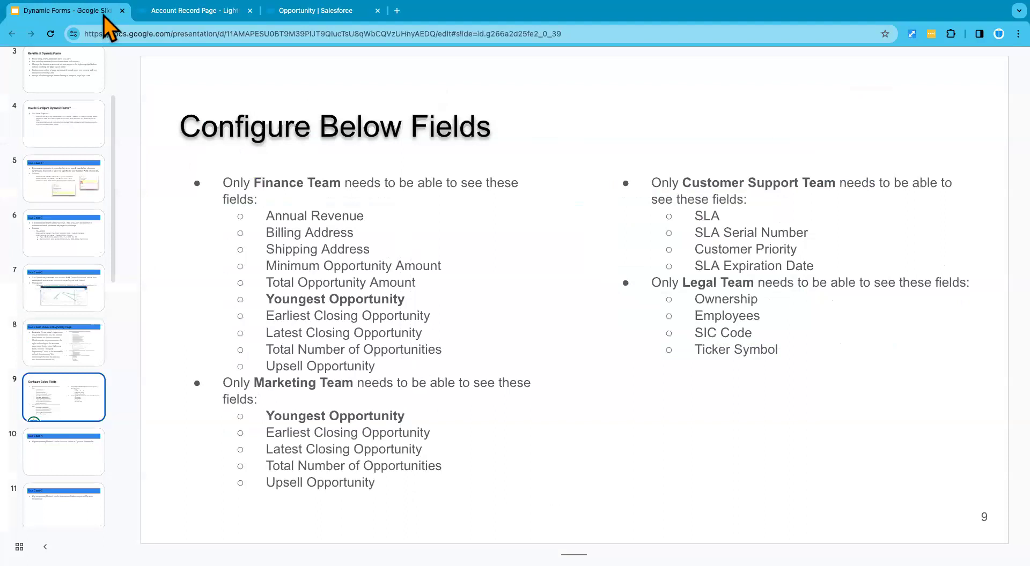
{"action": "left_click", "coordinate": [104, 14]}
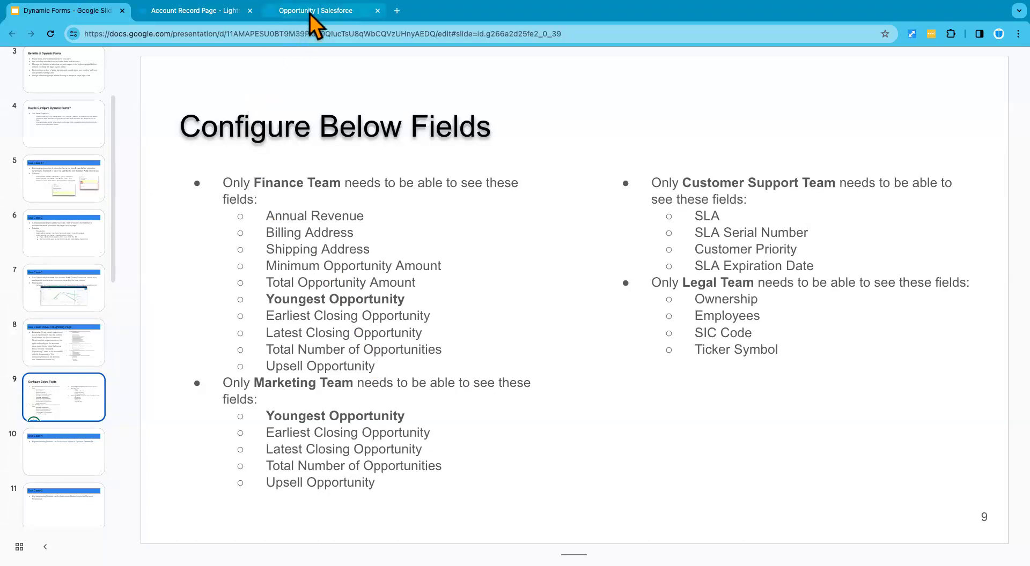
{"action": "left_click", "coordinate": [208, 15]}
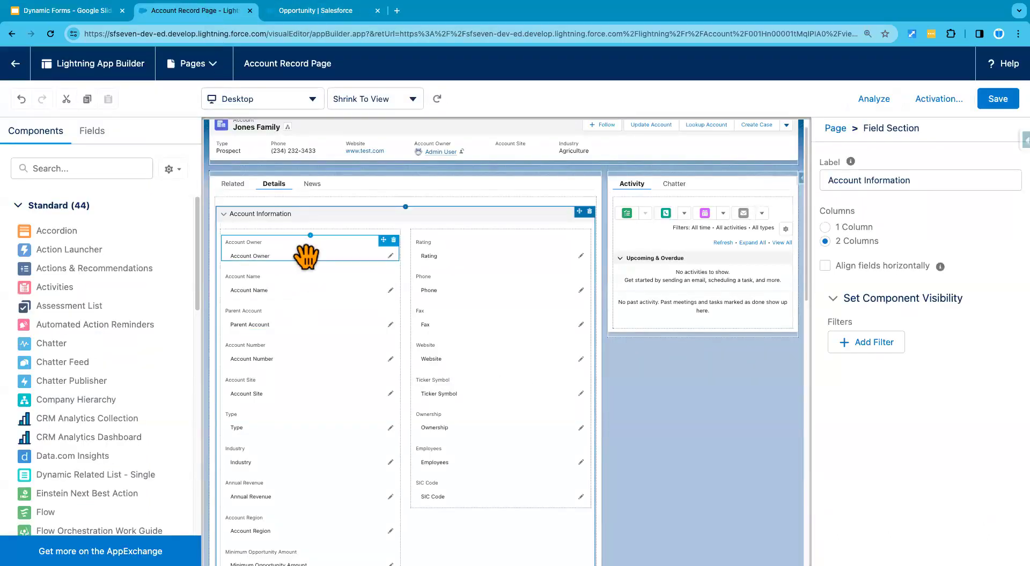
{"action": "scroll", "coordinate": [324, 392], "scroll_direction": "down", "scroll_amount": 3}
{"action": "scroll", "coordinate": [324, 397], "scroll_direction": "up", "scroll_amount": 3}
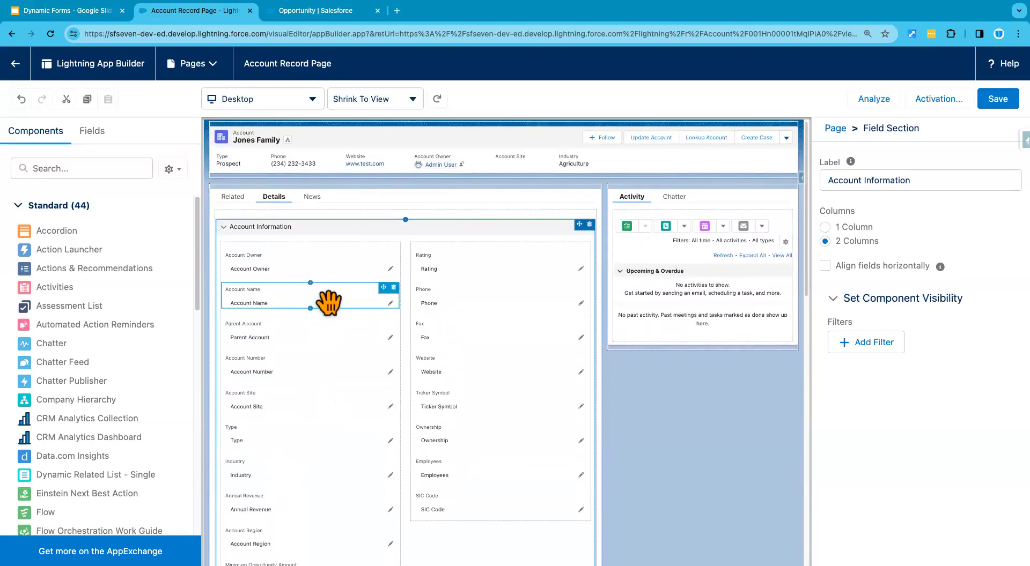
- Add a field section above Account Information and label it Finance Team
{"action": "left_click", "coordinate": [92, 132]}
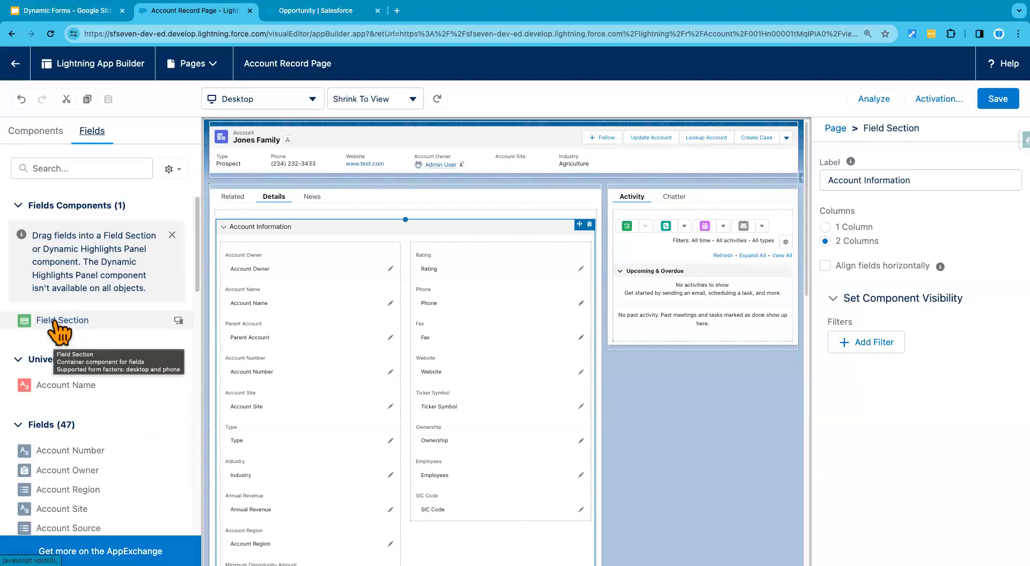
{"action": "left_click_drag", "start_coordinate": [54, 325], "coordinate": [285, 236]}
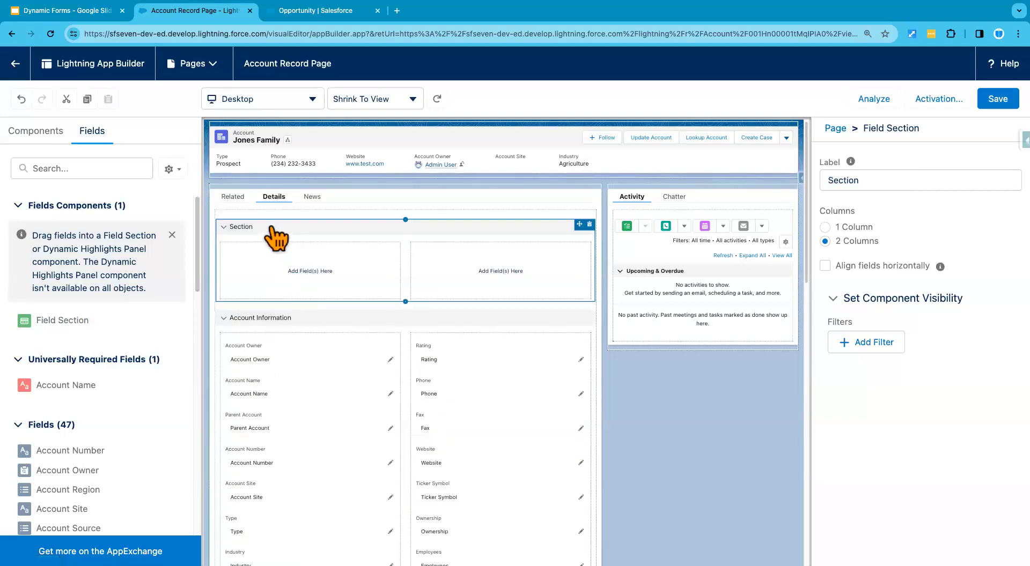
{"action": "double_click", "coordinate": [878, 178]}
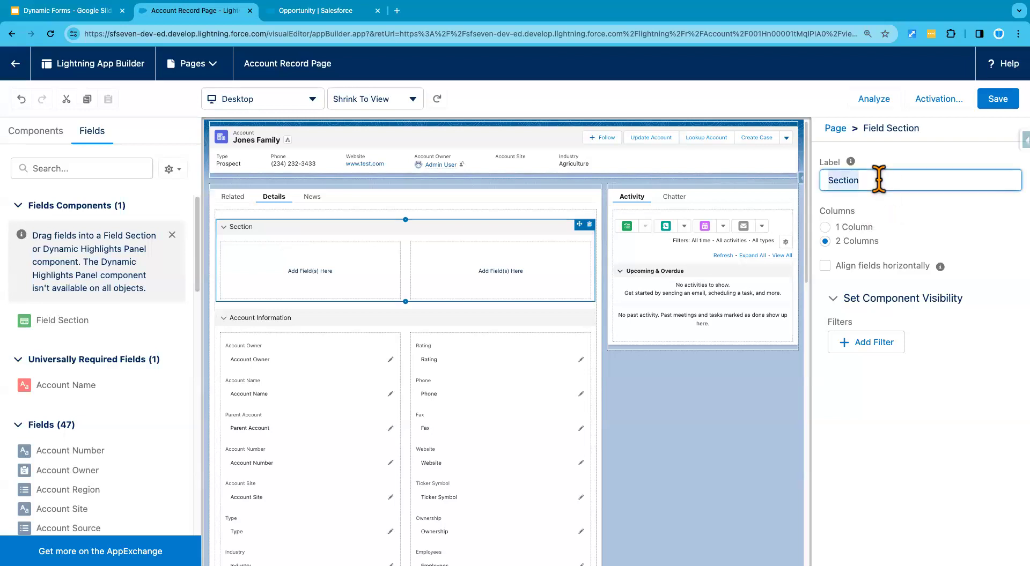
{"action": "type", "text": "Finance Team"}
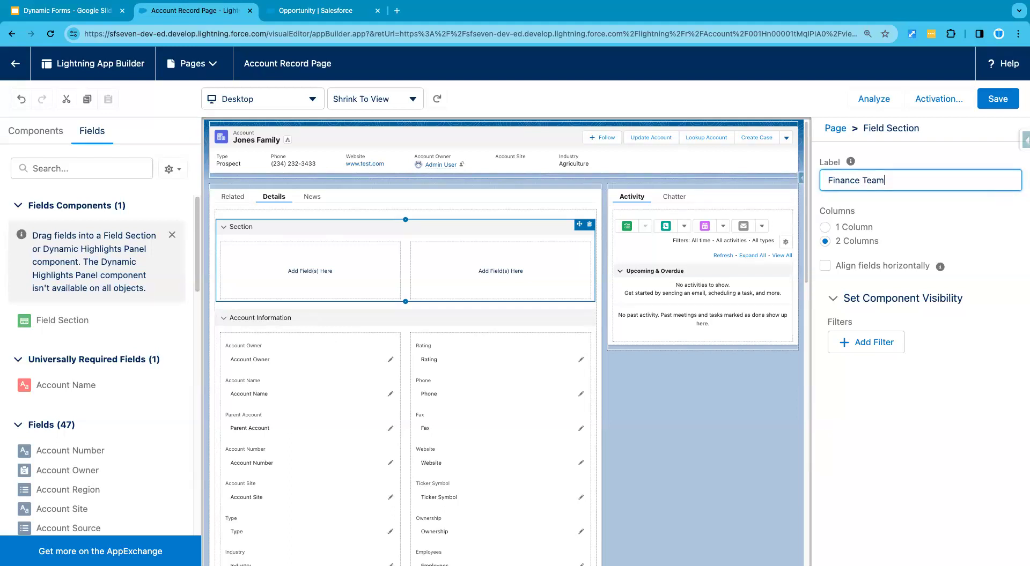
{"action": "left_click", "coordinate": [915, 159]}
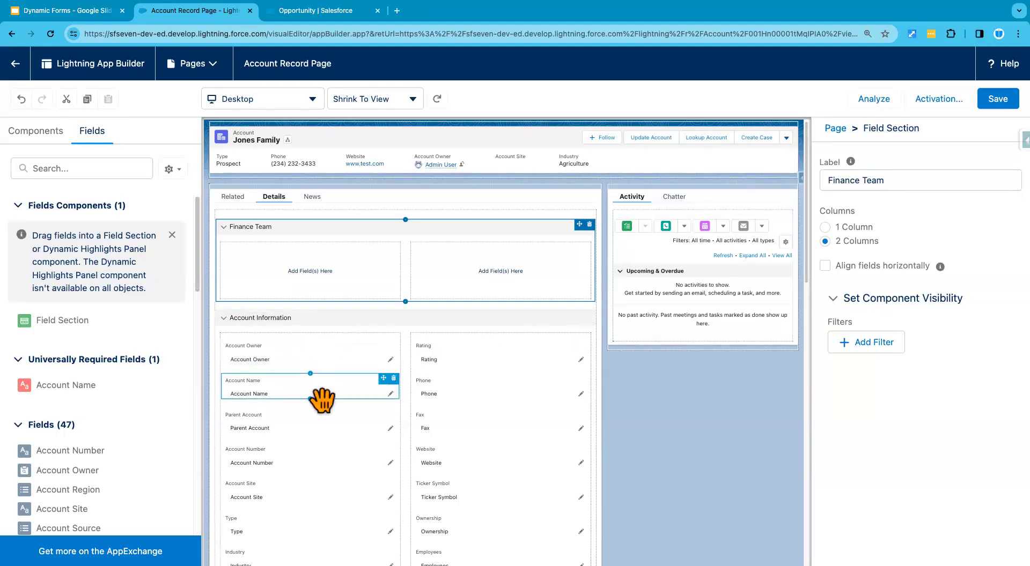
- Move the Annual Revenue field from Account Information into the first column of the Finance Team section
{"action": "scroll", "coordinate": [321, 472], "scroll_direction": "down", "scroll_amount": 2}
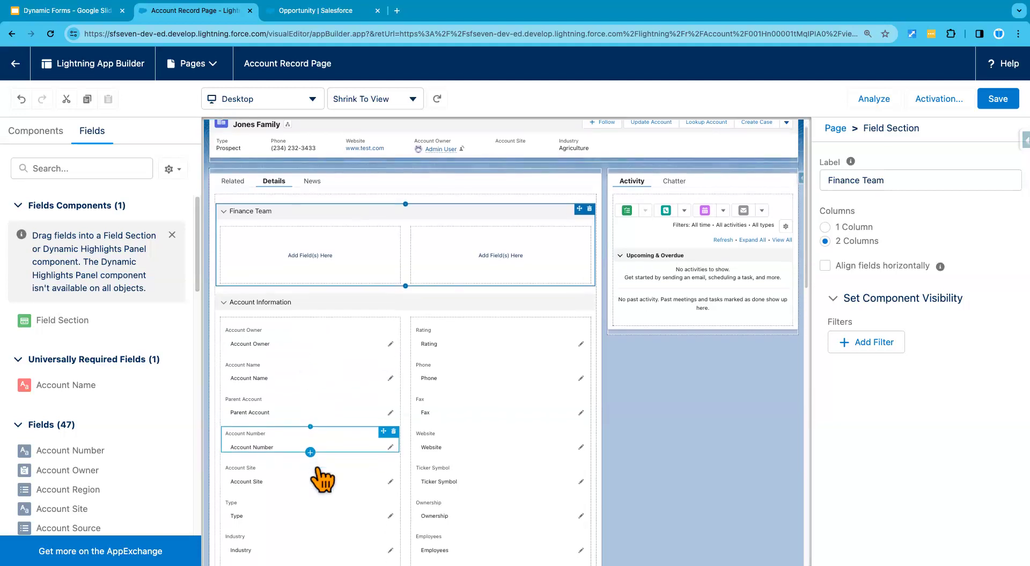
{"action": "scroll", "coordinate": [322, 480], "scroll_direction": "down", "scroll_amount": 1}
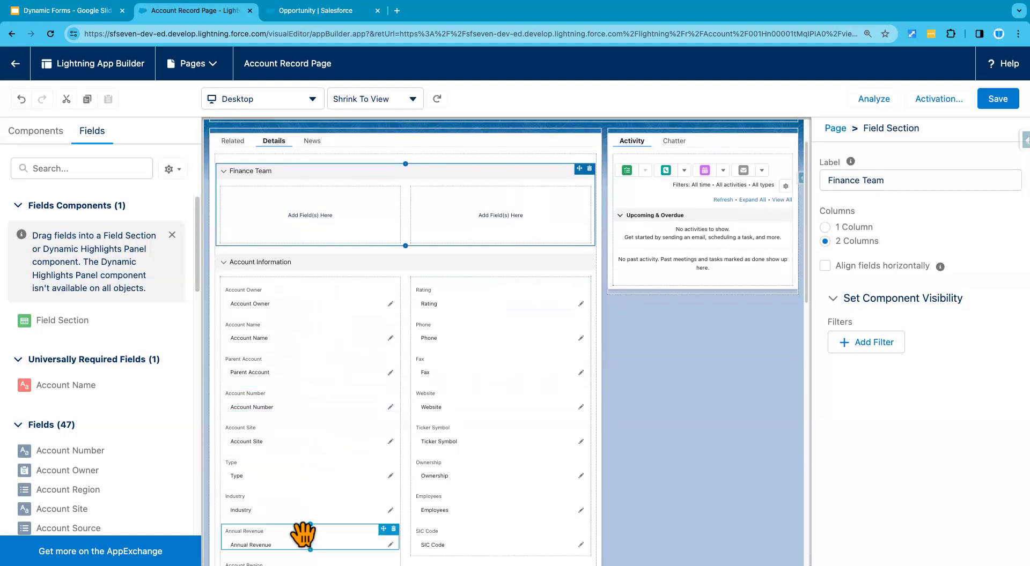
{"action": "left_click_drag", "start_coordinate": [329, 534], "coordinate": [329, 201]}
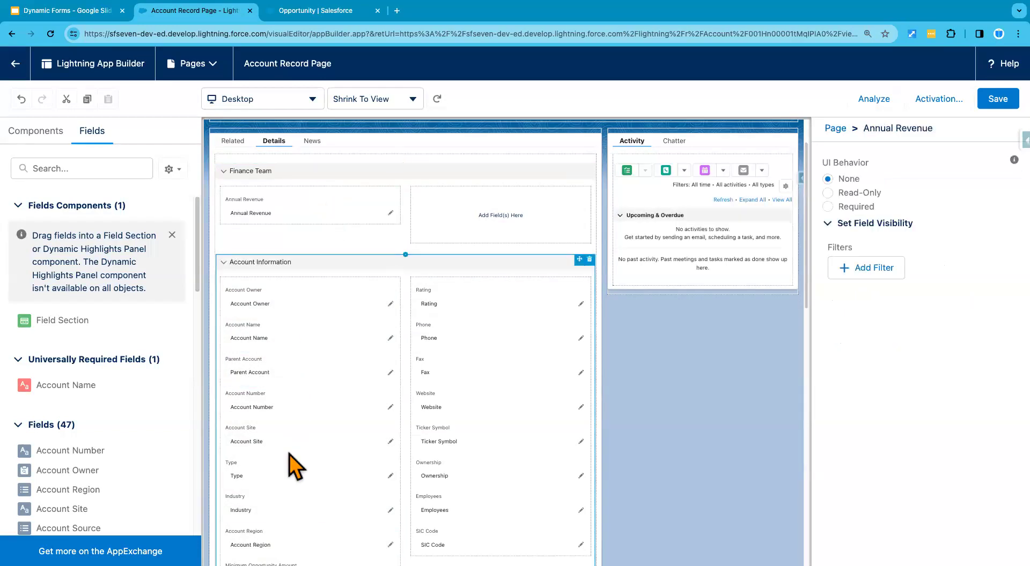
- Move the Billing Address and Shipping Address fields from Address Information into the Finance Team section, below Annual Revenue
{"action": "scroll", "coordinate": [290, 455], "scroll_direction": "down", "scroll_amount": 1}
{"action": "scroll", "coordinate": [315, 260], "scroll_direction": "up", "scroll_amount": 2}
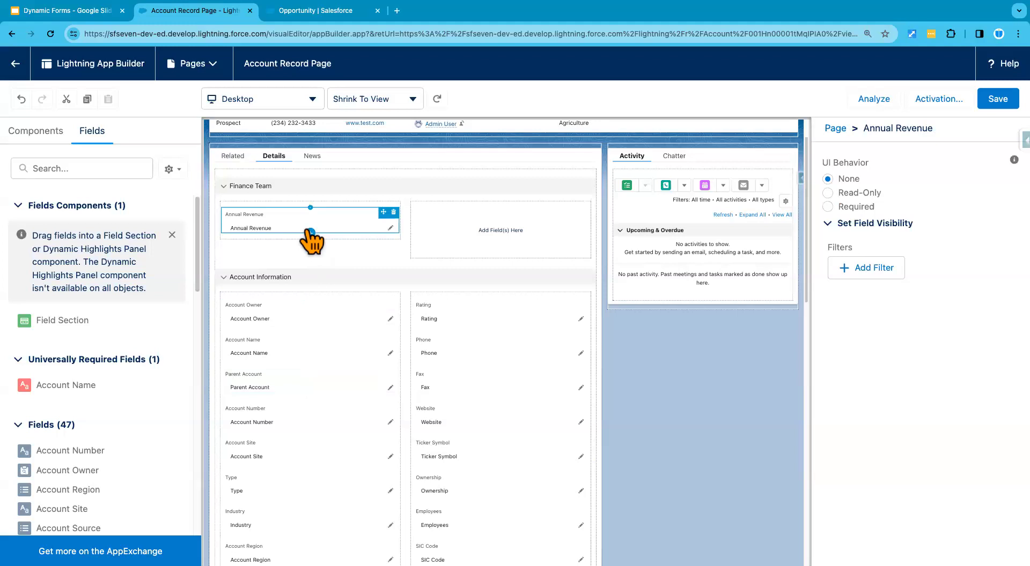
{"action": "scroll", "coordinate": [299, 425], "scroll_direction": "down", "scroll_amount": 5}
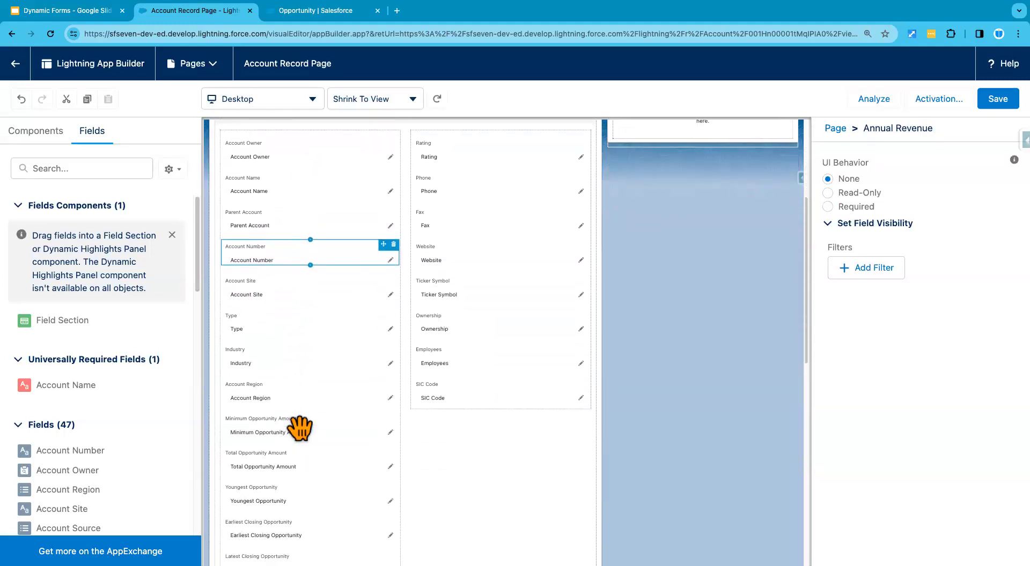
{"action": "scroll", "coordinate": [299, 429], "scroll_direction": "down", "scroll_amount": 6}
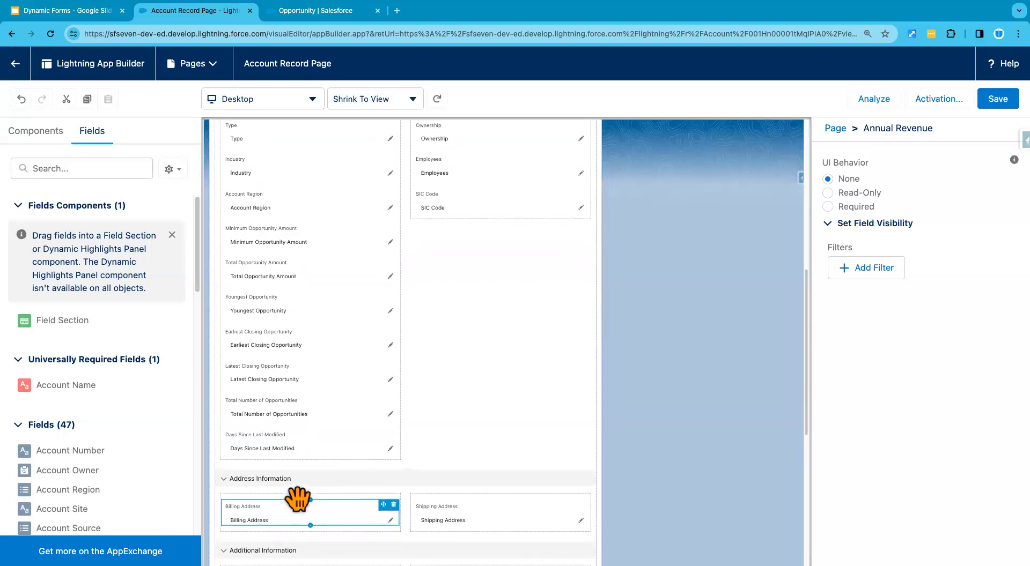
{"action": "left_click_drag", "start_coordinate": [297, 518], "coordinate": [298, 215]}
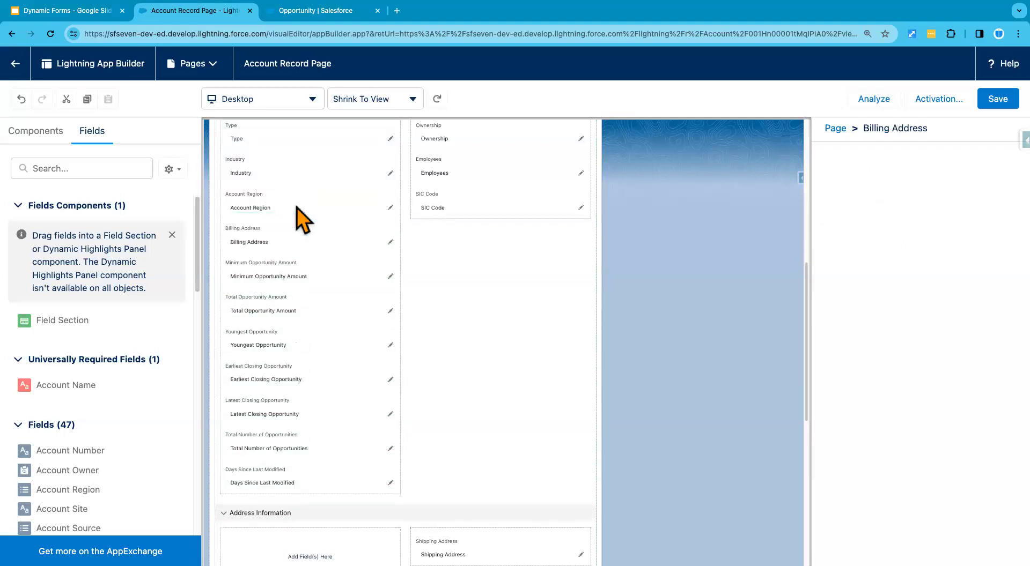
{"action": "scroll", "coordinate": [273, 346], "scroll_direction": "up", "scroll_amount": 1}
{"action": "scroll", "coordinate": [271, 348], "scroll_direction": "up", "scroll_amount": 2}
{"action": "scroll", "coordinate": [278, 362], "scroll_direction": "up", "scroll_amount": 1}
{"action": "left_click_drag", "start_coordinate": [268, 457], "coordinate": [269, 223]}
{"action": "left_click_drag", "start_coordinate": [272, 236], "coordinate": [272, 236]}
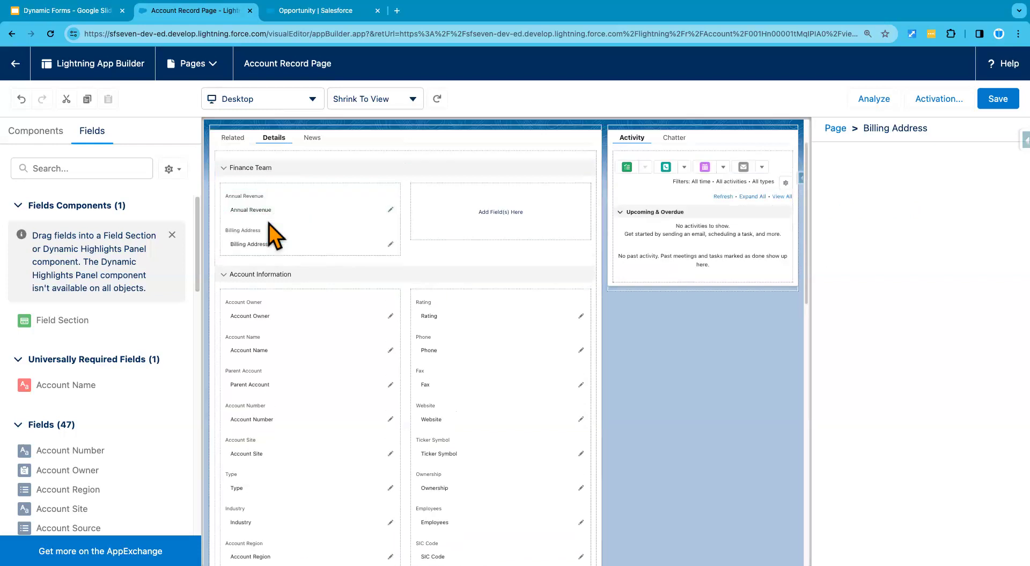
{"action": "scroll", "coordinate": [279, 321], "scroll_direction": "down", "scroll_amount": 10}
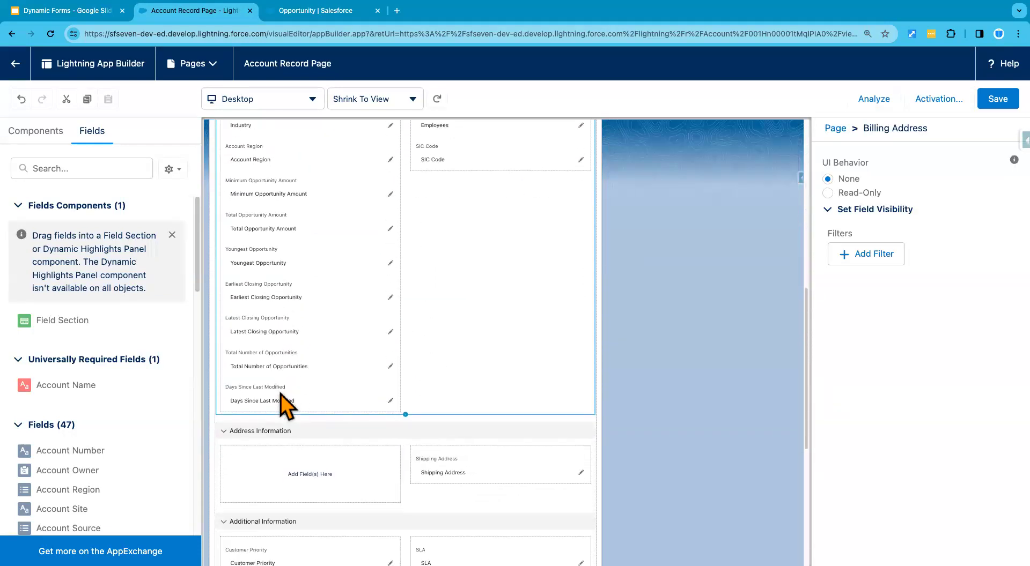
{"action": "left_click_drag", "start_coordinate": [444, 472], "coordinate": [336, 268]}
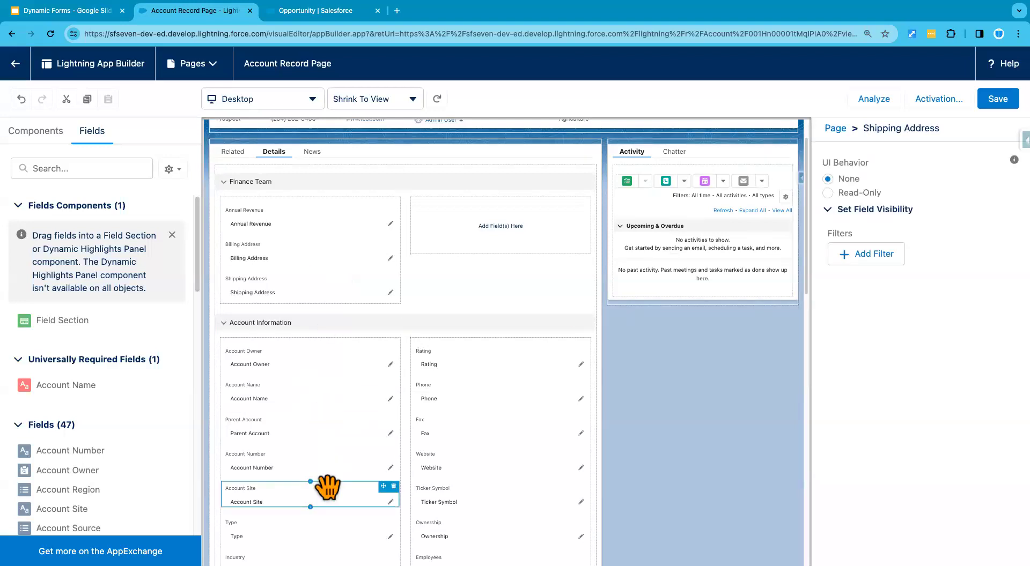
- Move the Minimum Opportunity Amount and Total Opportunity Amount fields from Account Information into the second column of the Finance Team section
{"action": "scroll", "coordinate": [328, 484], "scroll_direction": "down", "scroll_amount": 5}
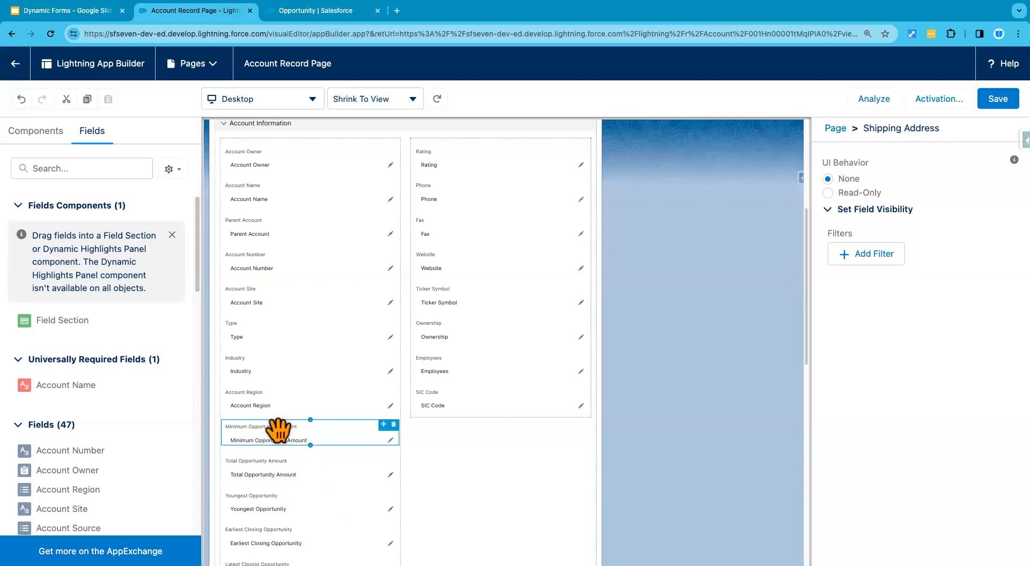
{"action": "left_click_drag", "start_coordinate": [279, 429], "coordinate": [459, 142]}
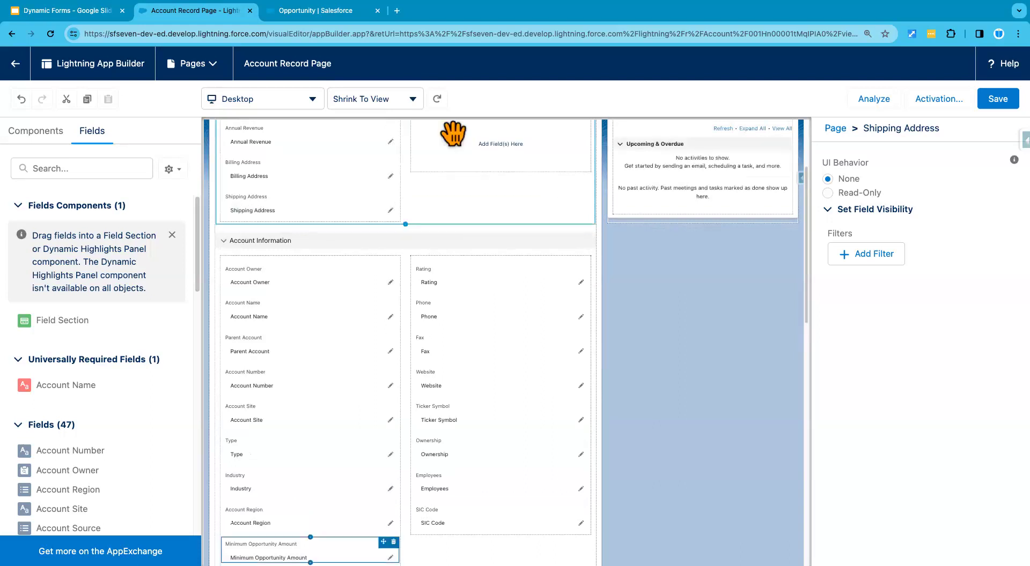
{"action": "scroll", "coordinate": [655, 295], "scroll_direction": "up", "scroll_amount": 2}
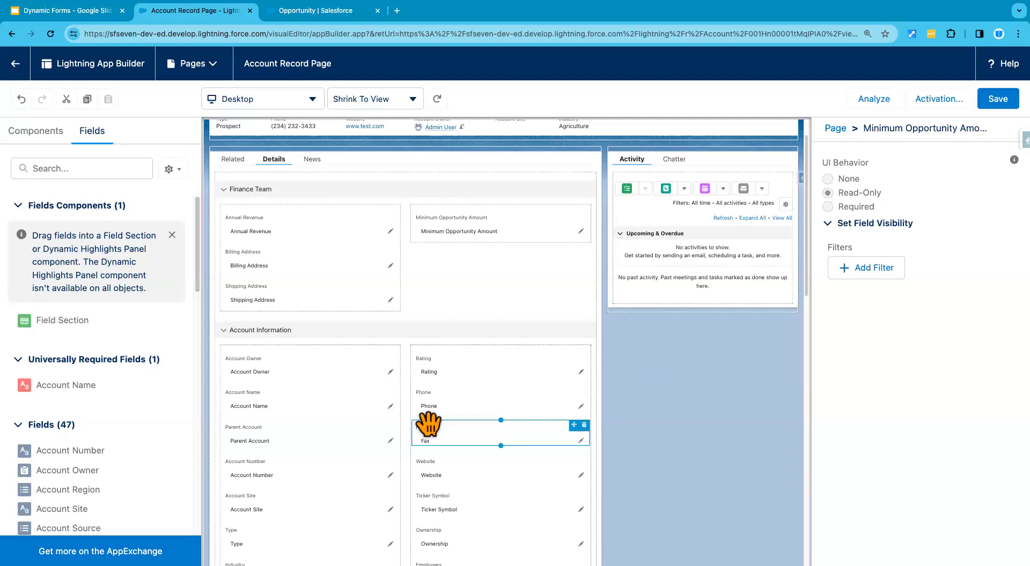
{"action": "scroll", "coordinate": [428, 422], "scroll_direction": "down", "scroll_amount": 2}
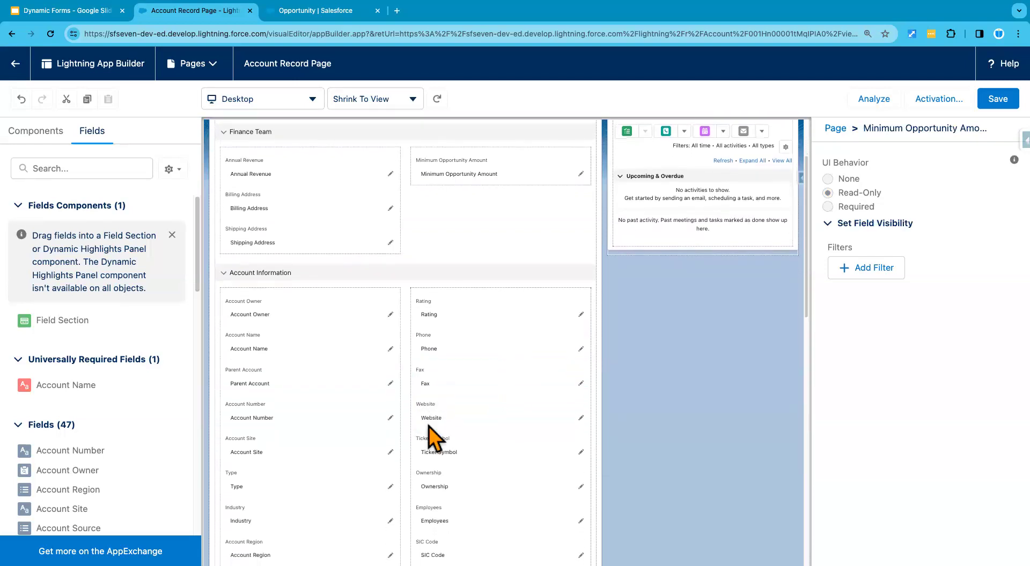
{"action": "scroll", "coordinate": [432, 438], "scroll_direction": "down", "scroll_amount": 5}
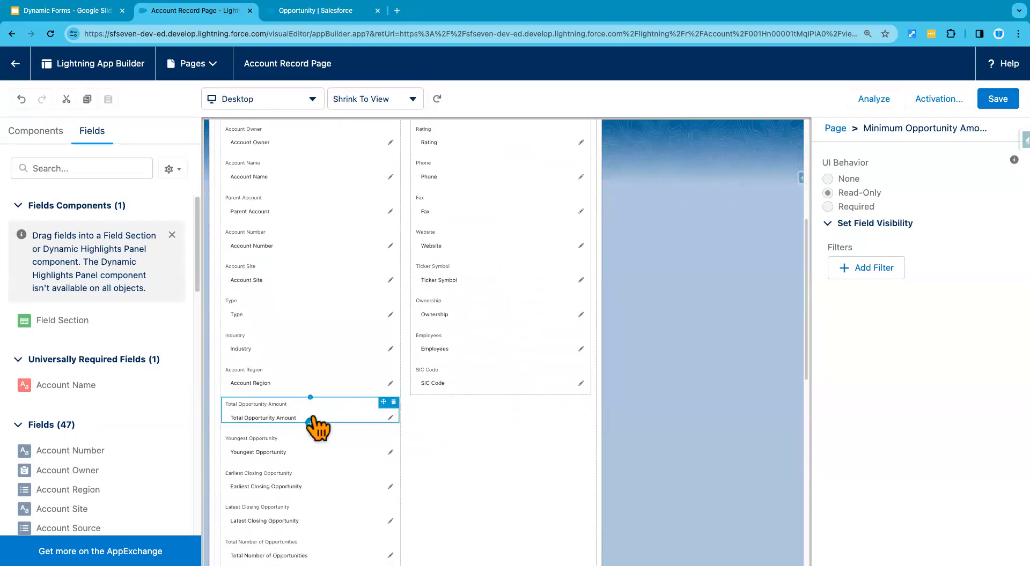
{"action": "left_click_drag", "start_coordinate": [339, 410], "coordinate": [475, 189]}
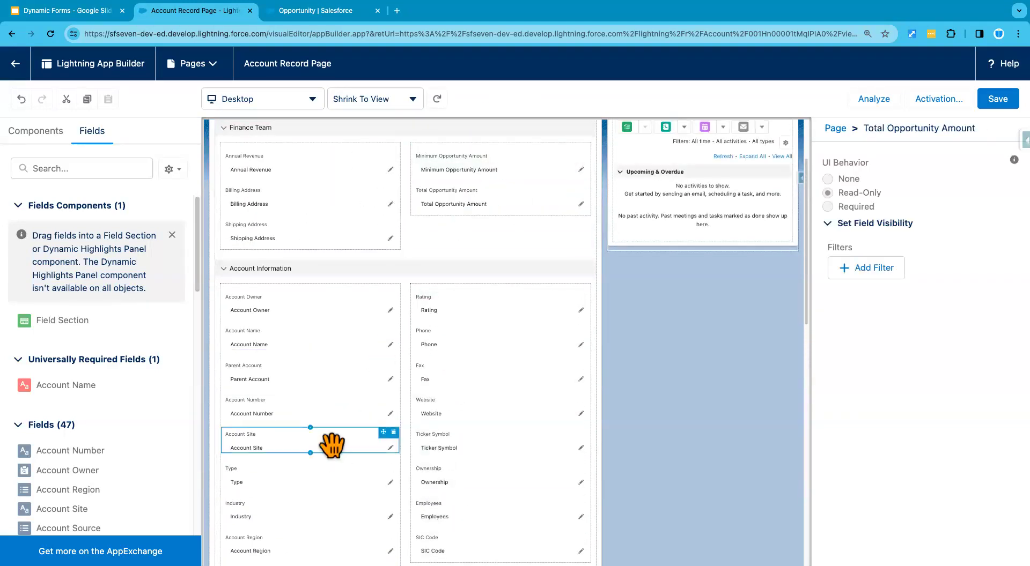
- Move the Youngest Opportunity and Earliest Closing Opportunity fields from Account Information into Finance Team's second column, below Total Opportunity Amount
{"action": "scroll", "coordinate": [331, 444], "scroll_direction": "down", "scroll_amount": 5}
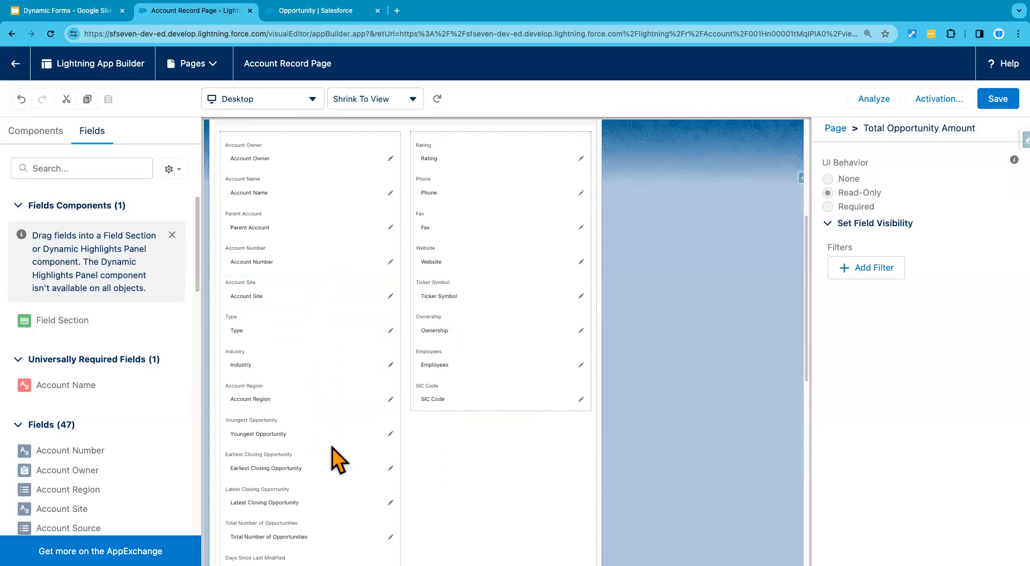
{"action": "scroll", "coordinate": [338, 460], "scroll_direction": "down", "scroll_amount": 2}
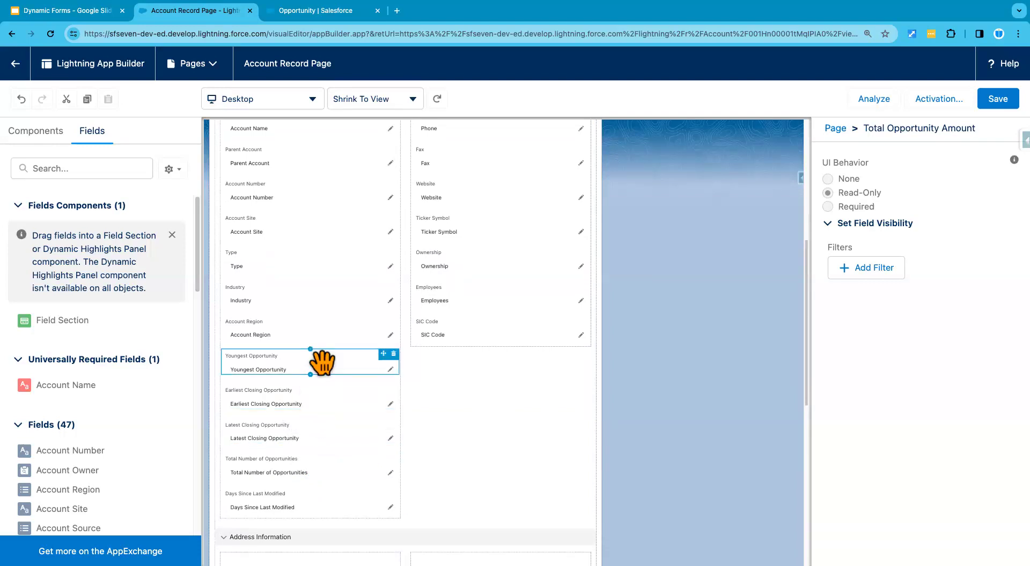
{"action": "scroll", "coordinate": [321, 362], "scroll_direction": "up", "scroll_amount": 5}
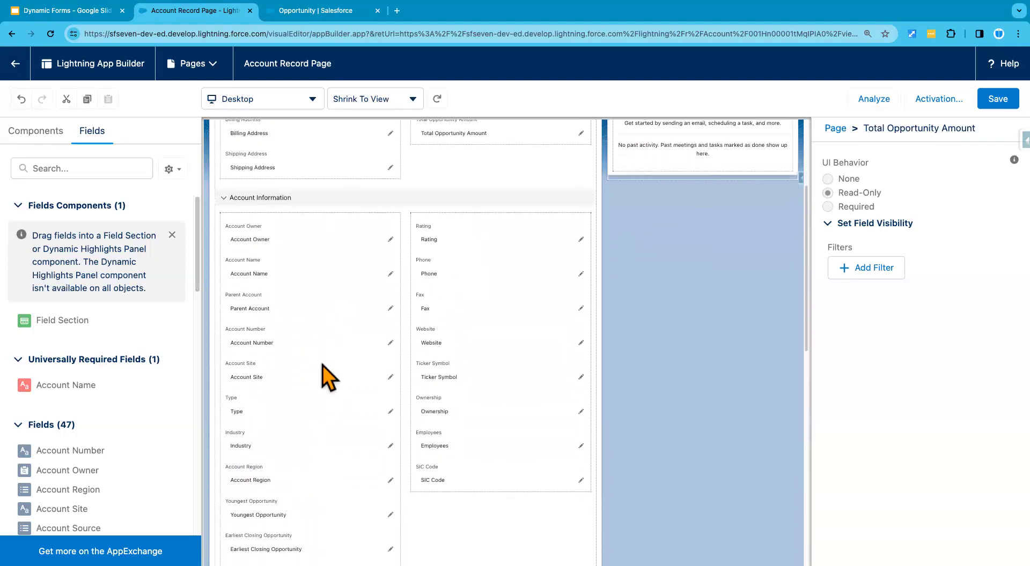
{"action": "scroll", "coordinate": [323, 365], "scroll_direction": "down", "scroll_amount": 3}
{"action": "scroll", "coordinate": [324, 372], "scroll_direction": "down", "scroll_amount": 3}
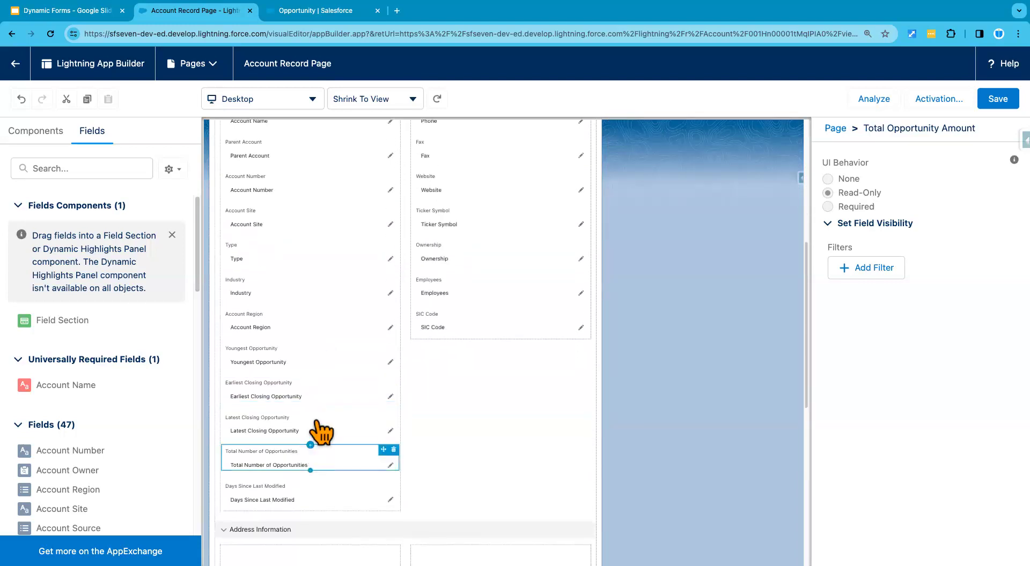
{"action": "scroll", "coordinate": [306, 365], "scroll_direction": "up", "scroll_amount": 3}
{"action": "left_click_drag", "start_coordinate": [324, 427], "coordinate": [480, 187]}
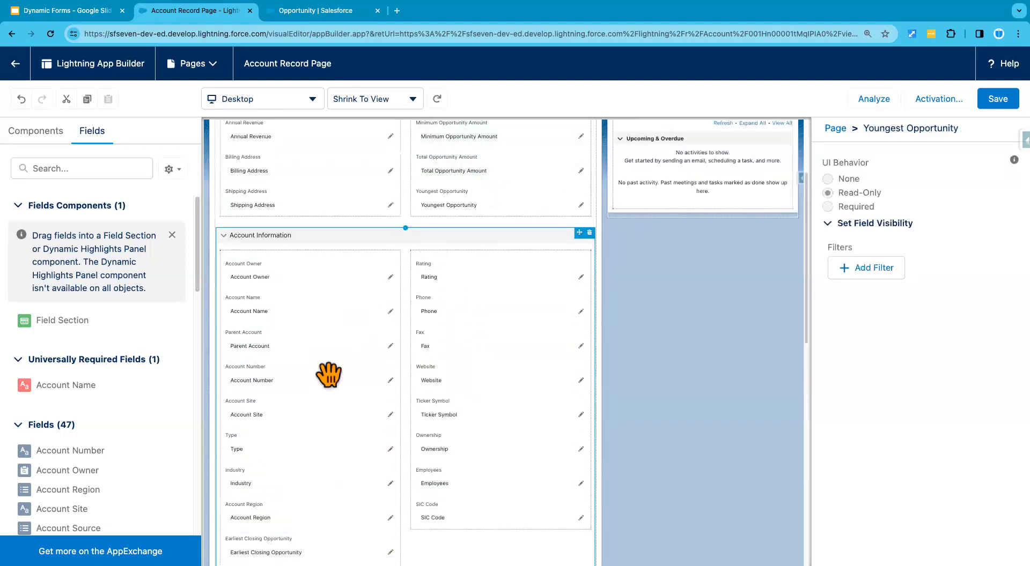
{"action": "scroll", "coordinate": [325, 396], "scroll_direction": "down", "scroll_amount": 5}
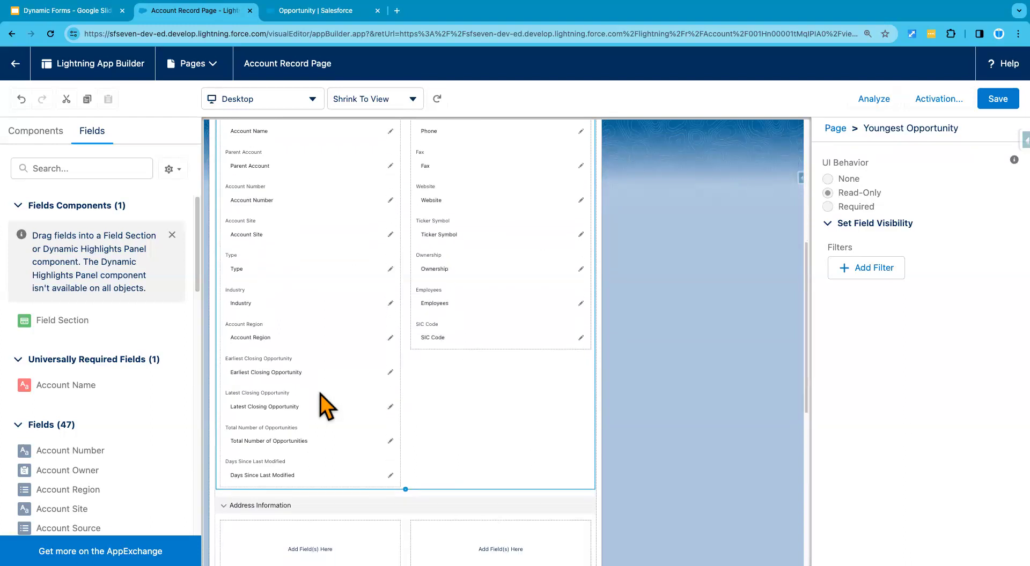
{"action": "left_click_drag", "start_coordinate": [340, 356], "coordinate": [454, 160]}
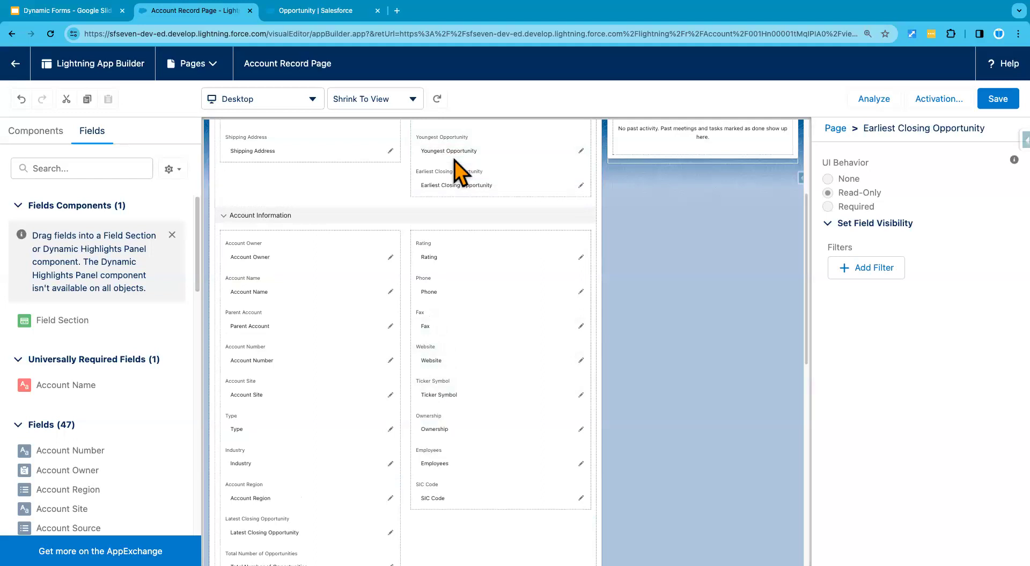
- Move the Latest Closing Opportunity and Total Number of Opportunities fields from Account Information to the end of Finance Team's second column
{"action": "scroll", "coordinate": [334, 413], "scroll_direction": "down", "scroll_amount": 4}
{"action": "scroll", "coordinate": [333, 413], "scroll_direction": "up", "scroll_amount": 1}
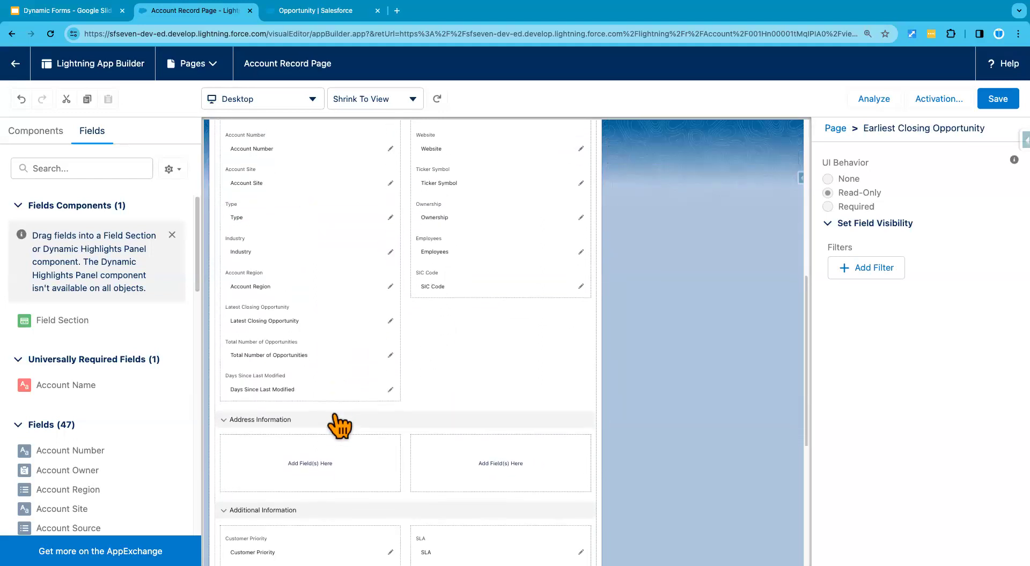
{"action": "scroll", "coordinate": [332, 413], "scroll_direction": "up", "scroll_amount": 1}
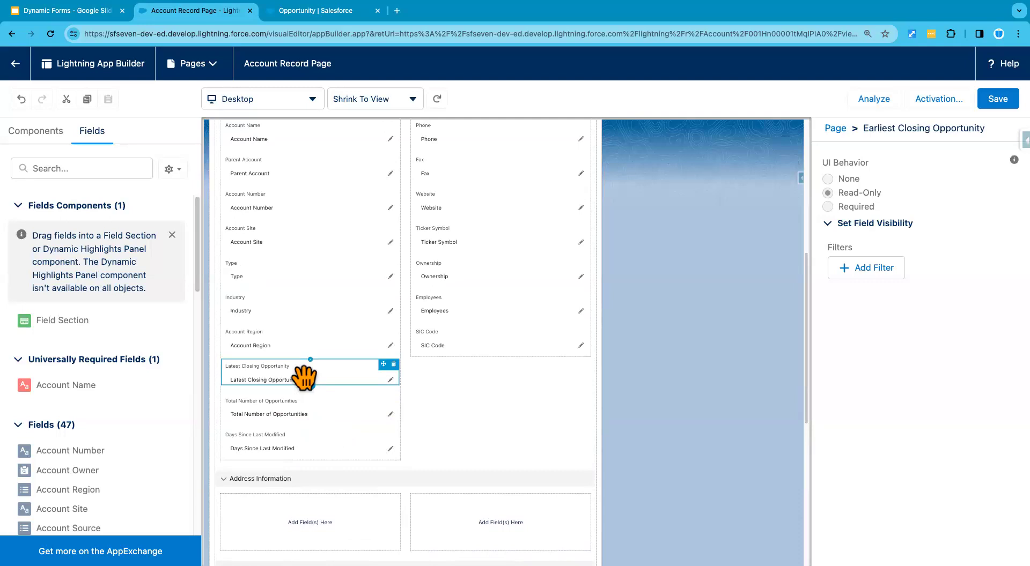
{"action": "left_click_drag", "start_coordinate": [345, 374], "coordinate": [443, 161]}
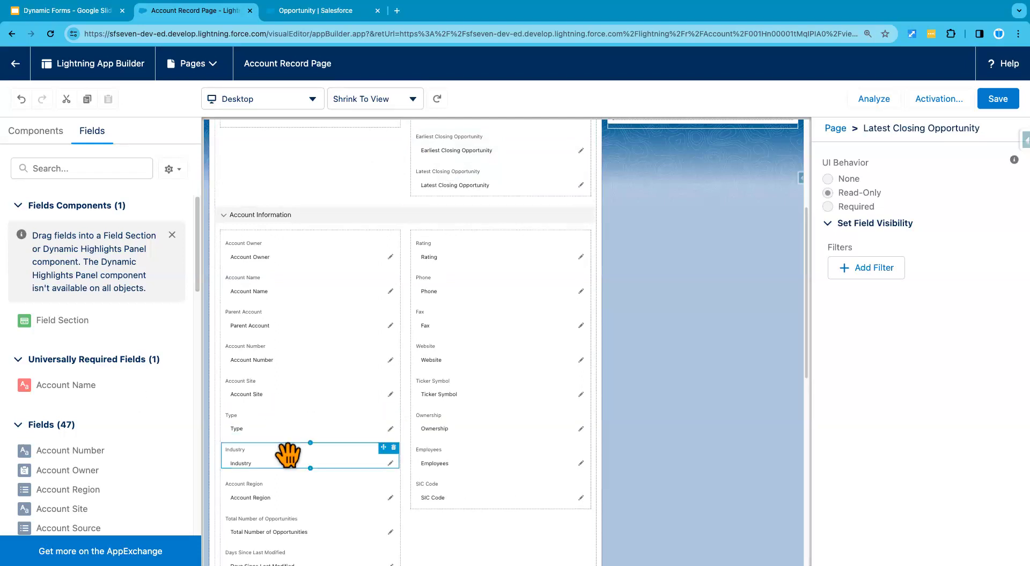
{"action": "scroll", "coordinate": [288, 452], "scroll_direction": "down", "scroll_amount": 1}
{"action": "scroll", "coordinate": [287, 454], "scroll_direction": "down", "scroll_amount": 1}
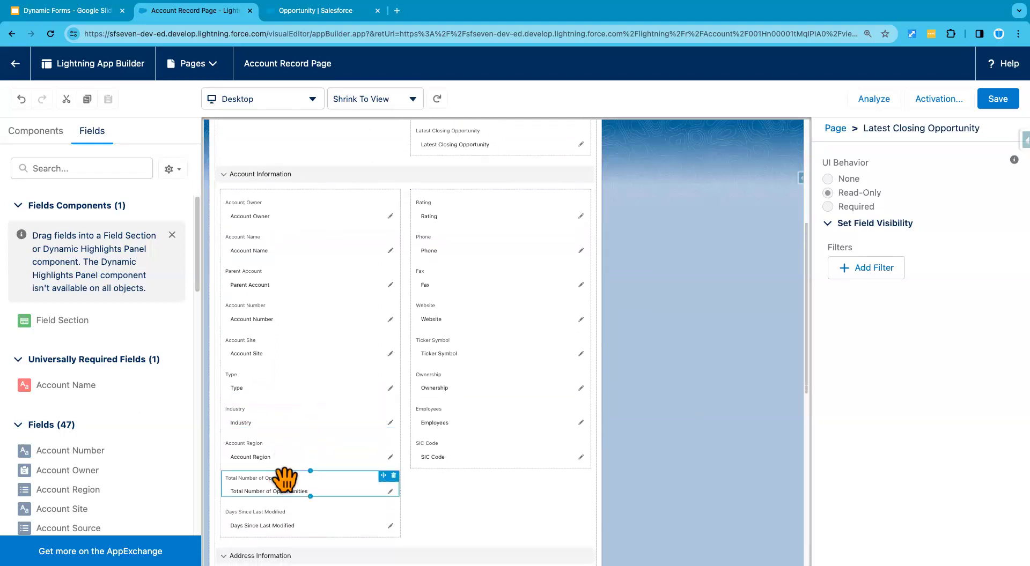
{"action": "left_click_drag", "start_coordinate": [288, 482], "coordinate": [466, 192]}
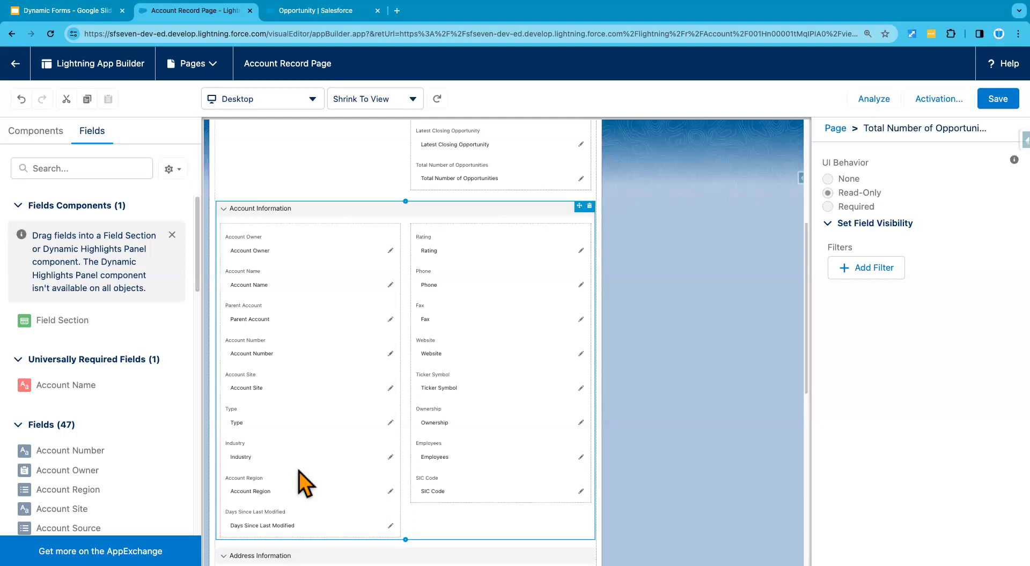
- Move the Upsell Opportunity field into the first column of the Finance Team section, below Shipping Address
{"action": "scroll", "coordinate": [343, 414], "scroll_direction": "down", "scroll_amount": 4}
{"action": "scroll", "coordinate": [385, 429], "scroll_direction": "down", "scroll_amount": 2}
{"action": "left_click_drag", "start_coordinate": [471, 449], "coordinate": [317, 163]}
{"action": "scroll", "coordinate": [389, 238], "scroll_direction": "up", "scroll_amount": 2}
{"action": "scroll", "coordinate": [389, 241], "scroll_direction": "up", "scroll_amount": 1}
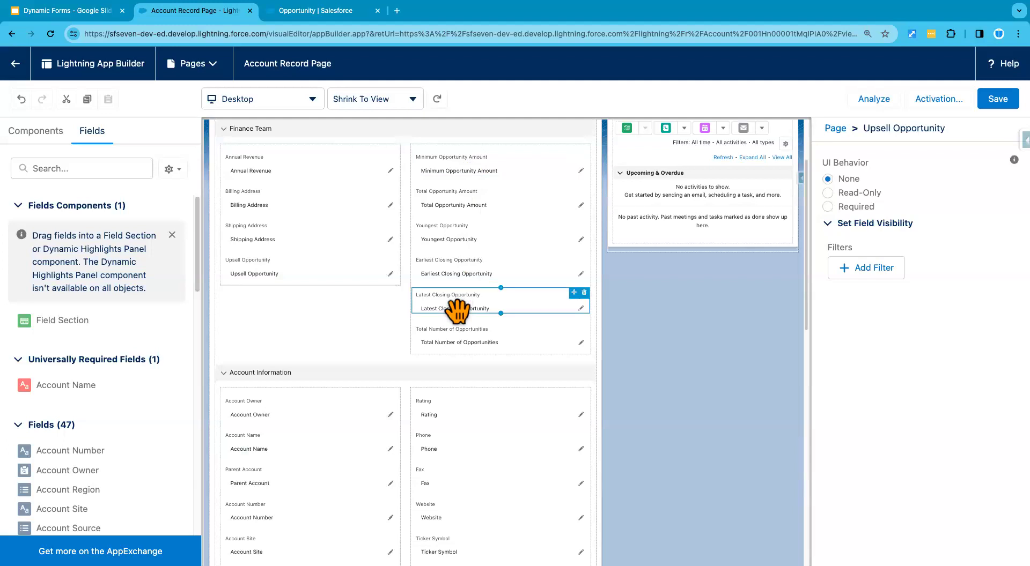
- Move Minimum Opportunity Amount to Finance Team's first column, below Upsell Opportunity, and save the page
{"action": "left_click_drag", "start_coordinate": [483, 166], "coordinate": [305, 295]}
{"action": "left_click_drag", "start_coordinate": [491, 164], "coordinate": [314, 291]}
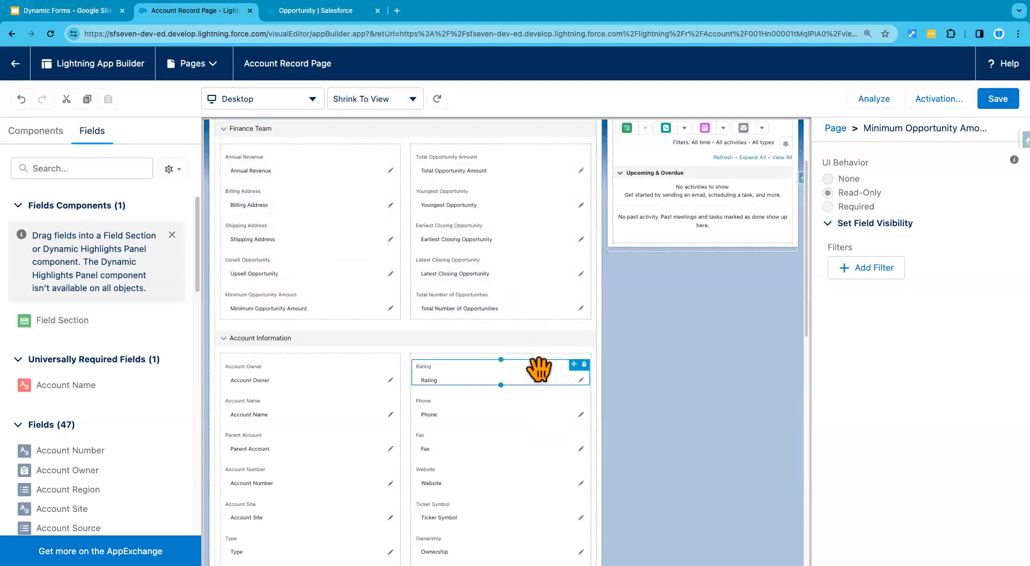
{"action": "scroll", "coordinate": [538, 369], "scroll_direction": "up", "scroll_amount": 3}
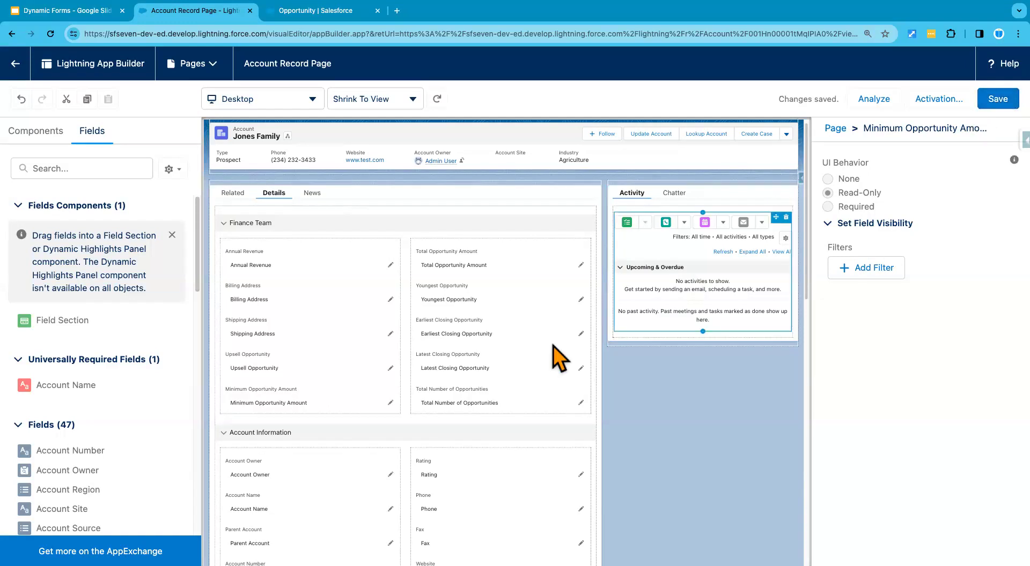
{"action": "scroll", "coordinate": [376, 375], "scroll_direction": "down", "scroll_amount": 1}
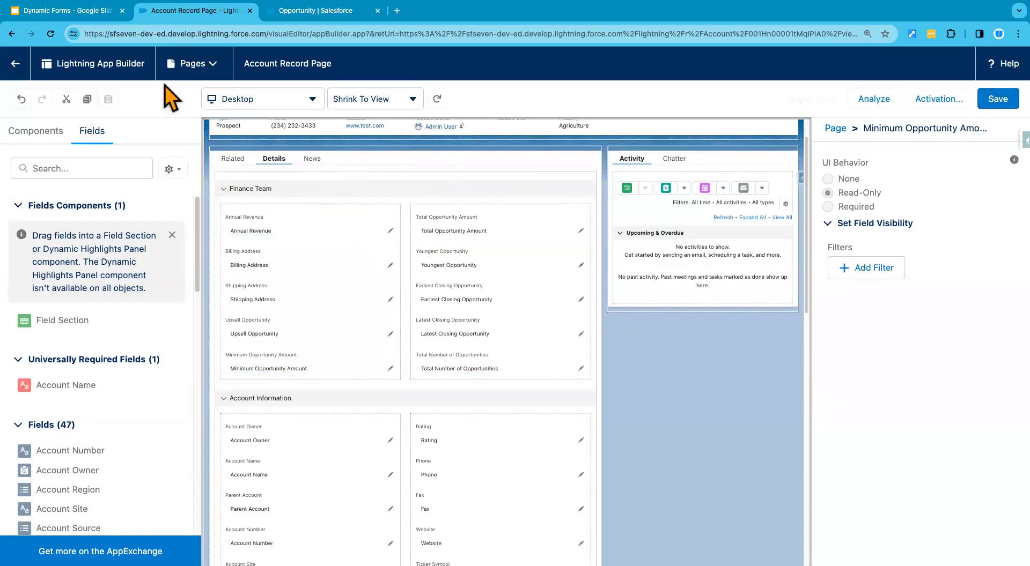
- Check the Marketing Team's fields on the requirements slide and add a field section labelled Marketing Team between Finance Team and Account Information
{"action": "left_click", "coordinate": [95, 12]}
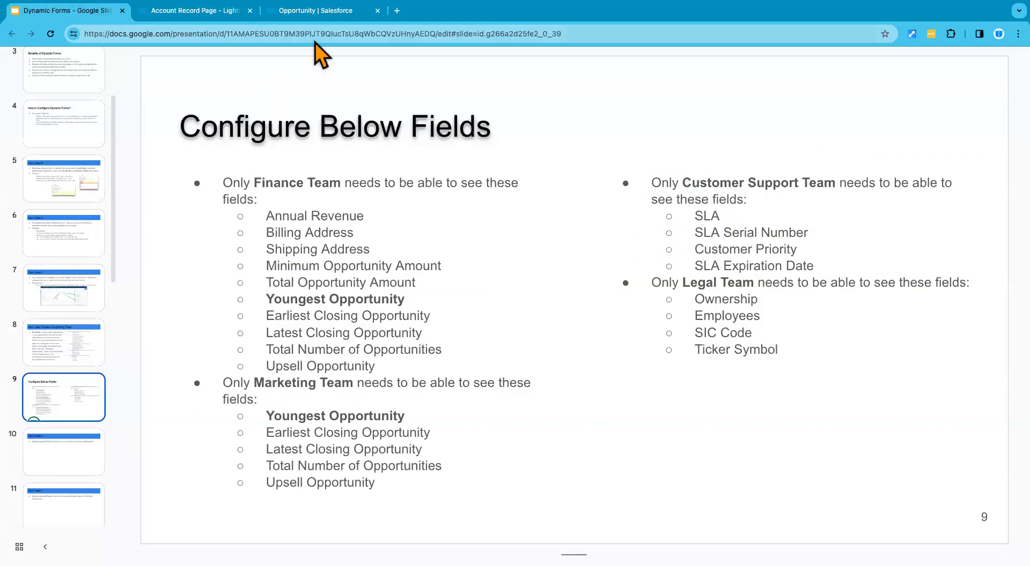
{"action": "left_click", "coordinate": [220, 11]}
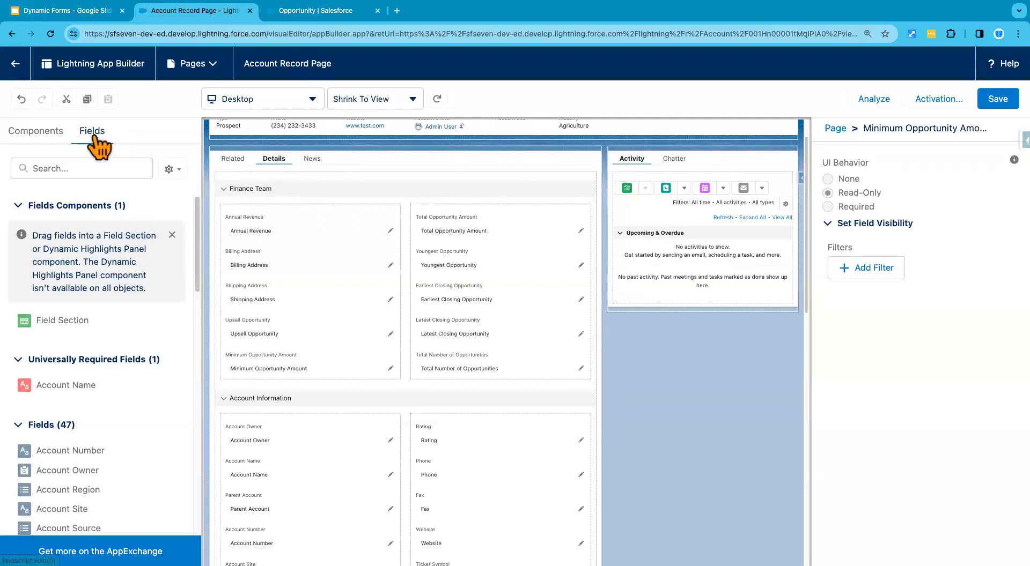
{"action": "left_click_drag", "start_coordinate": [60, 323], "coordinate": [301, 384]}
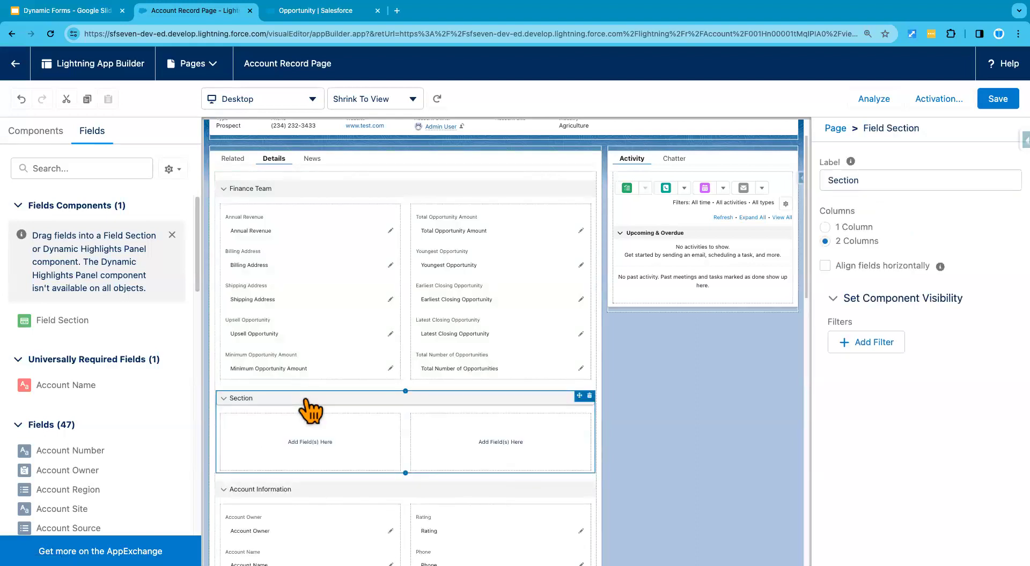
{"action": "double_click", "coordinate": [882, 179]}
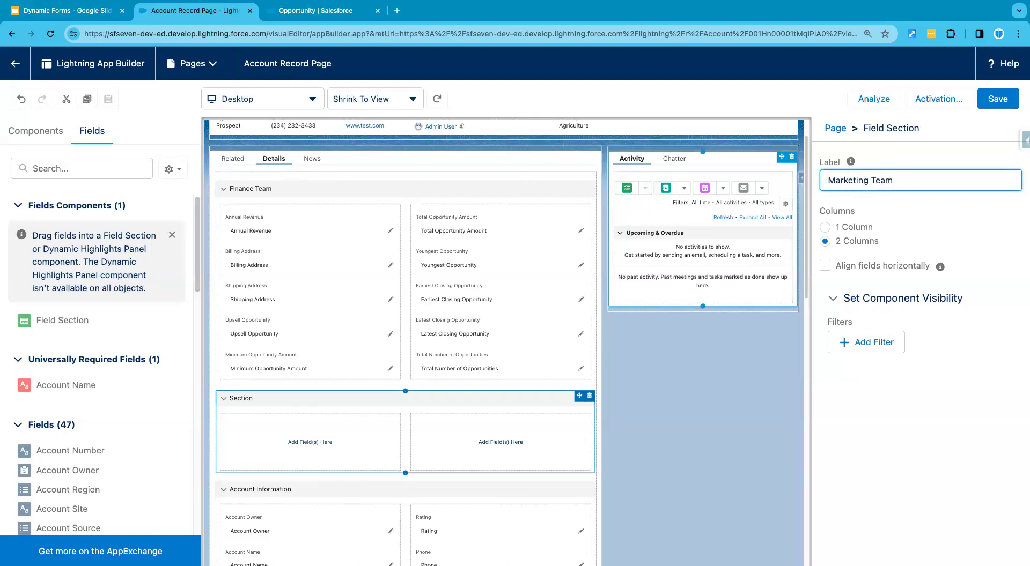
{"action": "left_click", "coordinate": [927, 200]}
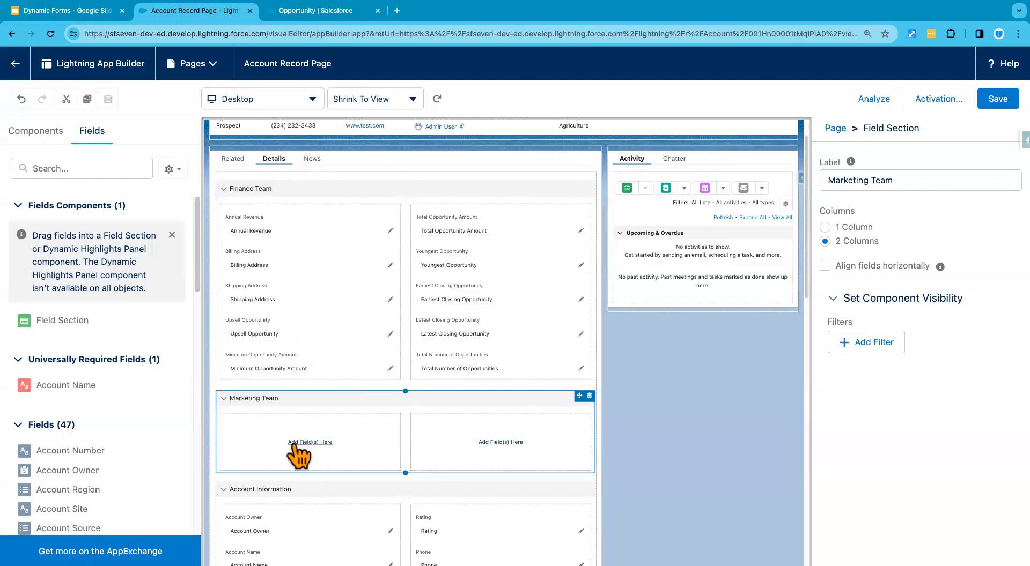
- Try moving the Youngest Opportunity field from Finance Team into Marketing Team's first column, and undo the move
{"action": "left_click_drag", "start_coordinate": [470, 260], "coordinate": [285, 435]}
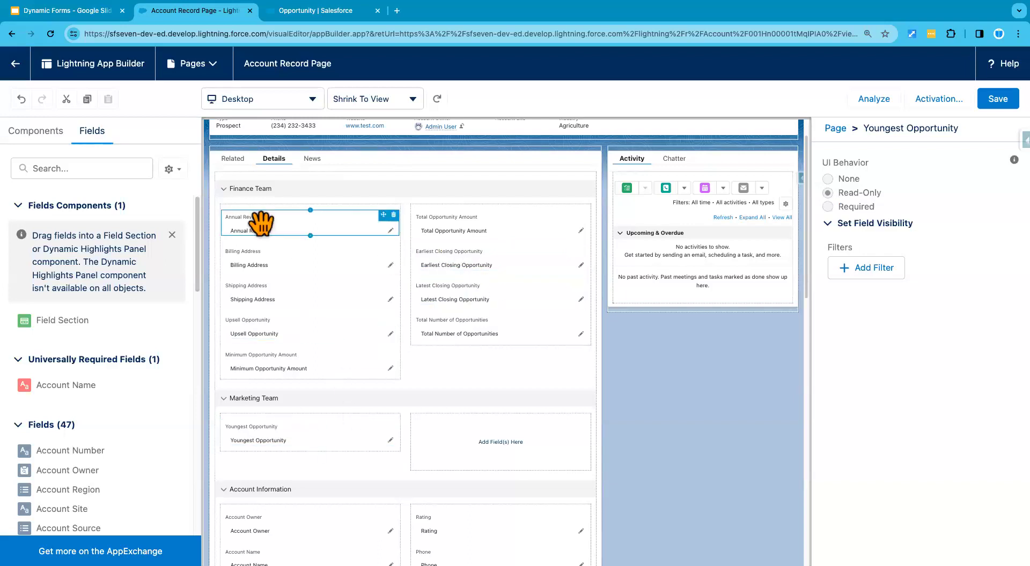
{"action": "left_click", "coordinate": [22, 99]}
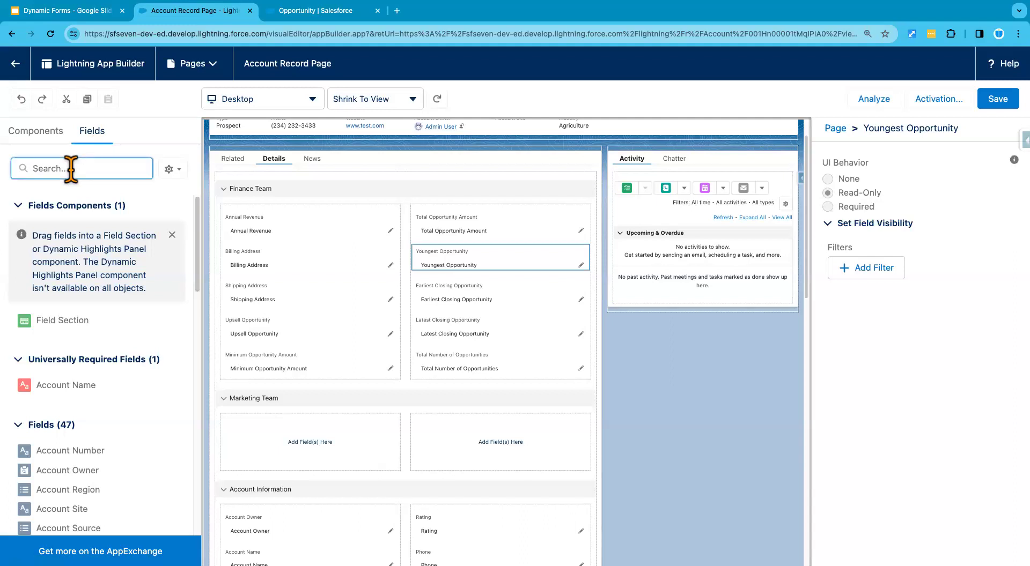
- Search the available fields for "you" and "ear" and add Youngest Opportunity and Earliest Closing Opportunity to Marketing Team's first column
{"action": "type", "text": "you"}
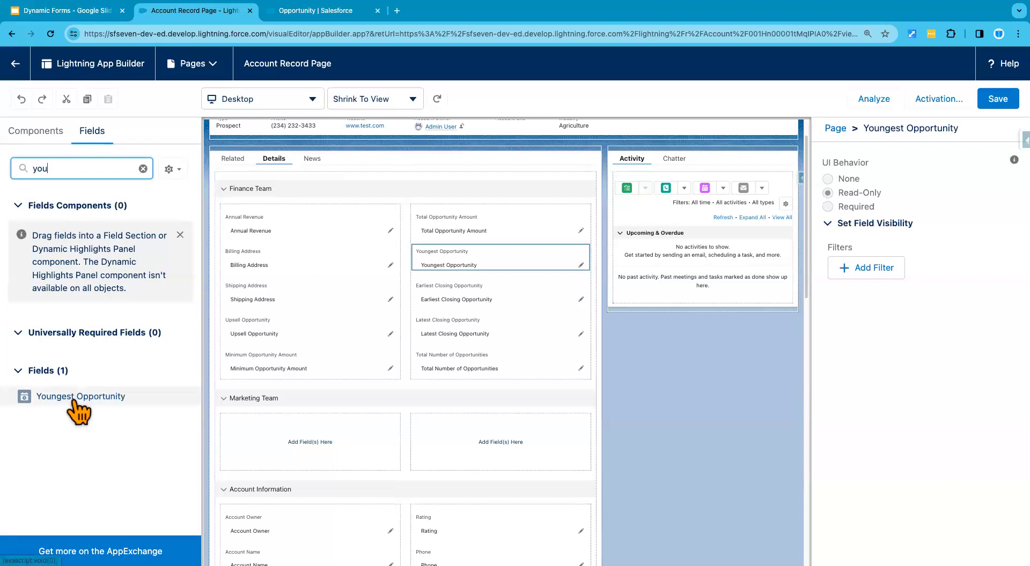
{"action": "left_click_drag", "start_coordinate": [70, 398], "coordinate": [265, 426]}
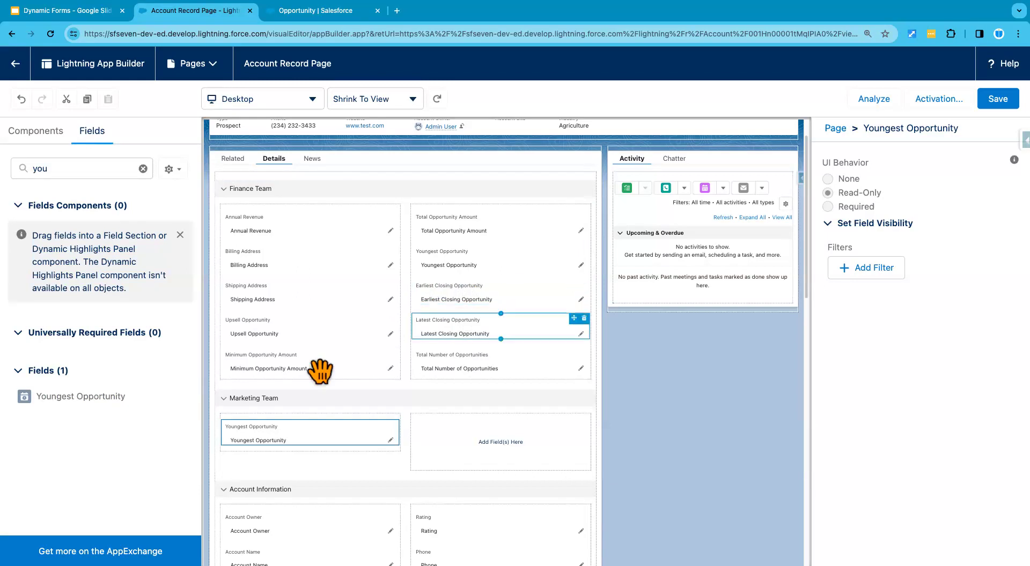
{"action": "double_click", "coordinate": [90, 170]}
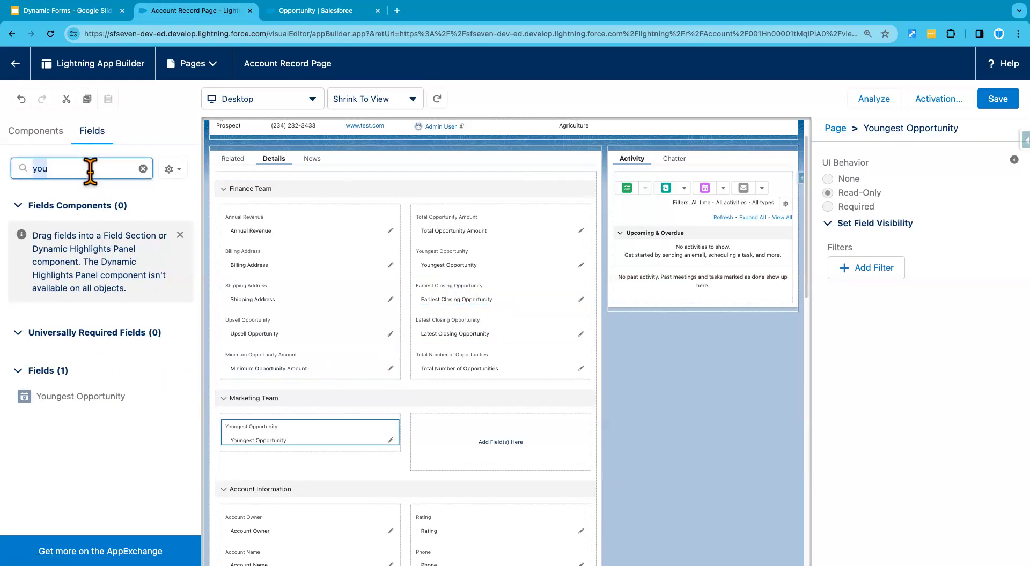
{"action": "type", "text": "ear"}
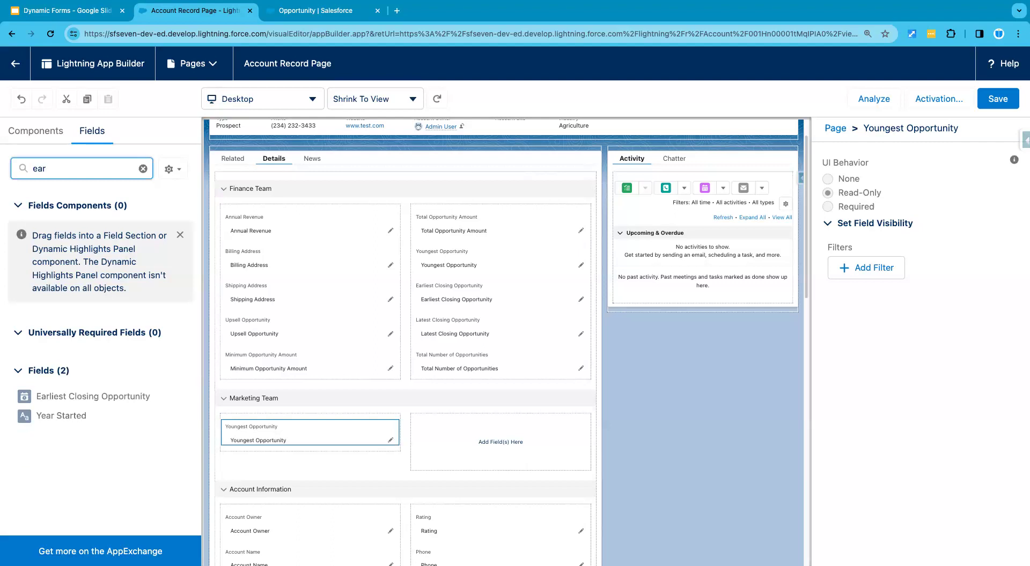
{"action": "left_click_drag", "start_coordinate": [83, 400], "coordinate": [277, 455]}
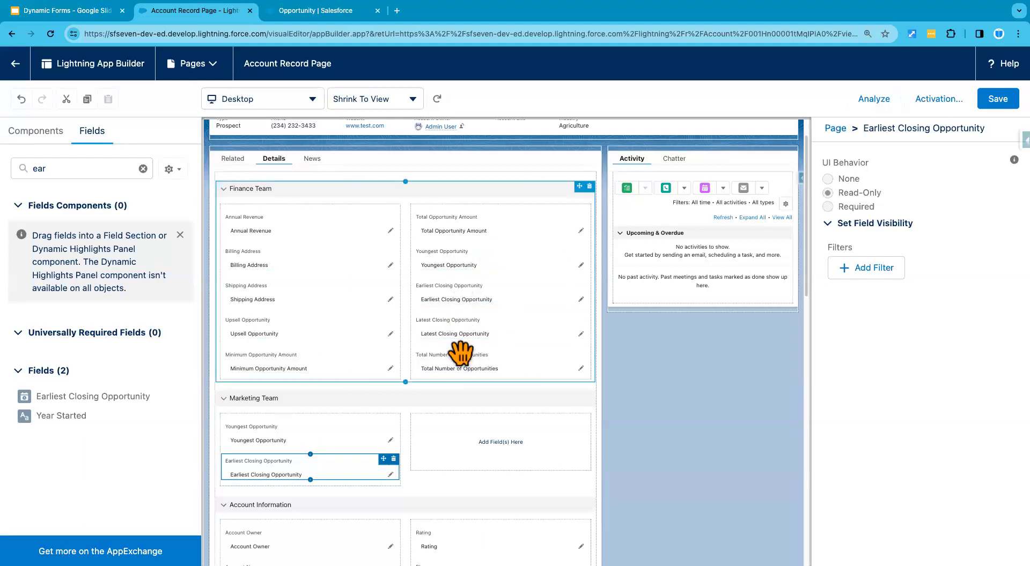
- Search the available fields for "lates" and "tota" and add Latest Closing Opportunity and Total Number of Opportunities to Marketing Team's second column
{"action": "left_click", "coordinate": [70, 161]}
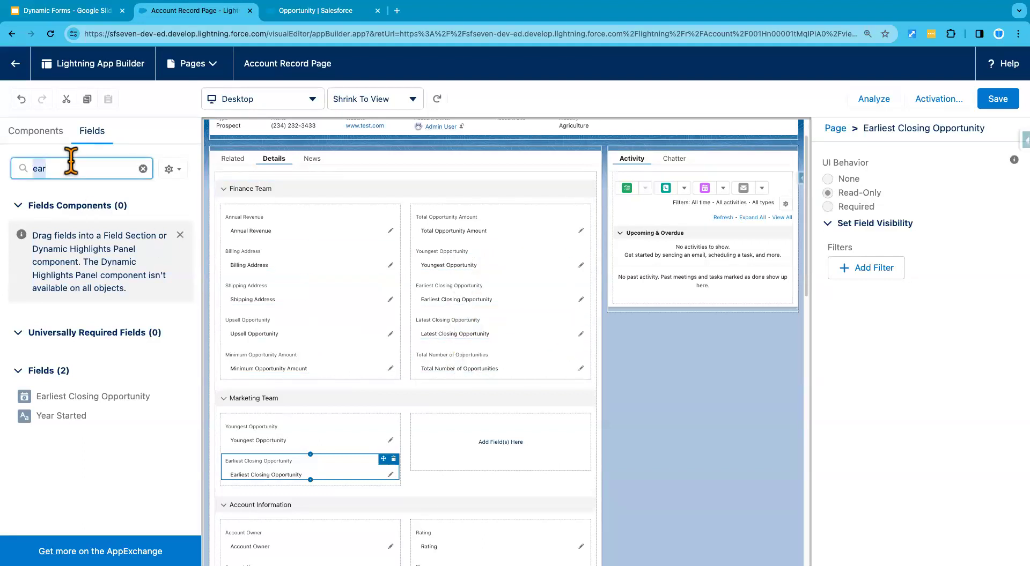
{"action": "type", "text": "lates"}
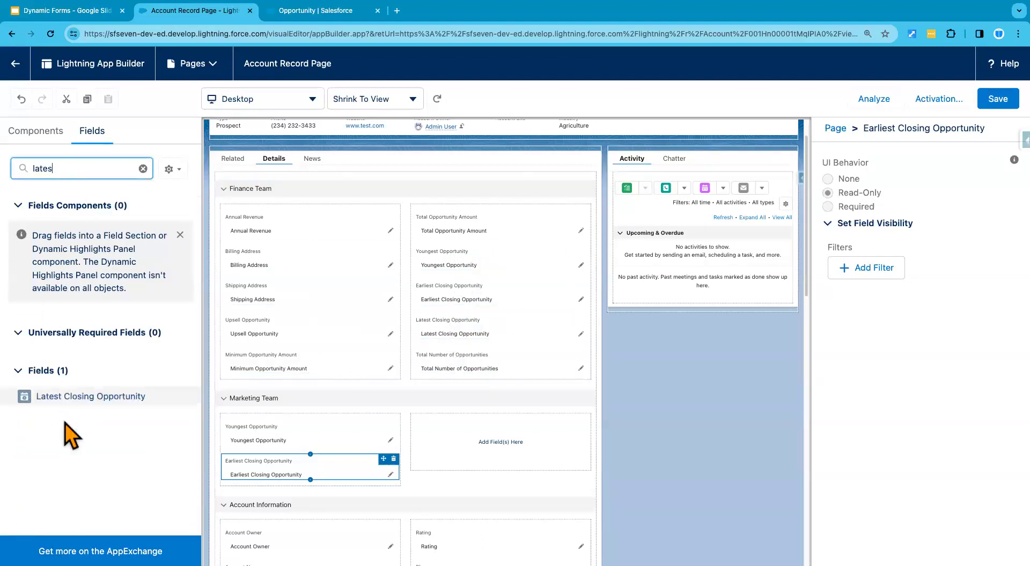
{"action": "left_click_drag", "start_coordinate": [78, 409], "coordinate": [467, 427]}
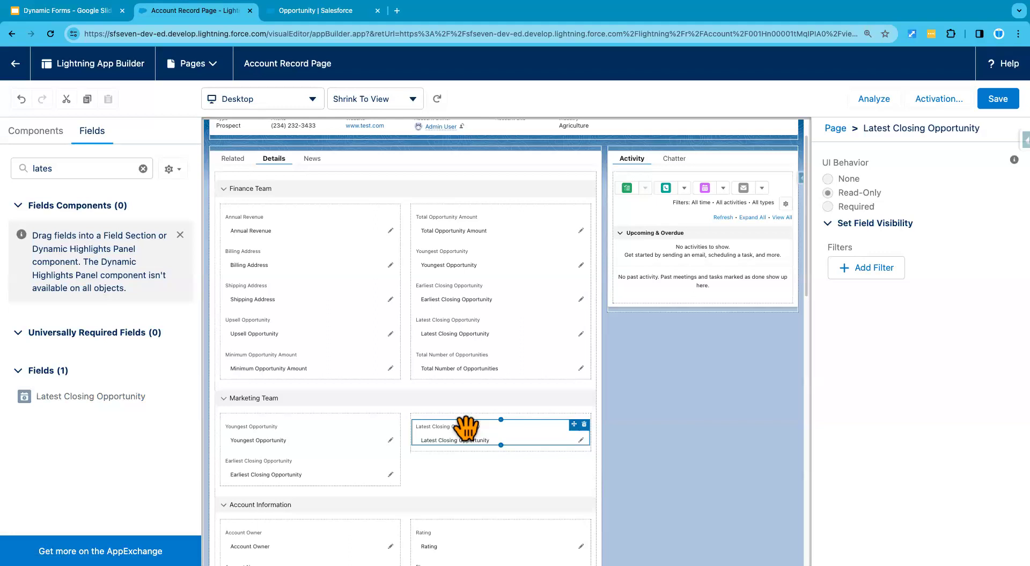
{"action": "left_click", "coordinate": [82, 169]}
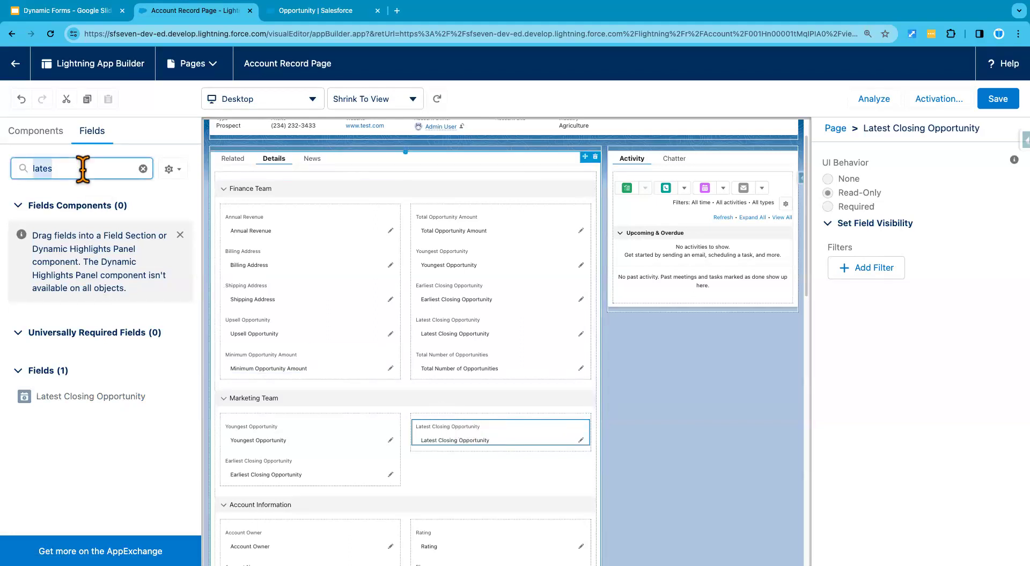
{"action": "type", "text": "tota"}
{"action": "left_click_drag", "start_coordinate": [97, 399], "coordinate": [450, 448]}
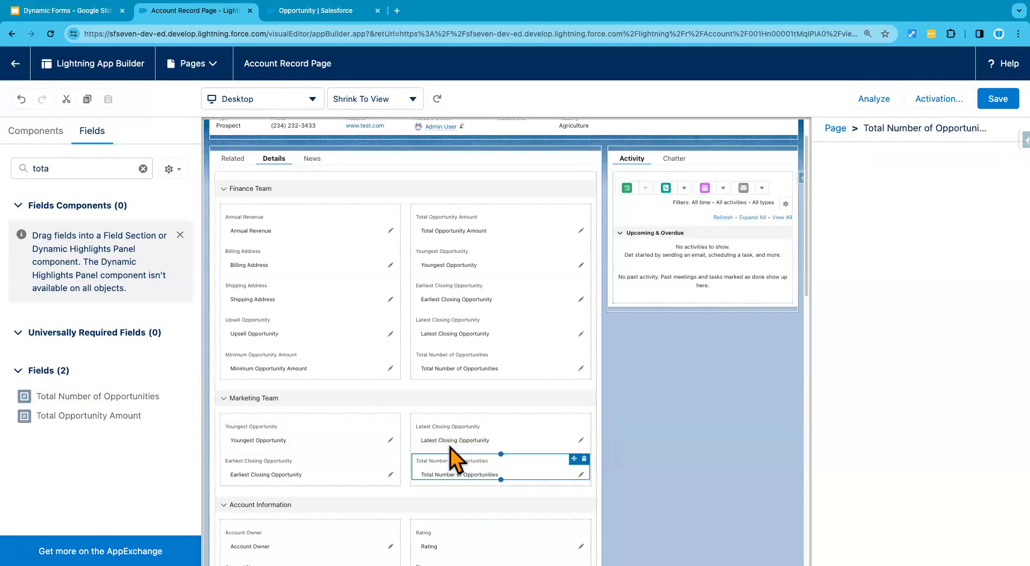
- Search the available fields for "ups" and add Upsell Opportunity to Marketing Team's first column, below Earliest Closing Opportunity
{"action": "left_click", "coordinate": [62, 168]}
{"action": "type", "text": "ups"}
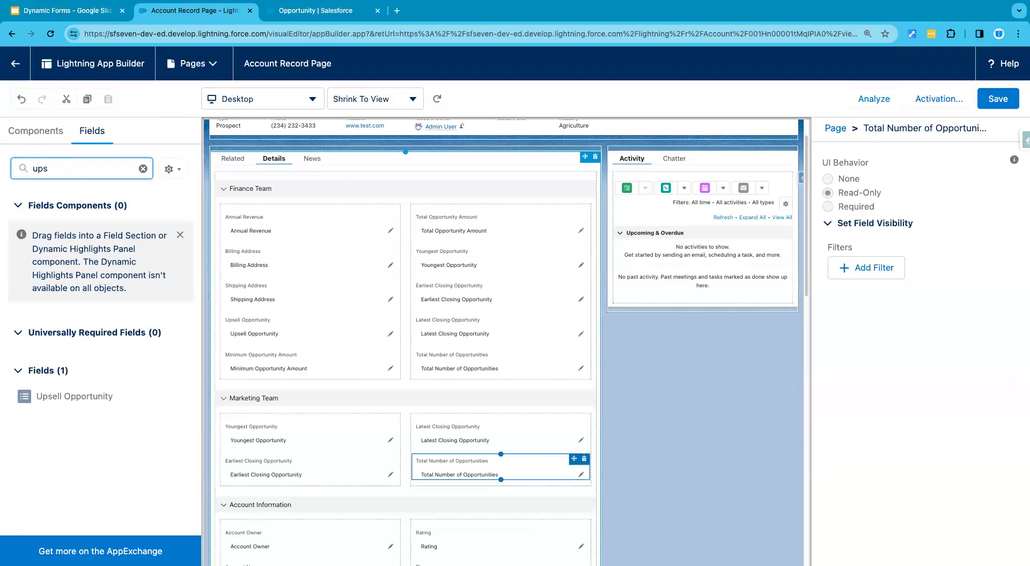
{"action": "left_click_drag", "start_coordinate": [41, 396], "coordinate": [343, 479]}
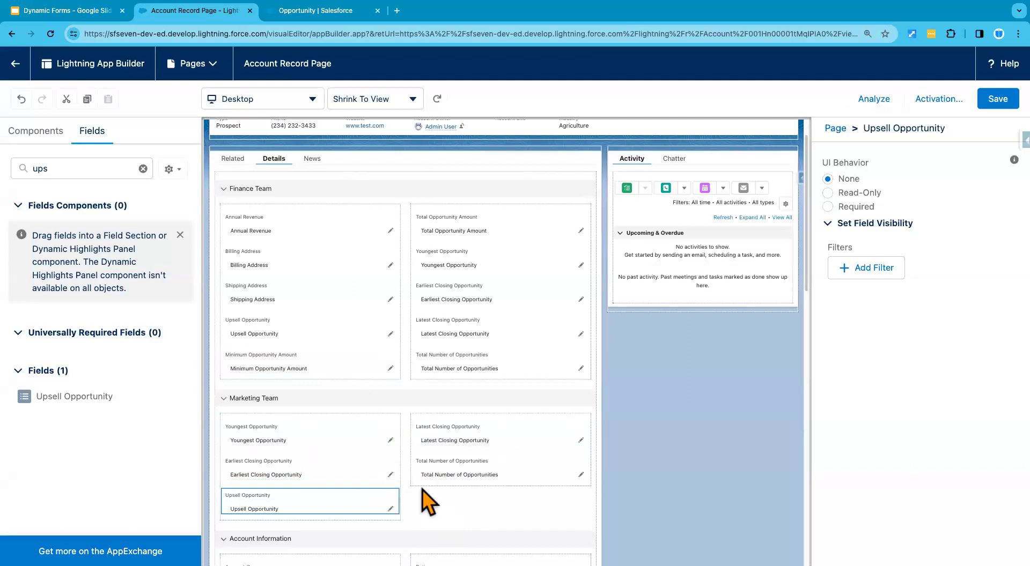
{"action": "left_click", "coordinate": [445, 513]}
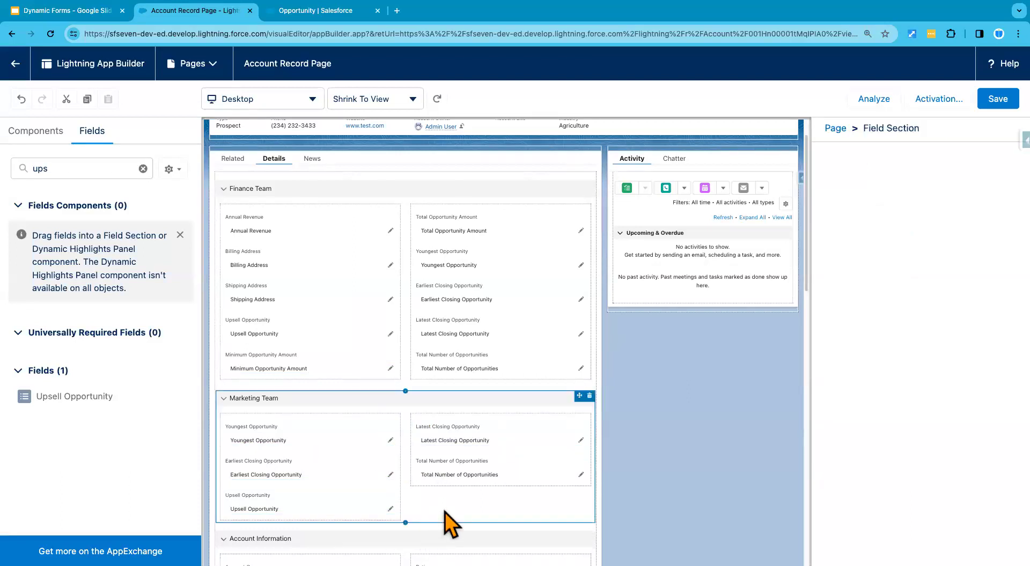
{"action": "scroll", "coordinate": [445, 513], "scroll_direction": "down", "scroll_amount": 1}
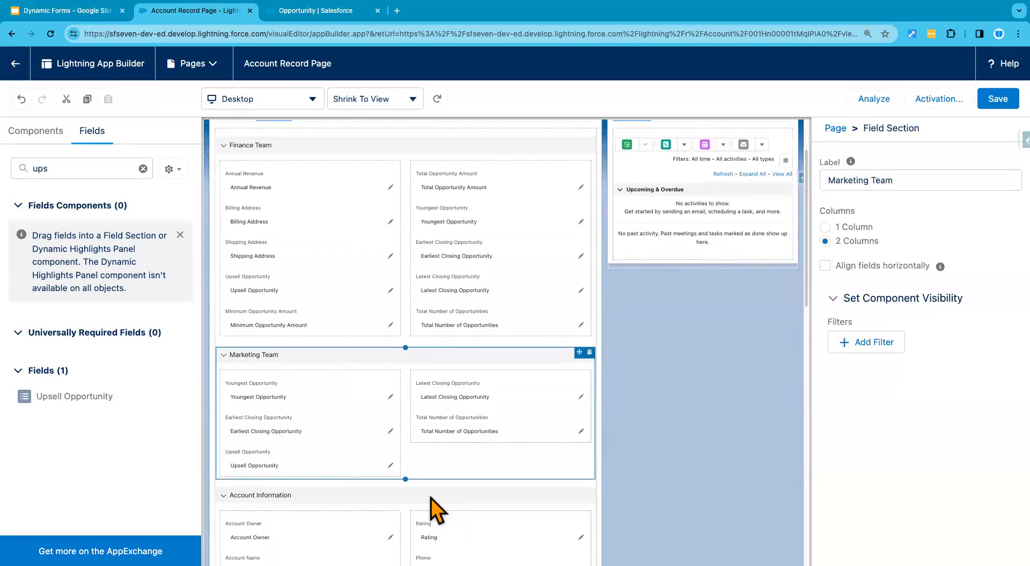
- Check the Customer Support Team's fields on the requirements slide, return to the Account record page and clear the field search
{"action": "left_click", "coordinate": [87, 12]}
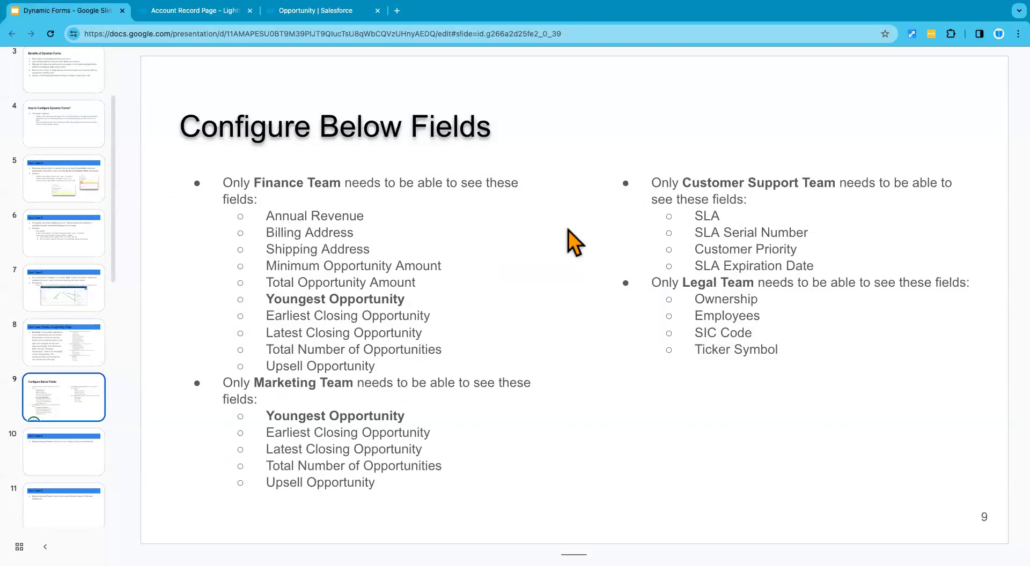
{"action": "left_click", "coordinate": [210, 11]}
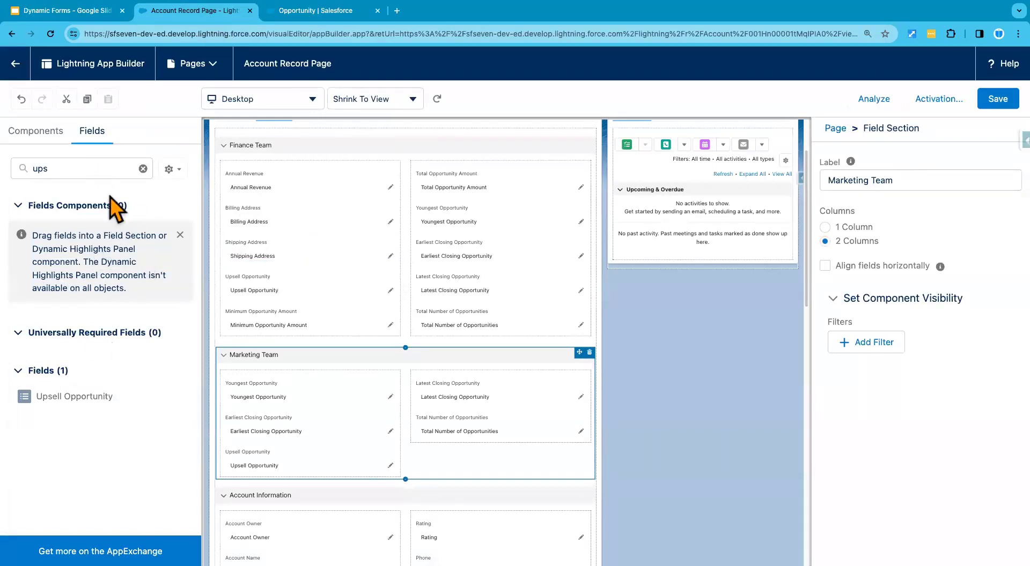
{"action": "left_click", "coordinate": [142, 168]}
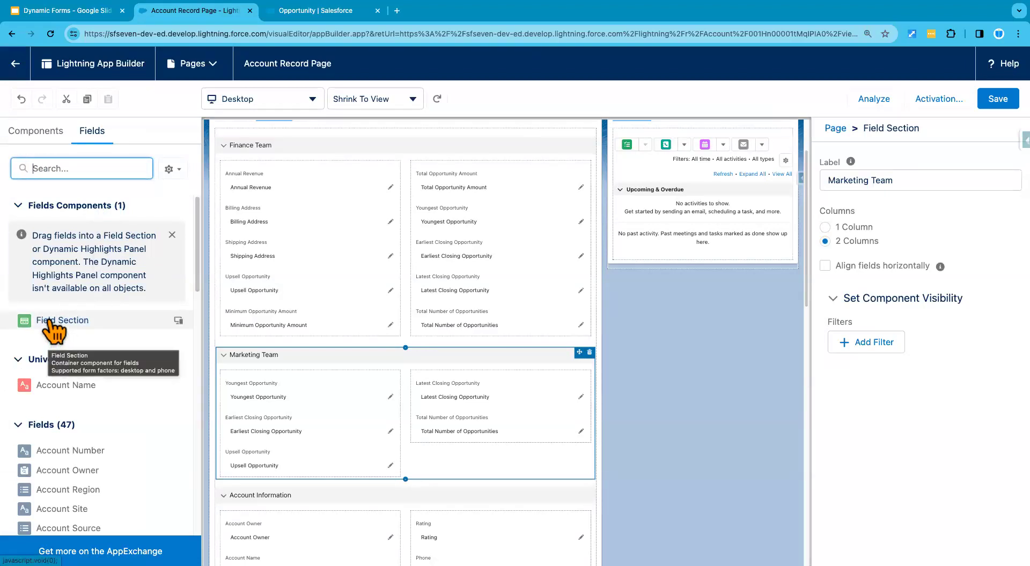
{"action": "mouse_move", "coordinate": [51, 322]}
{"action": "left_mouse_down"}
{"action": "mouse_move", "coordinate": [79, 344]}
{"action": "mouse_move", "coordinate": [54, 322]}
{"action": "left_mouse_up"}
{"action": "left_click", "coordinate": [86, 170]}
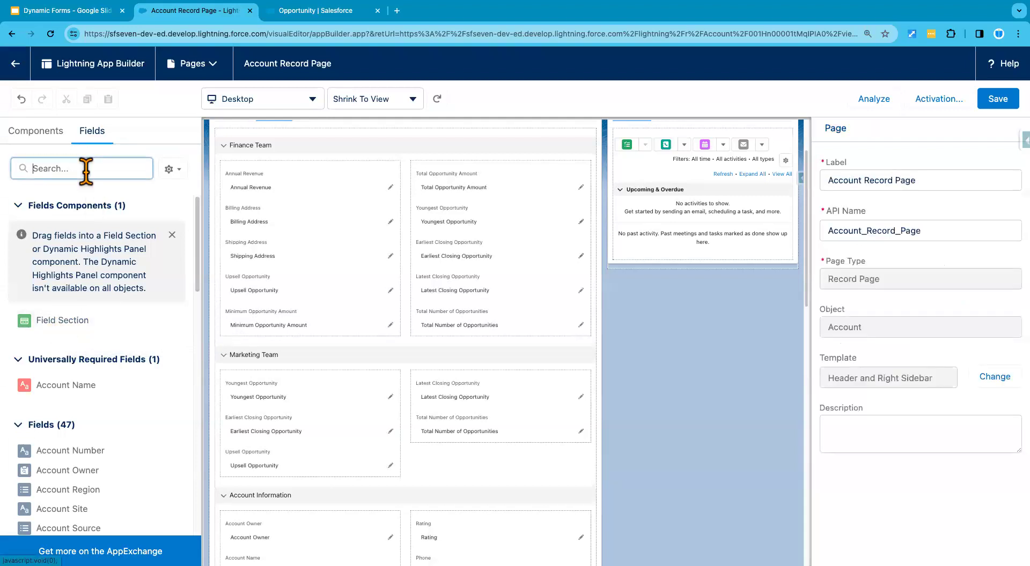
{"action": "type", "text": "asd"}
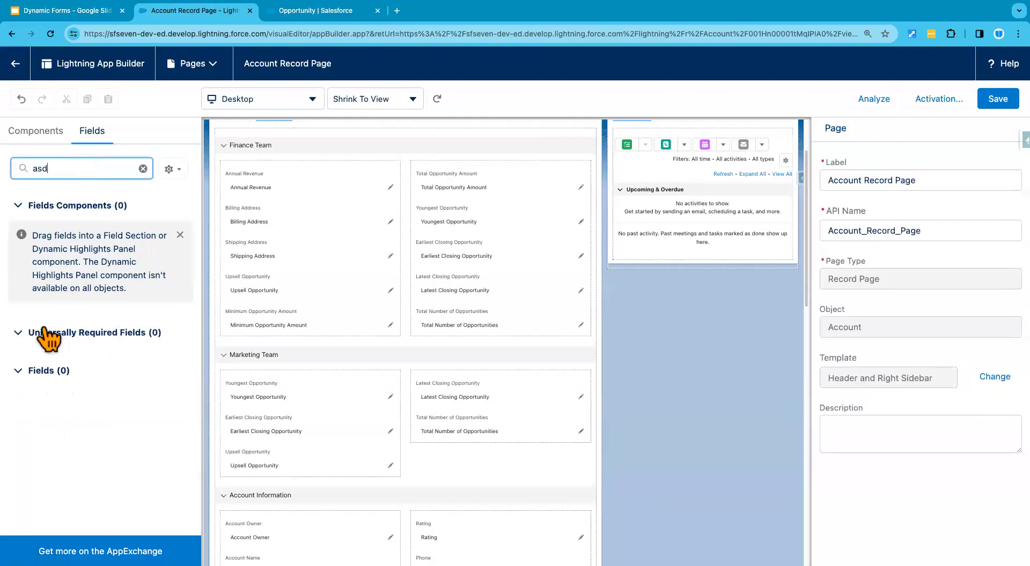
{"action": "left_click", "coordinate": [143, 168]}
- Add a field section between Marketing Team and Account Information and label it Customer Support Team
{"action": "left_click_drag", "start_coordinate": [66, 321], "coordinate": [257, 494]}
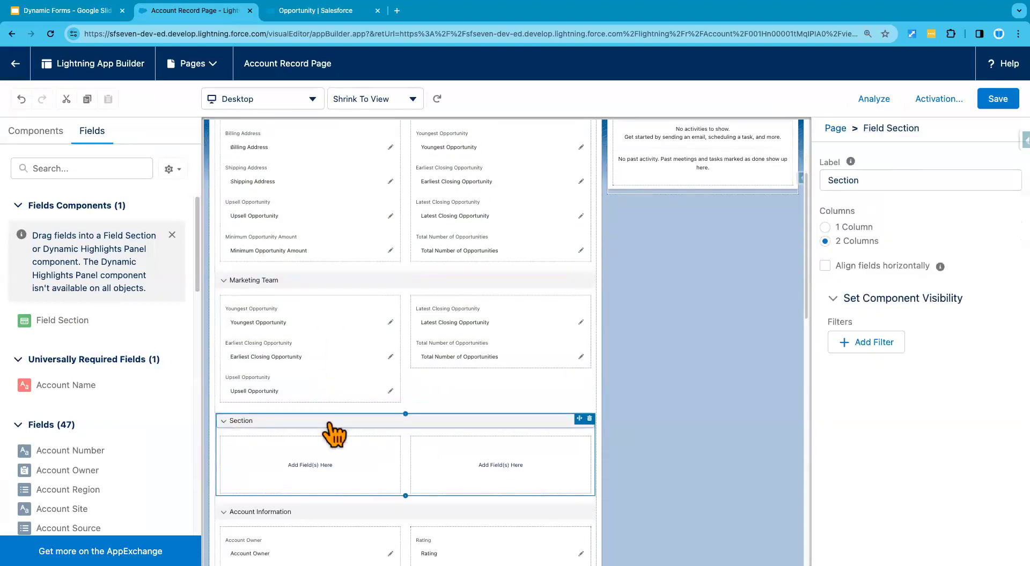
{"action": "double_click", "coordinate": [871, 176]}
{"action": "type", "text": "Customer Support Team"}
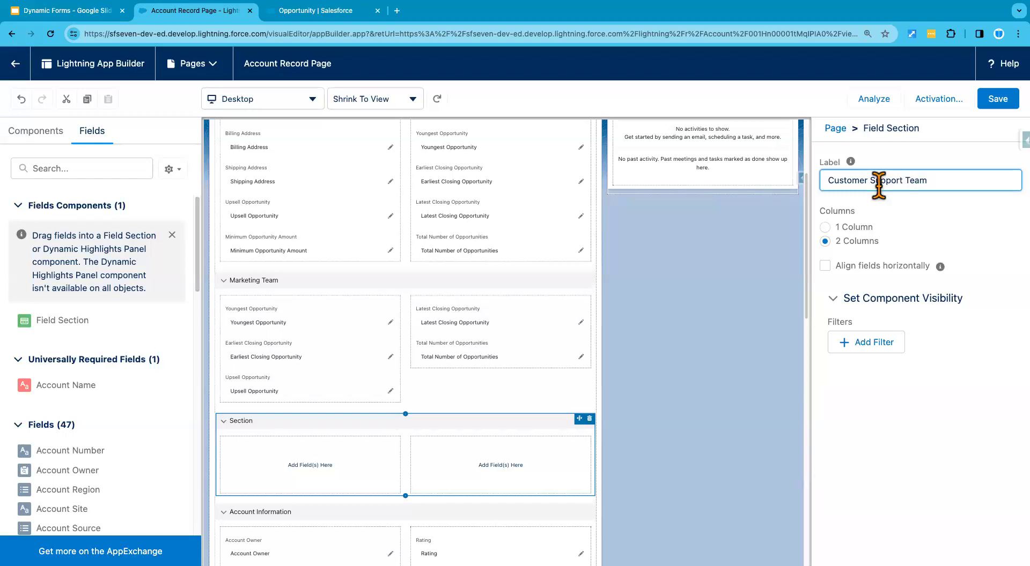
{"action": "left_click", "coordinate": [913, 210]}
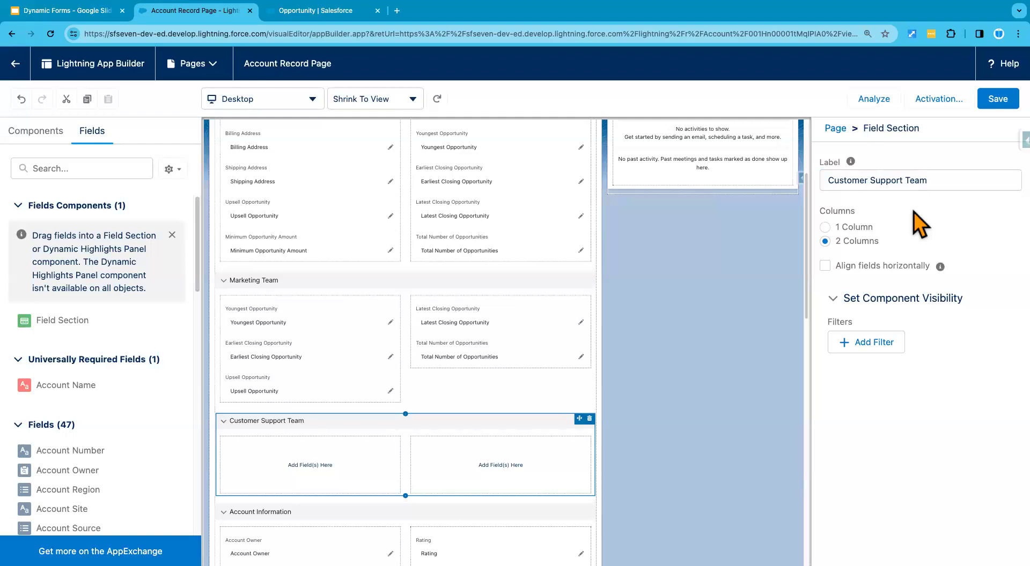
- Move SLA and SLA Serial Number from Additional Information into Customer Support Team's first column
{"action": "scroll", "coordinate": [322, 450], "scroll_direction": "down", "scroll_amount": 3}
{"action": "scroll", "coordinate": [325, 453], "scroll_direction": "down", "scroll_amount": 5}
{"action": "scroll", "coordinate": [325, 453], "scroll_direction": "down", "scroll_amount": 5}
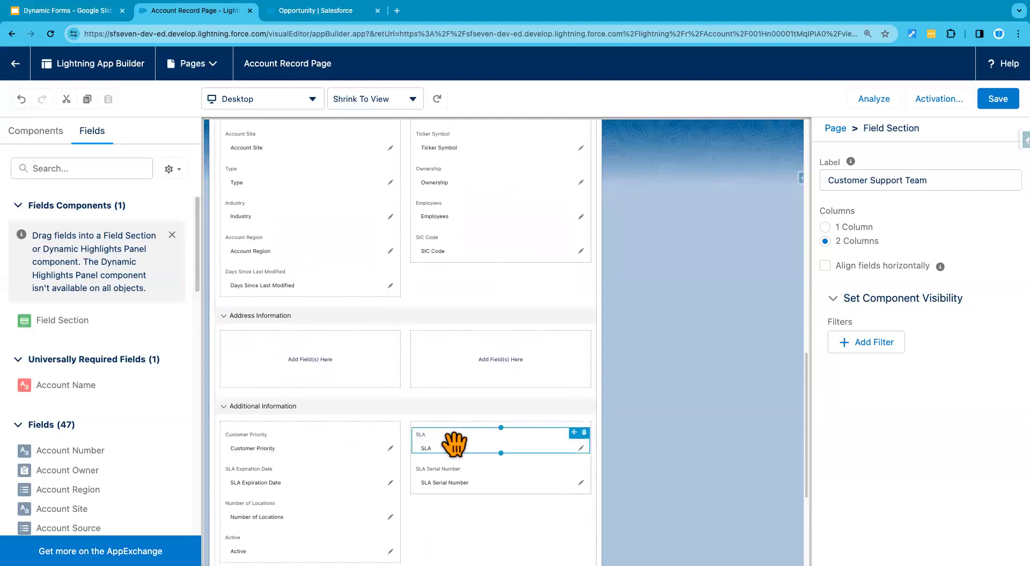
{"action": "left_click_drag", "start_coordinate": [453, 441], "coordinate": [356, 152]}
{"action": "scroll", "coordinate": [396, 412], "scroll_direction": "up", "scroll_amount": 3}
{"action": "scroll", "coordinate": [397, 424], "scroll_direction": "down", "scroll_amount": 5}
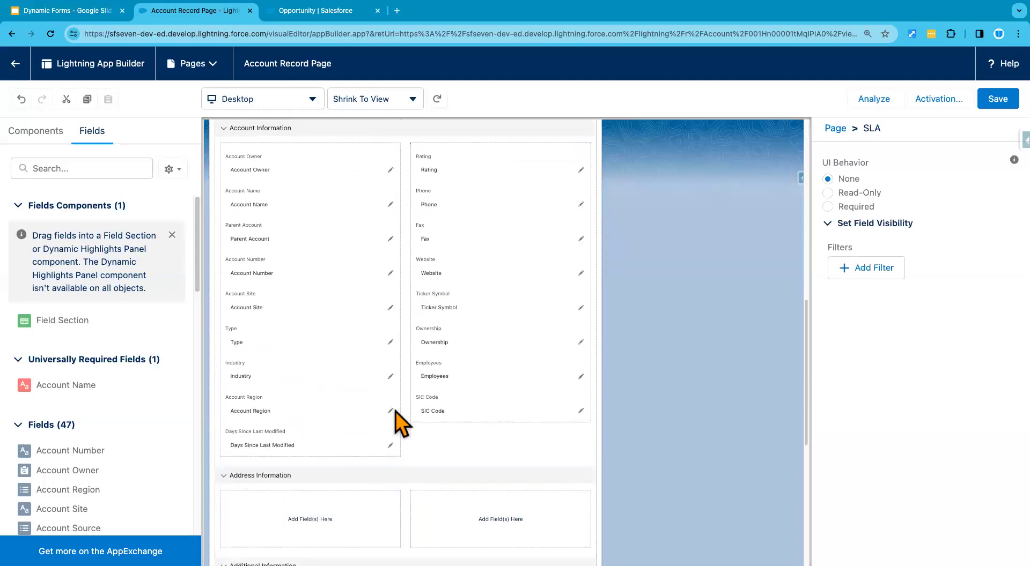
{"action": "scroll", "coordinate": [395, 411], "scroll_direction": "down", "scroll_amount": 2}
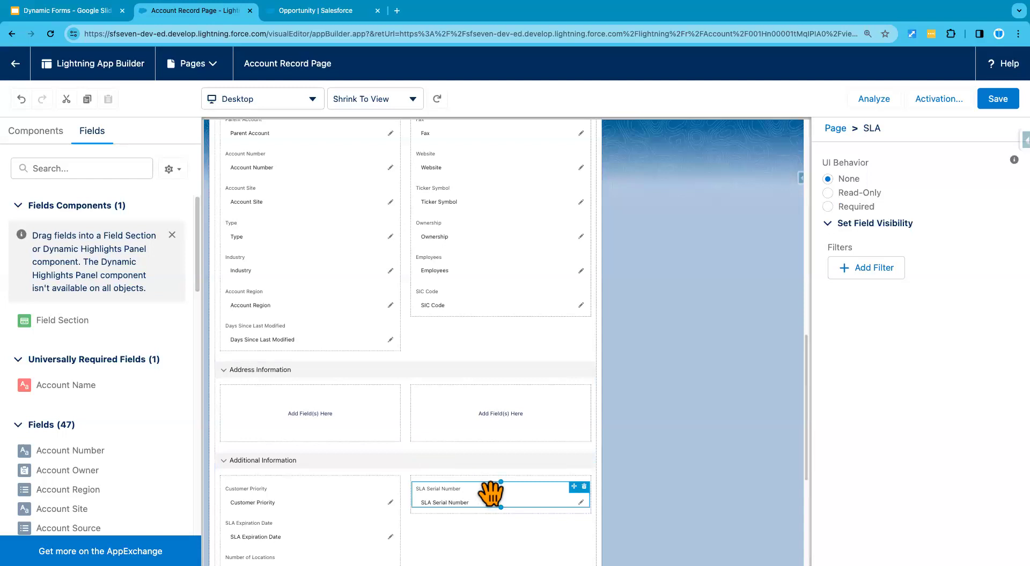
{"action": "left_click_drag", "start_coordinate": [504, 492], "coordinate": [329, 136]}
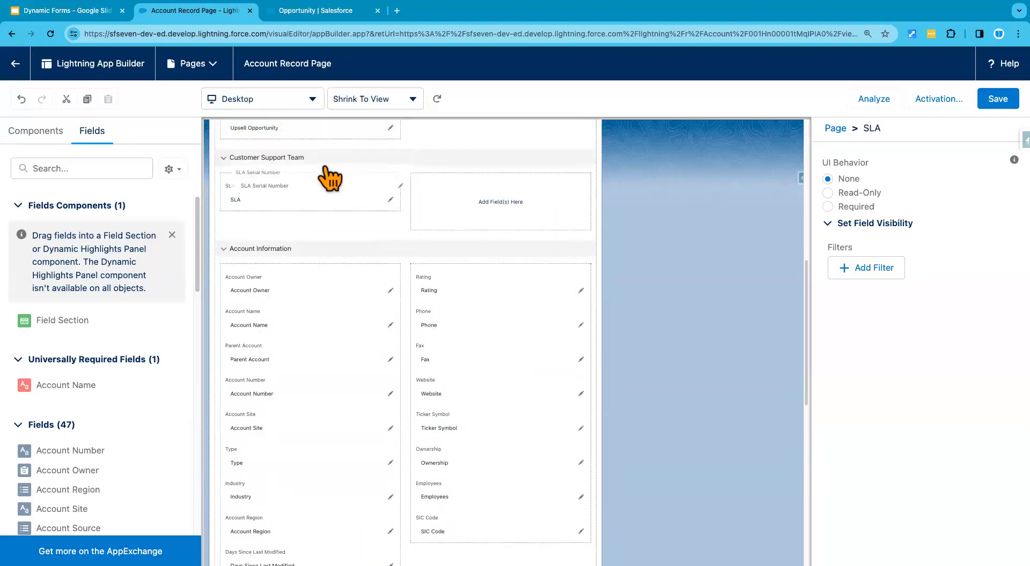
{"action": "left_click_drag", "start_coordinate": [325, 201], "coordinate": [326, 204]}
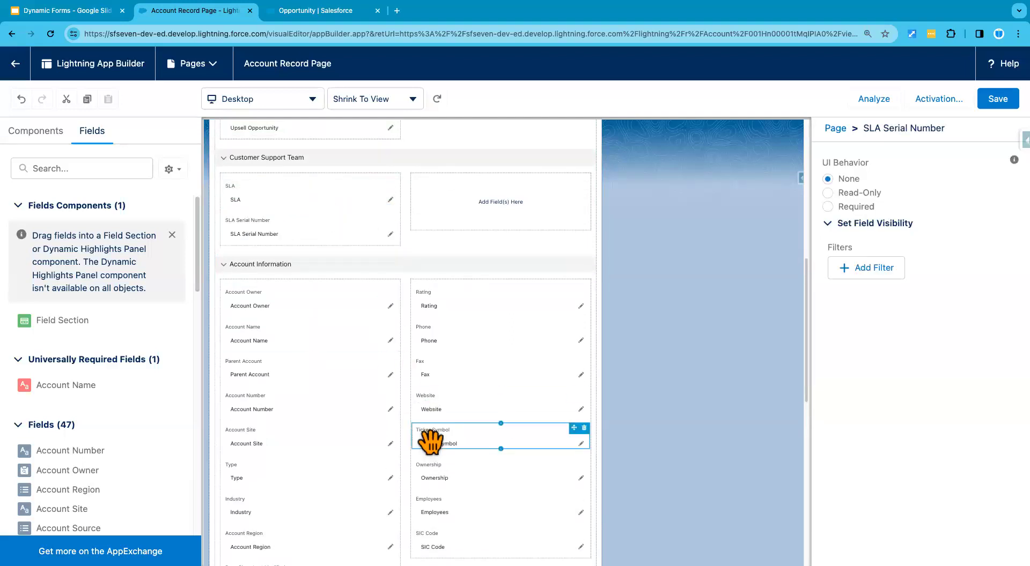
- Delete Customer Priority from Additional Information, search the fields for "cus" and add it to Customer Support Team's first column below SLA Serial Number
{"action": "scroll", "coordinate": [429, 440], "scroll_direction": "down", "scroll_amount": 1}
{"action": "scroll", "coordinate": [429, 440], "scroll_direction": "down", "scroll_amount": 4}
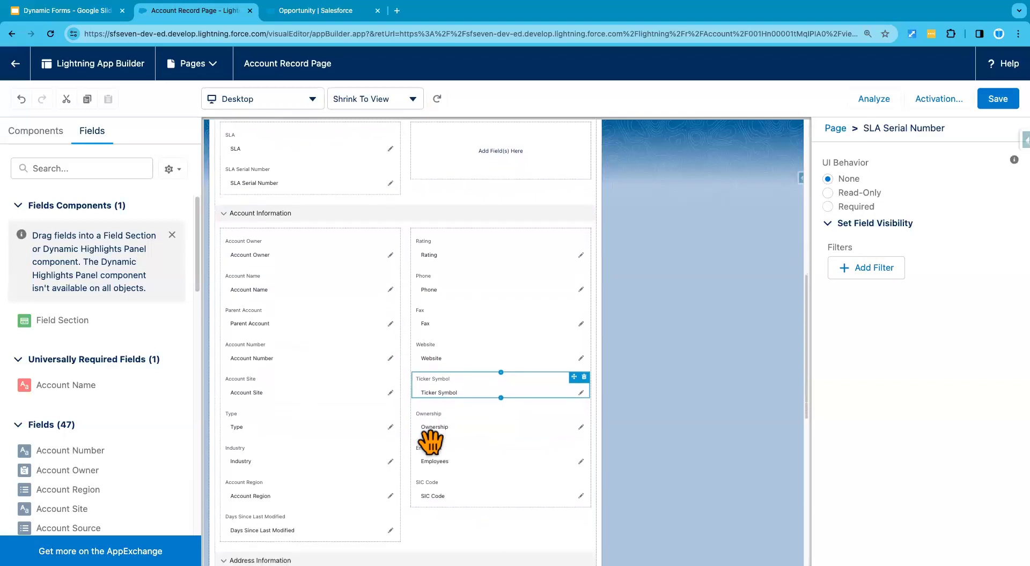
{"action": "scroll", "coordinate": [430, 445], "scroll_direction": "down", "scroll_amount": 5}
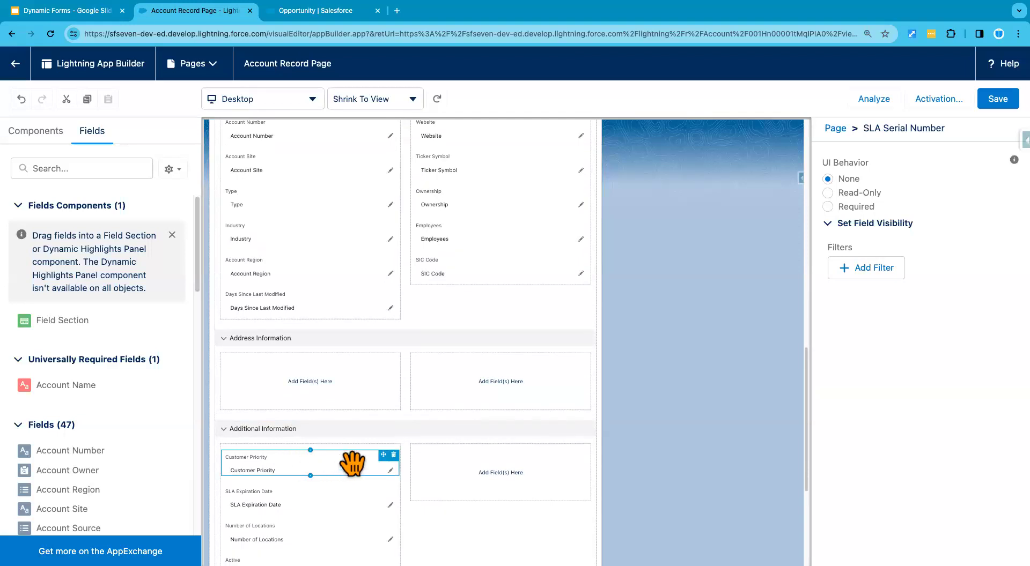
{"action": "left_click", "coordinate": [394, 455]}
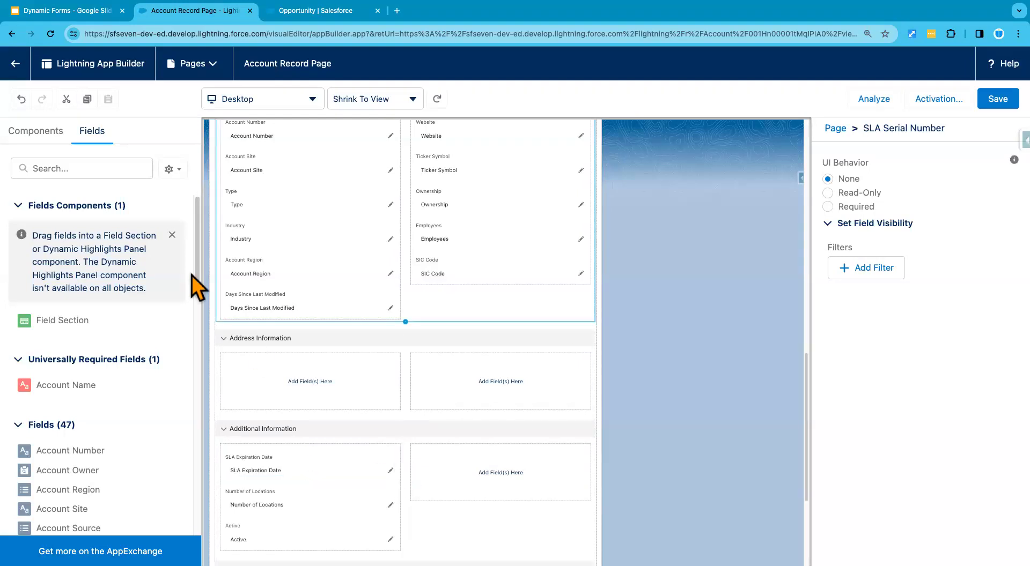
{"action": "left_click", "coordinate": [99, 171]}
{"action": "type", "text": "cus"}
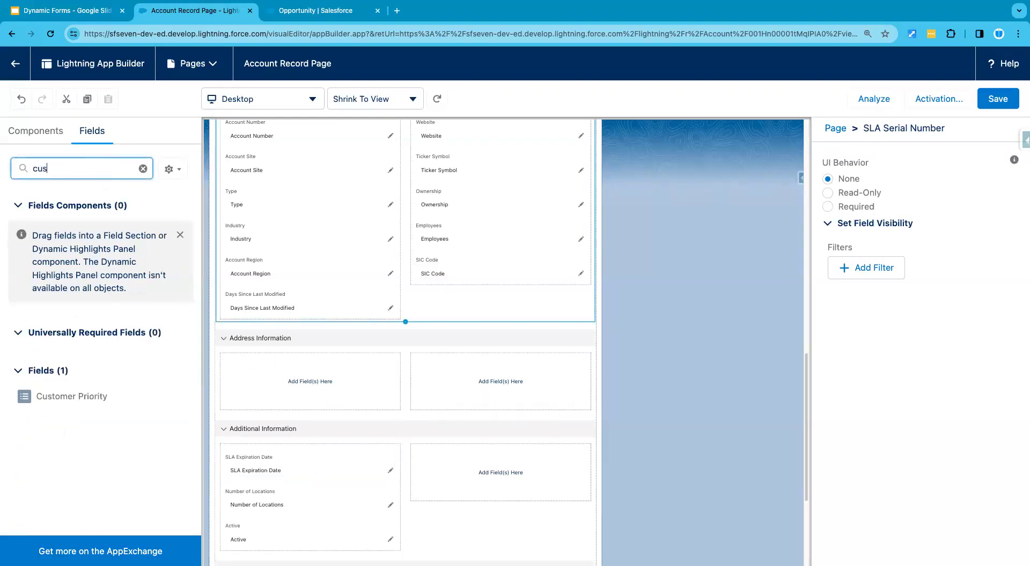
{"action": "scroll", "coordinate": [362, 346], "scroll_direction": "up", "scroll_amount": 5}
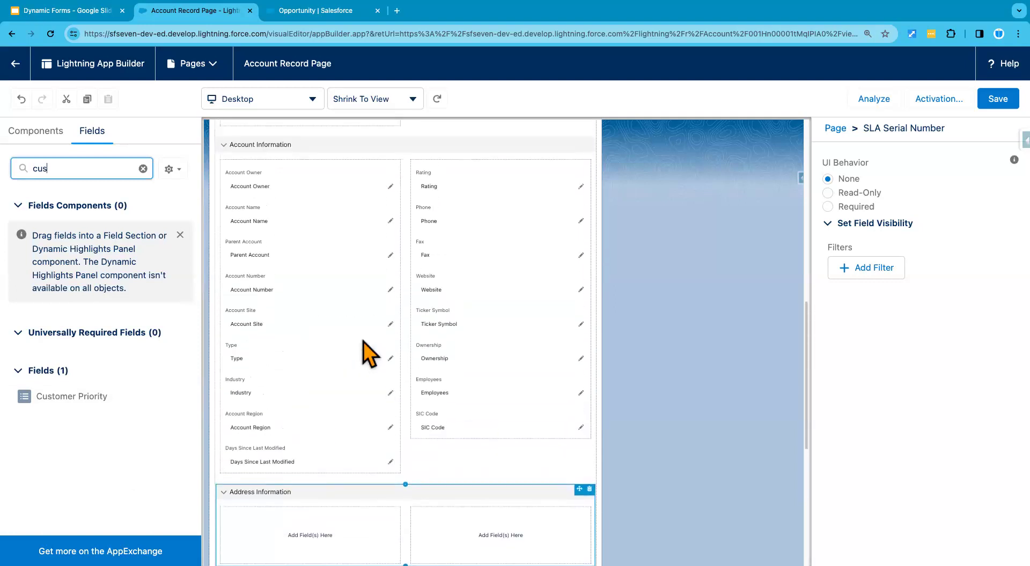
{"action": "scroll", "coordinate": [362, 346], "scroll_direction": "up", "scroll_amount": 3}
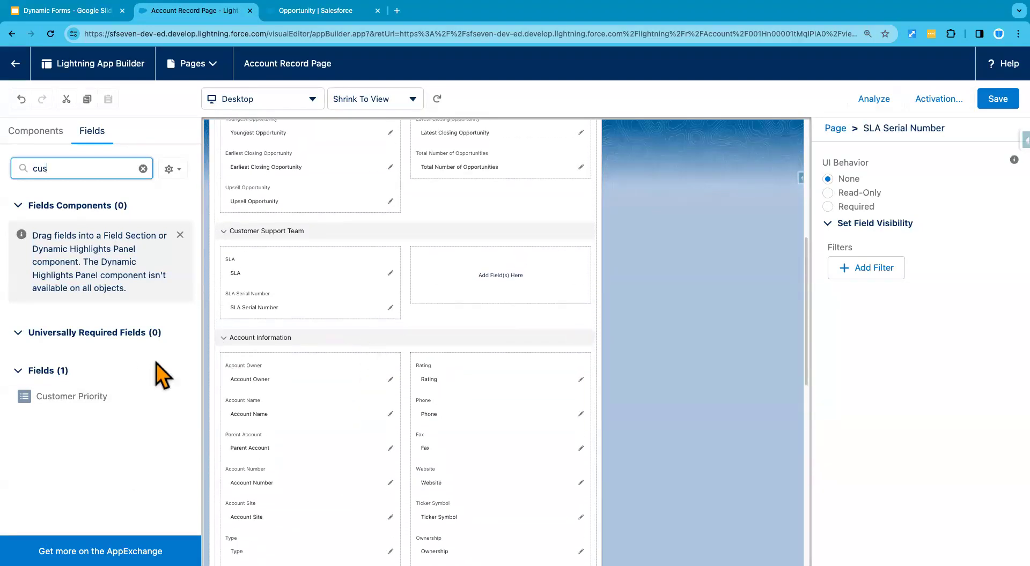
{"action": "left_click_drag", "start_coordinate": [98, 397], "coordinate": [310, 314]}
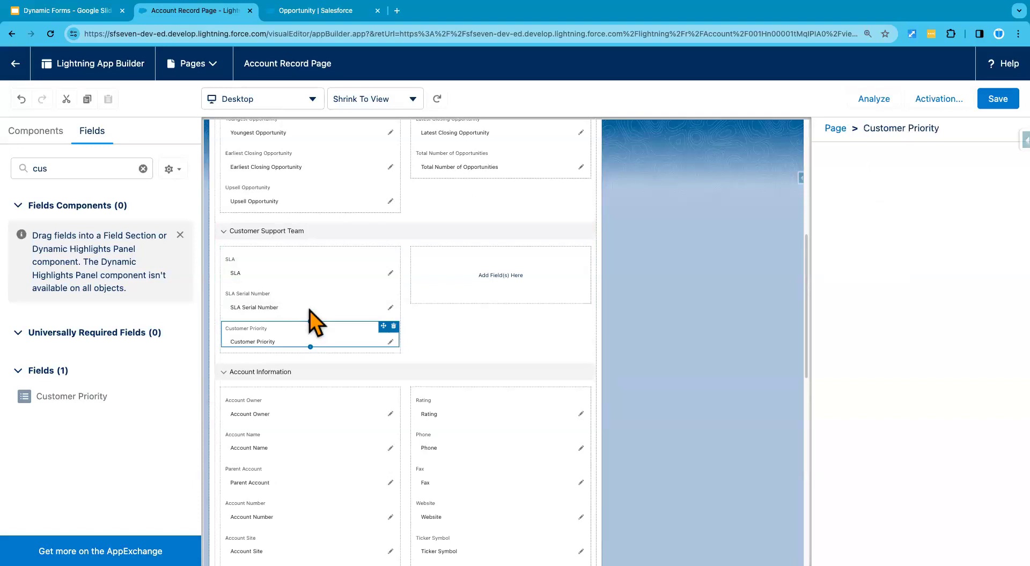
- Delete SLA Expiration Date from Additional Information, search the fields for "sla" and add it to Customer Support Team's second column
{"action": "scroll", "coordinate": [335, 448], "scroll_direction": "down", "scroll_amount": 9}
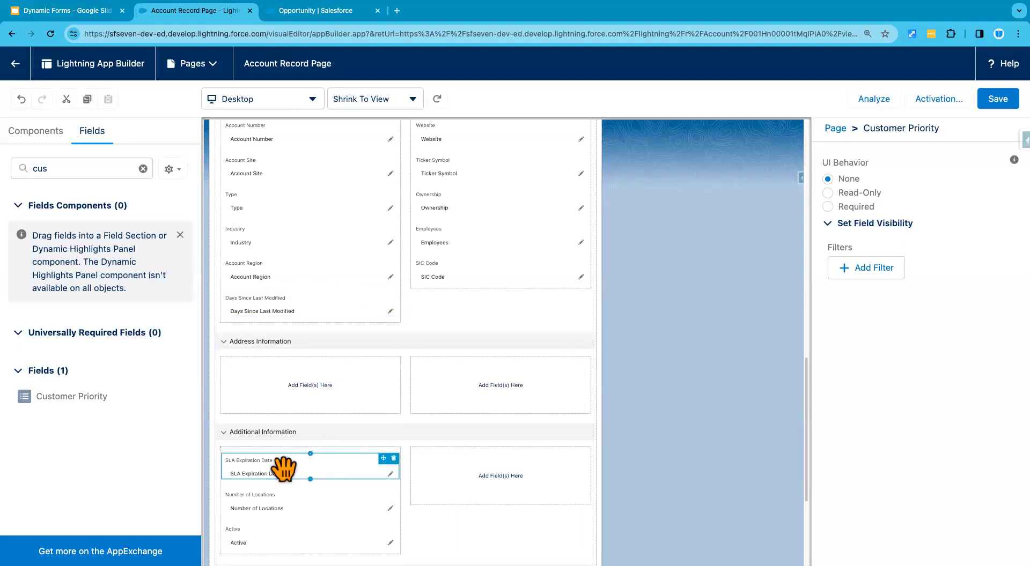
{"action": "left_click", "coordinate": [393, 459]}
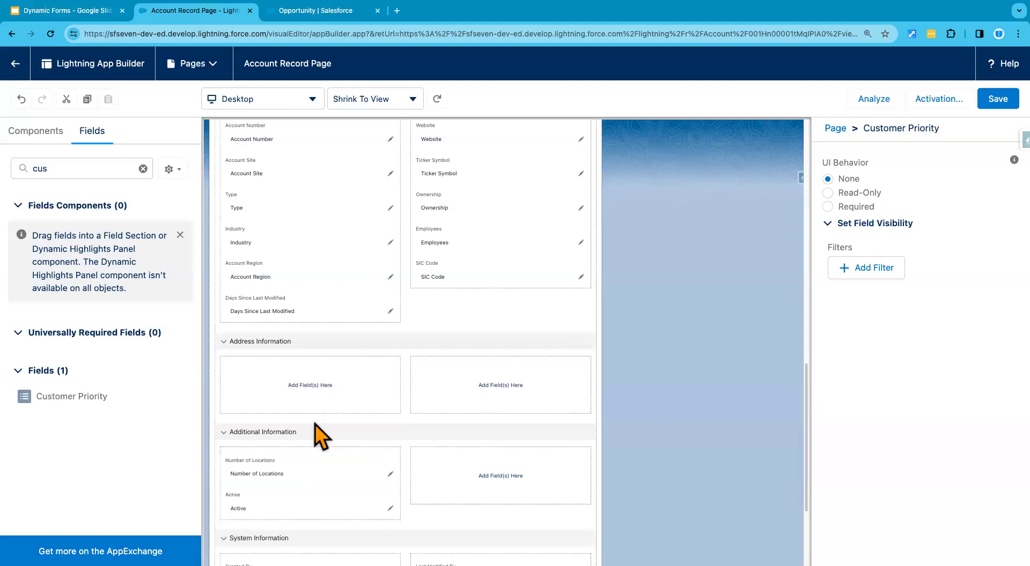
{"action": "double_click", "coordinate": [79, 174]}
{"action": "type", "text": "sla"}
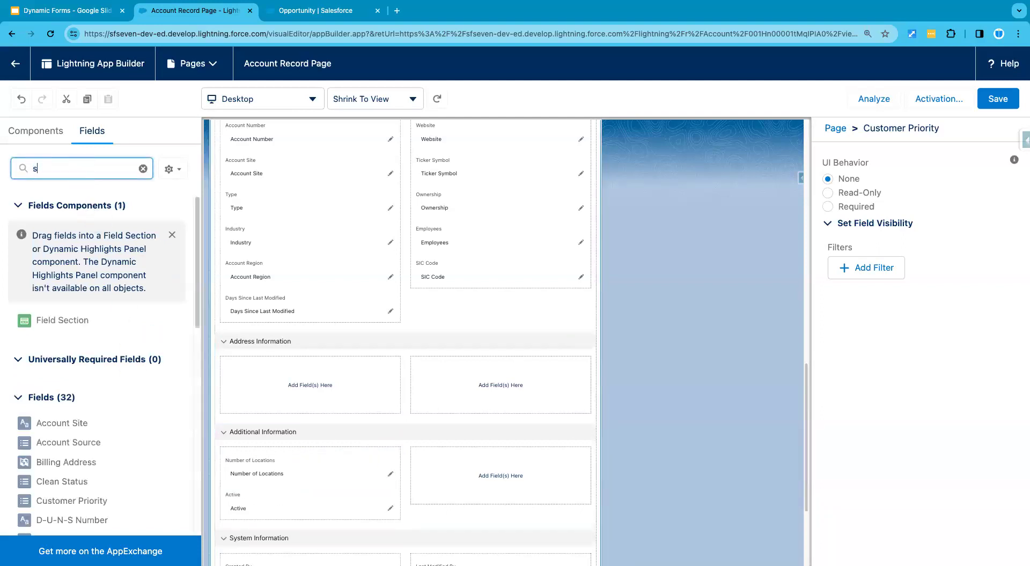
{"action": "scroll", "coordinate": [356, 300], "scroll_direction": "up", "scroll_amount": 5}
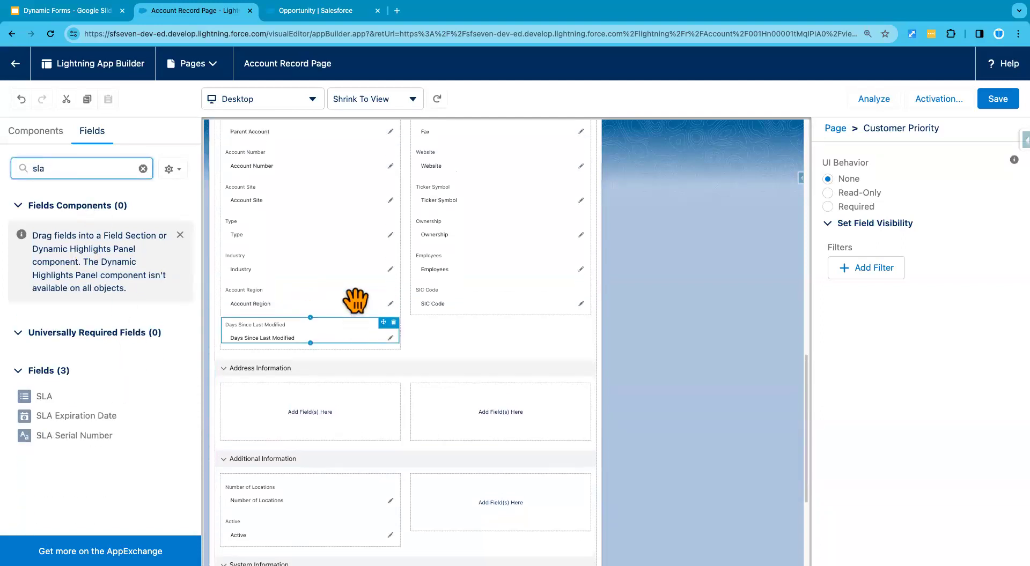
{"action": "scroll", "coordinate": [355, 302], "scroll_direction": "up", "scroll_amount": 2}
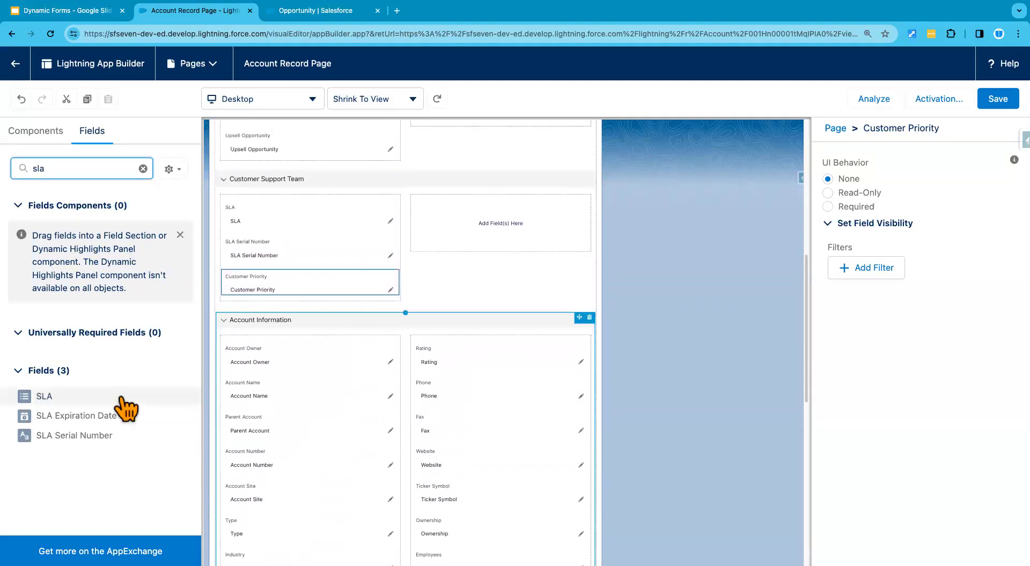
{"action": "left_click_drag", "start_coordinate": [124, 417], "coordinate": [481, 209]}
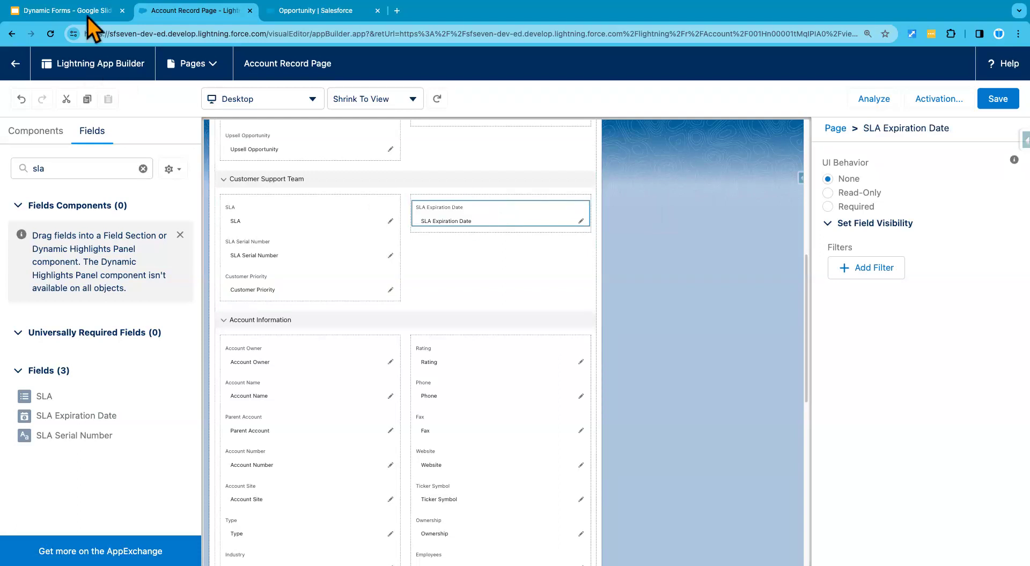
- Check the Customer Support Team field list in the slides, move Customer Priority into that section's second column below SLA Expiration Date, and save
{"action": "left_click", "coordinate": [67, 10]}
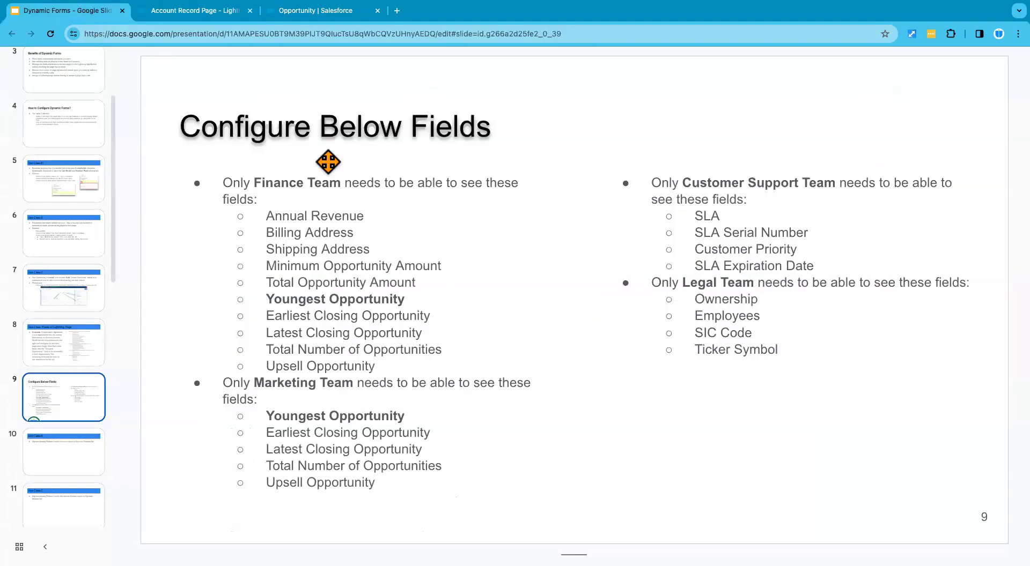
{"action": "left_click", "coordinate": [211, 15]}
{"action": "left_click_drag", "start_coordinate": [285, 303], "coordinate": [412, 275]}
{"action": "left_click_drag", "start_coordinate": [470, 234], "coordinate": [468, 228]}
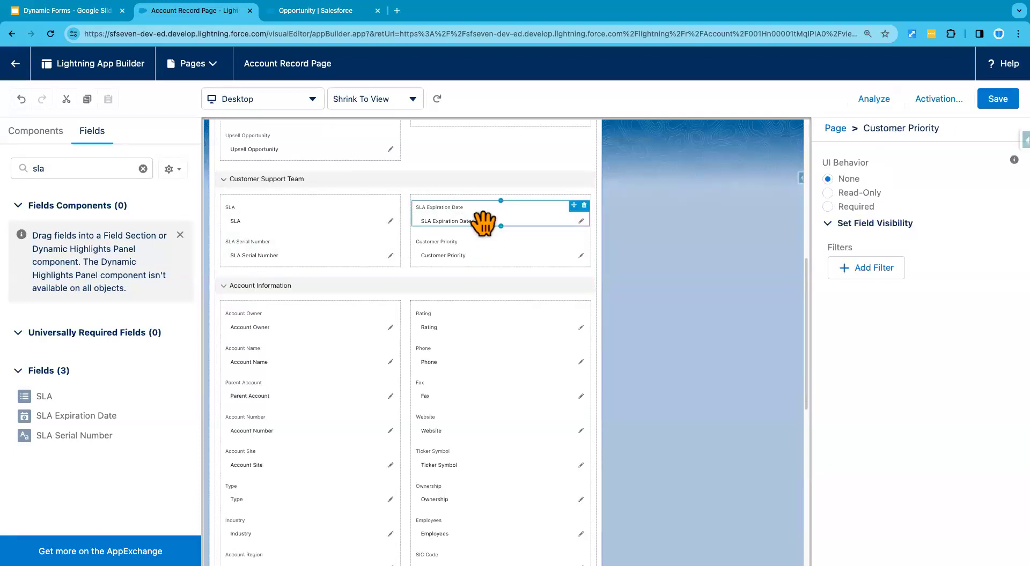
{"action": "left_click", "coordinate": [997, 100]}
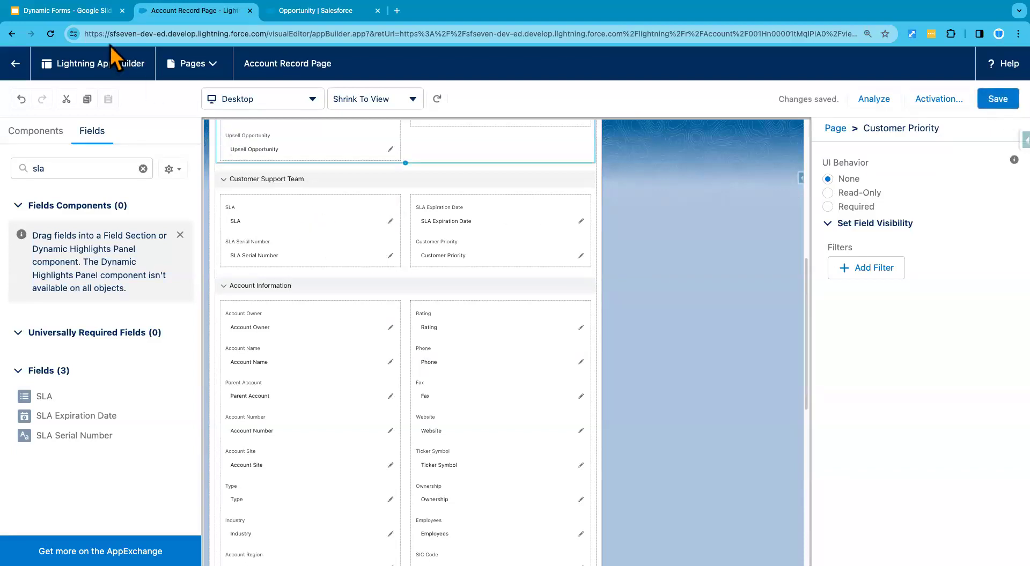
- Check the field list in the slides, then add a field section between Customer Support Team and Account Information labelled Legal Team
{"action": "left_click", "coordinate": [83, 12]}
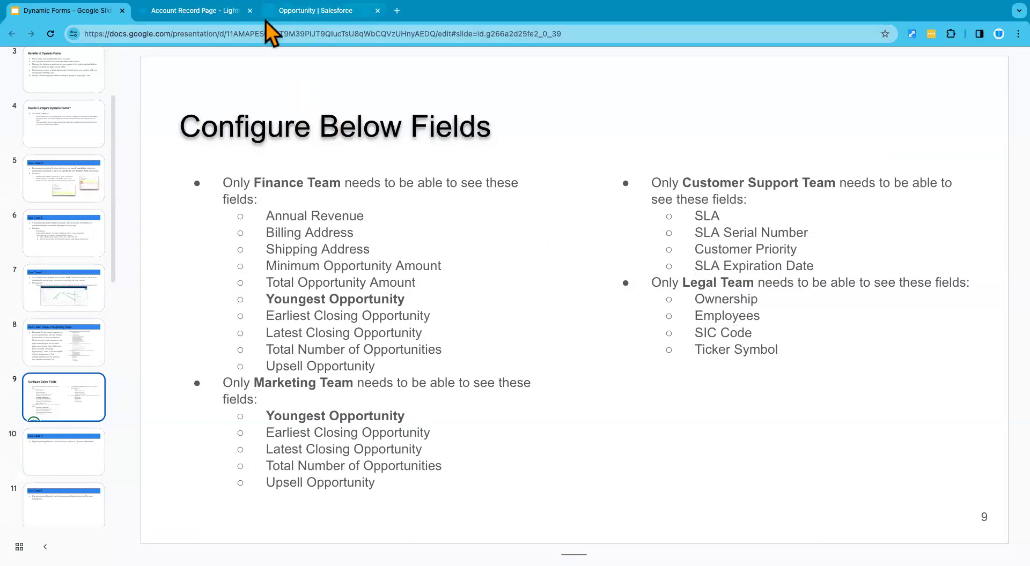
{"action": "left_click", "coordinate": [198, 19]}
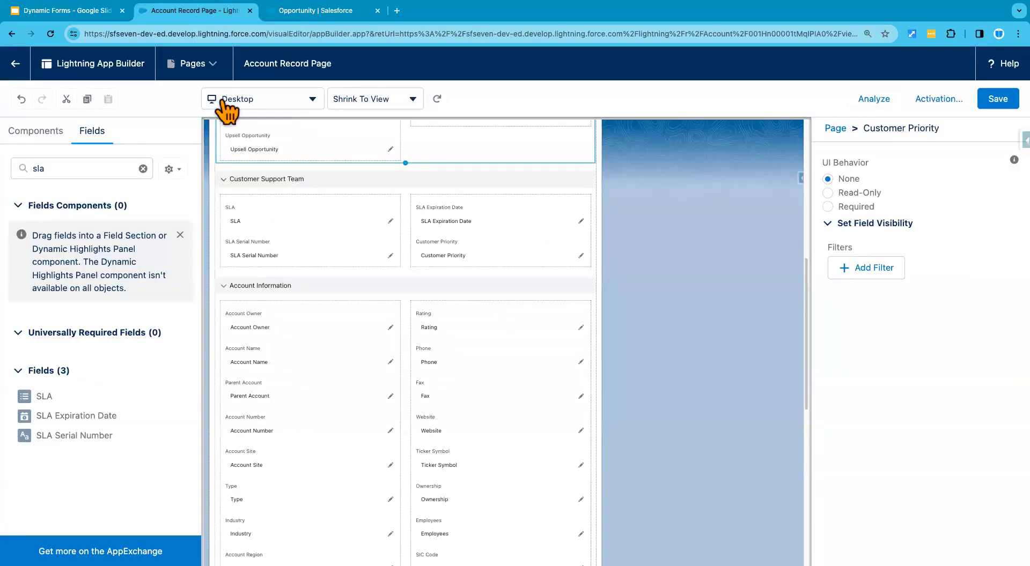
{"action": "left_click", "coordinate": [143, 169]}
{"action": "left_click_drag", "start_coordinate": [54, 323], "coordinate": [329, 280]}
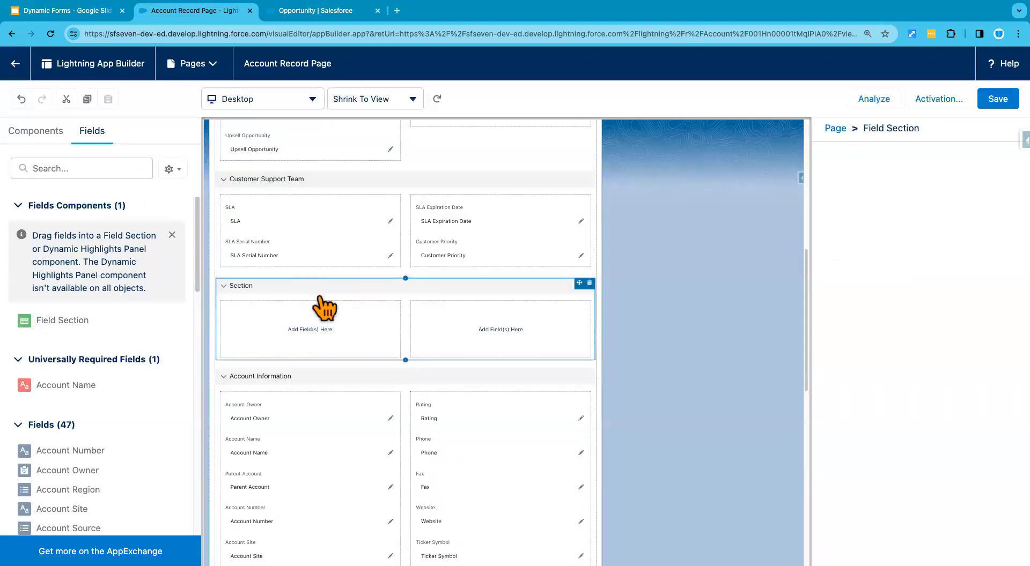
{"action": "double_click", "coordinate": [870, 180]}
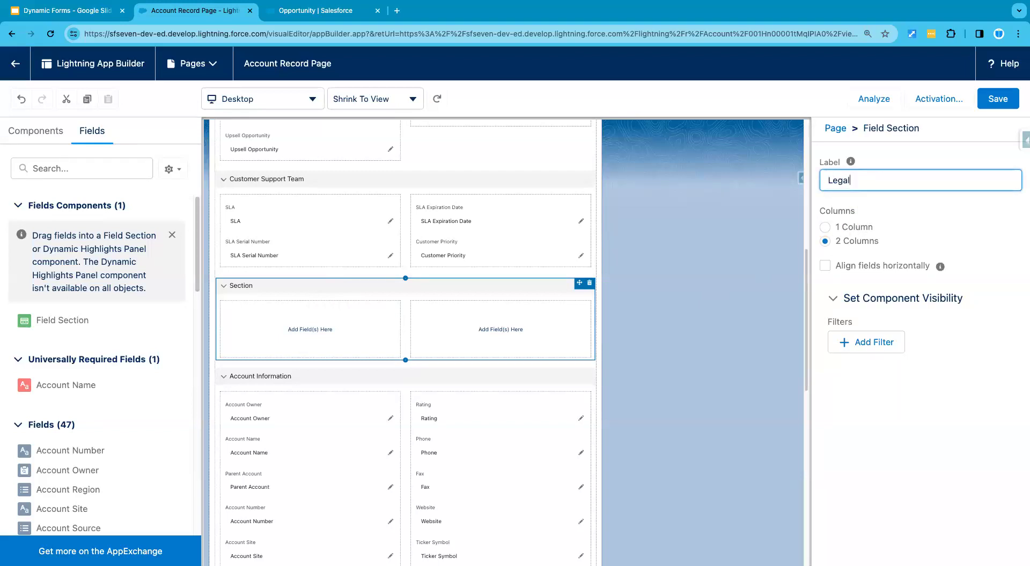
{"action": "left_click", "coordinate": [912, 213]}
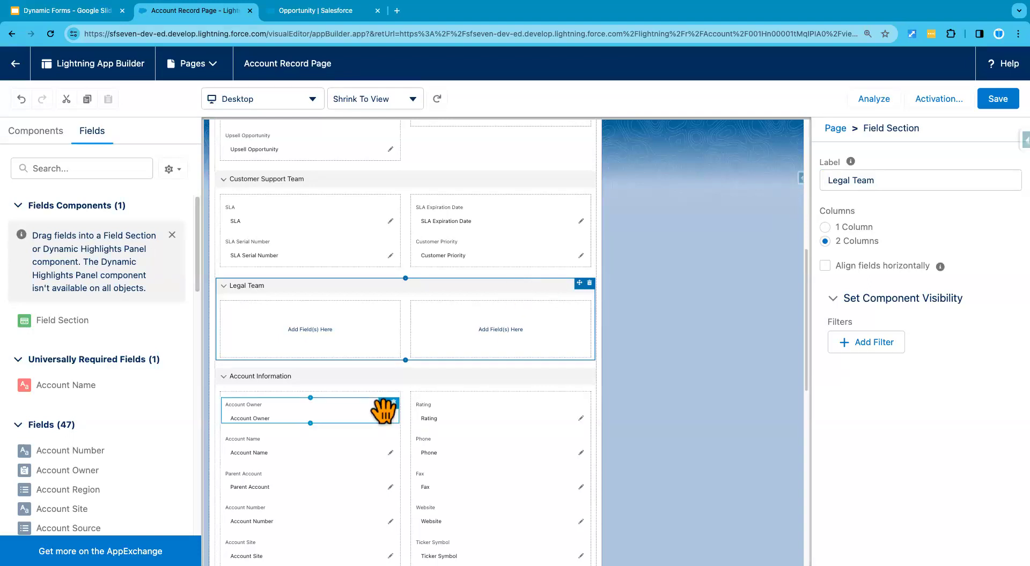
- Move Ownership and Employees from Account Information into Legal Team's first column
{"action": "scroll", "coordinate": [337, 368], "scroll_direction": "down", "scroll_amount": 10}
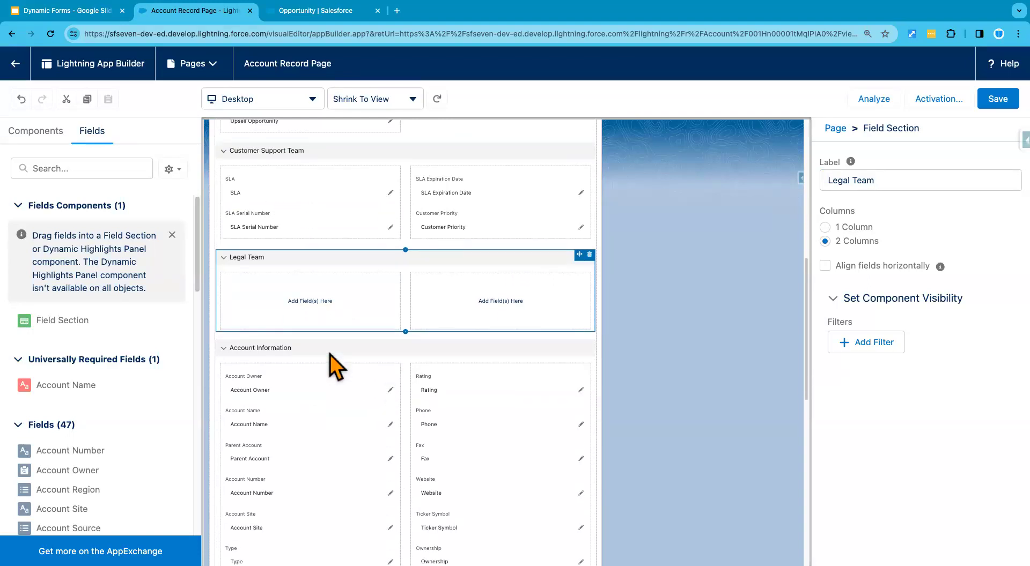
{"action": "scroll", "coordinate": [337, 368], "scroll_direction": "down", "scroll_amount": 4}
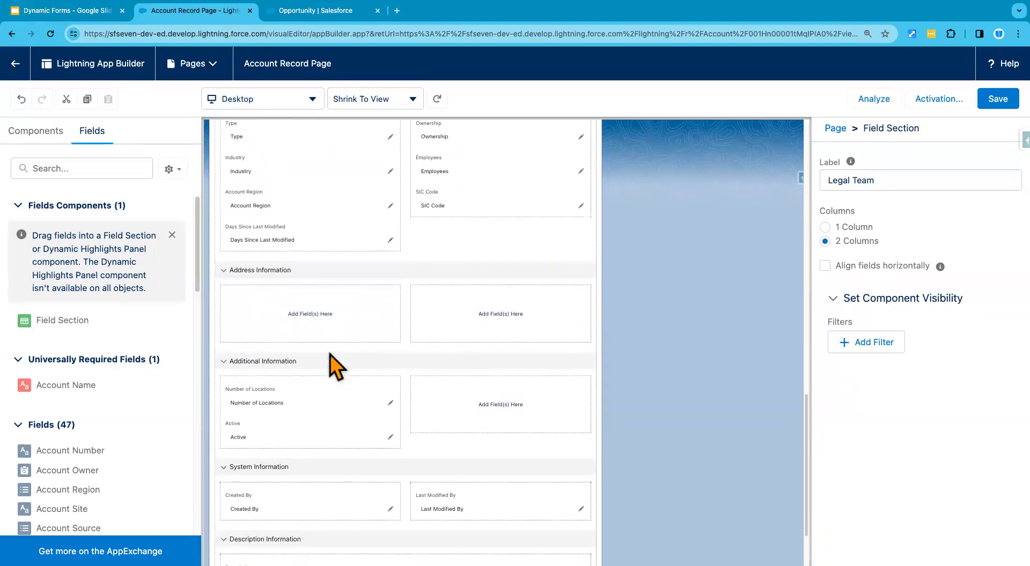
{"action": "scroll", "coordinate": [336, 368], "scroll_direction": "up", "scroll_amount": 15}
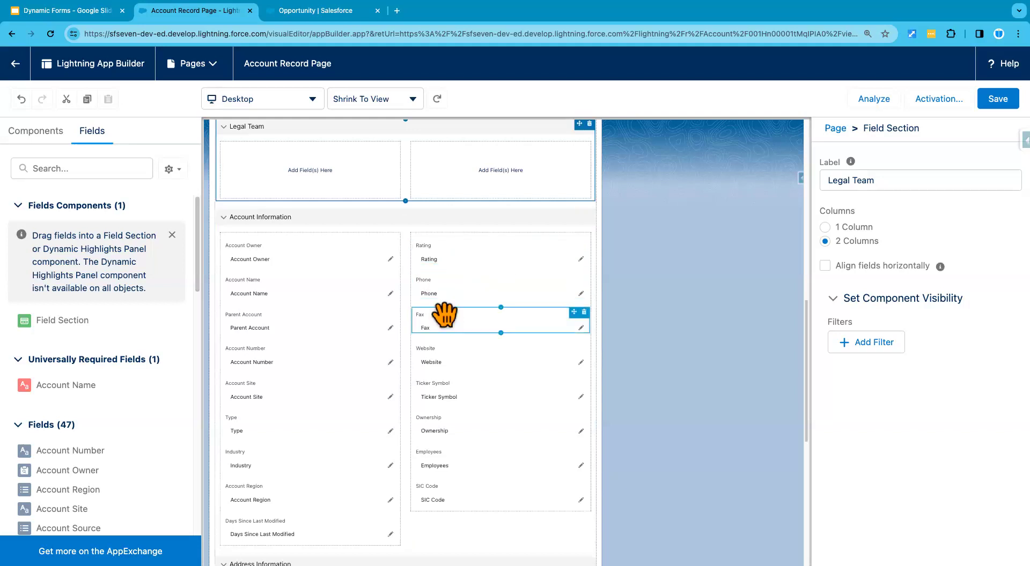
{"action": "left_click_drag", "start_coordinate": [432, 410], "coordinate": [323, 175]}
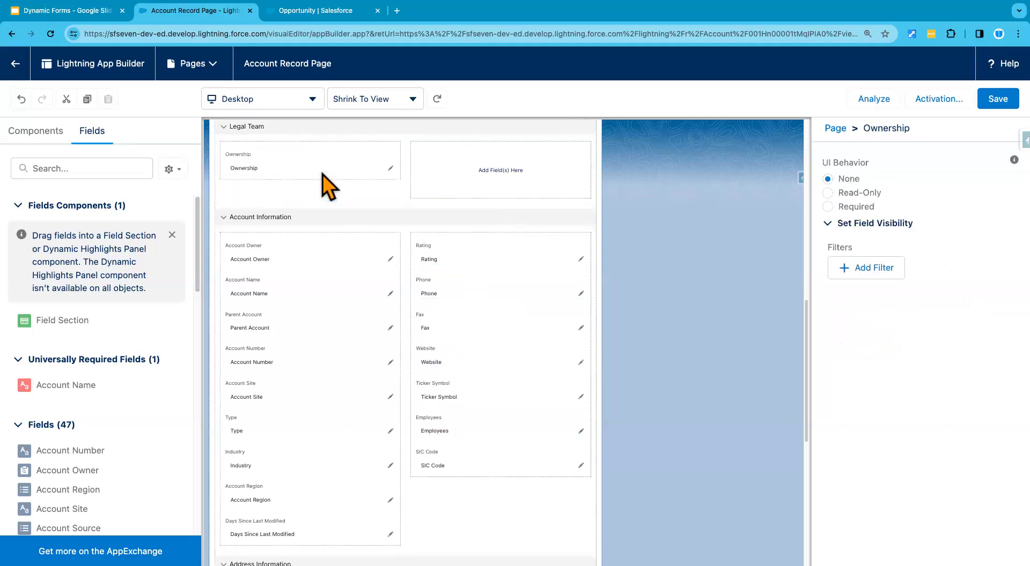
{"action": "left_click_drag", "start_coordinate": [460, 418], "coordinate": [317, 181]}
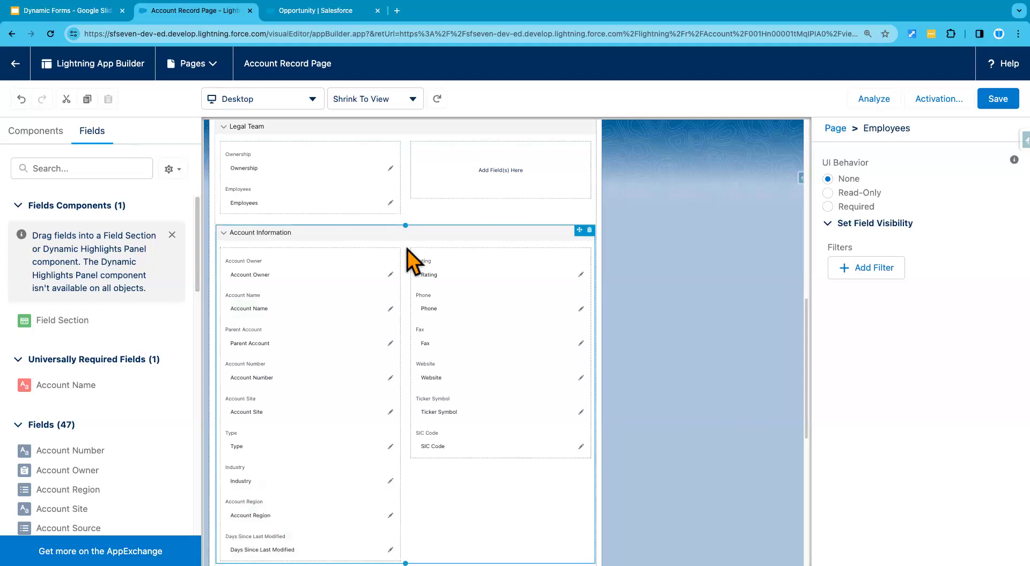
- Move SIC Code and Ticker Symbol from Account Information into Legal Team's second column and save the page
{"action": "left_click_drag", "start_coordinate": [451, 441], "coordinate": [324, 212]}
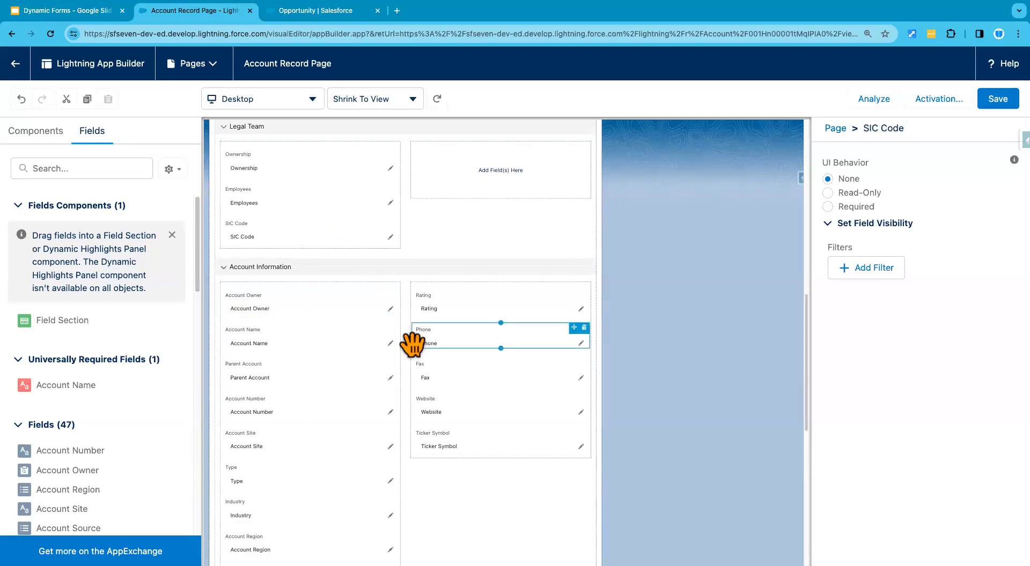
{"action": "left_click_drag", "start_coordinate": [452, 445], "coordinate": [476, 156]}
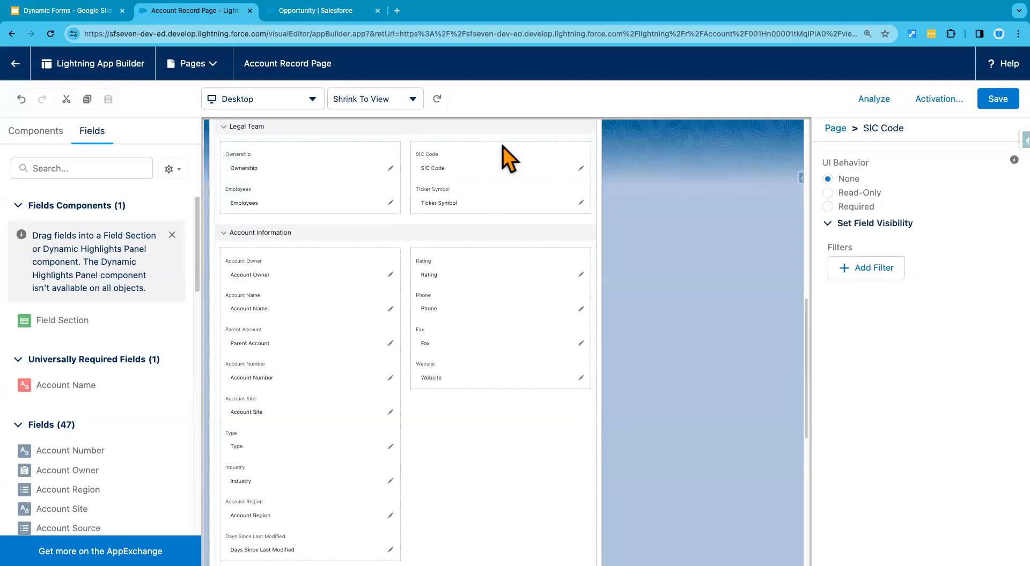
{"action": "left_click", "coordinate": [997, 105]}
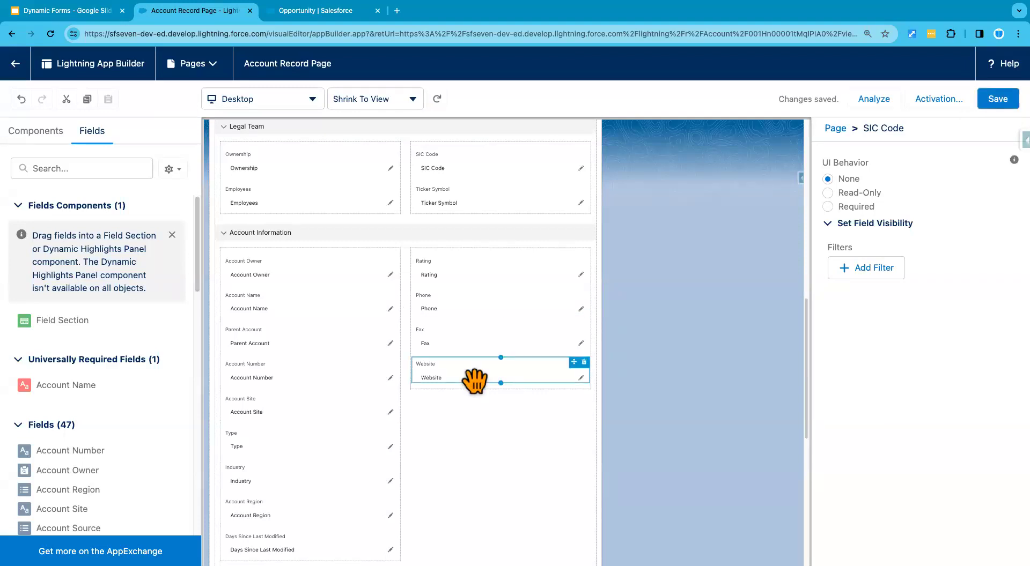
- Review the remaining sections and delete the empty Address Information section
{"action": "scroll", "coordinate": [474, 381], "scroll_direction": "down", "scroll_amount": 3}
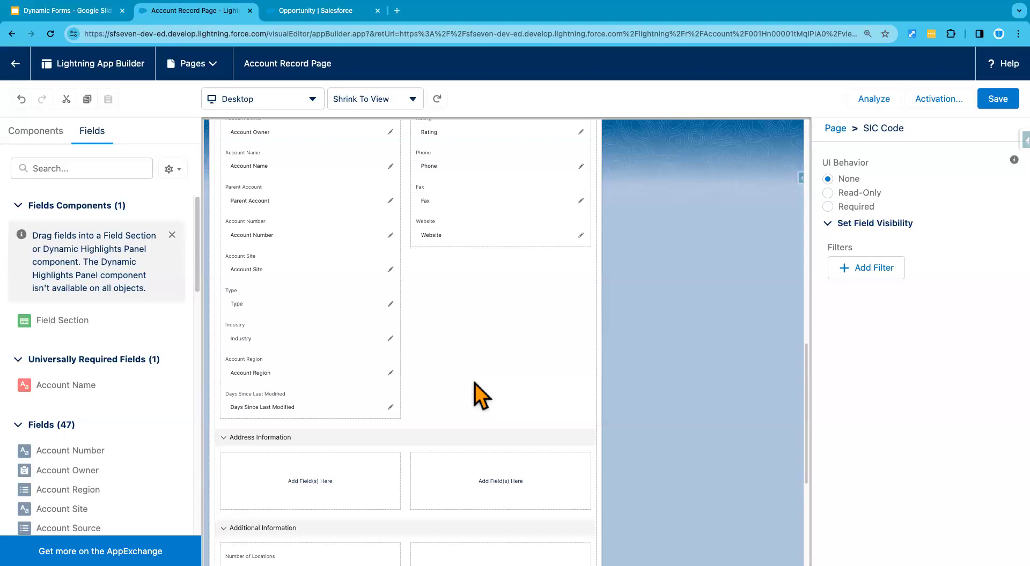
{"action": "scroll", "coordinate": [475, 384], "scroll_direction": "down", "scroll_amount": 5}
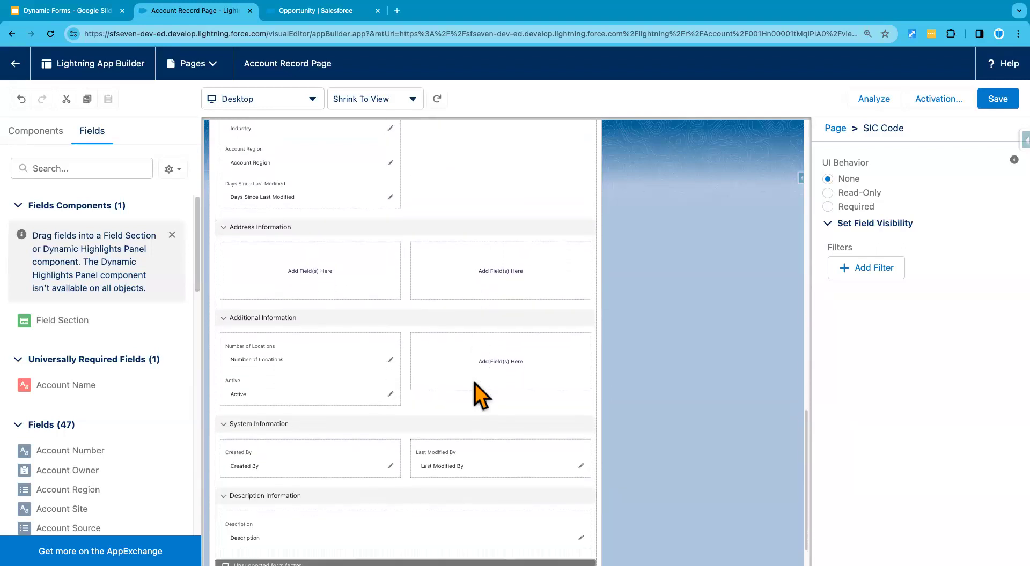
{"action": "left_click", "coordinate": [263, 333]}
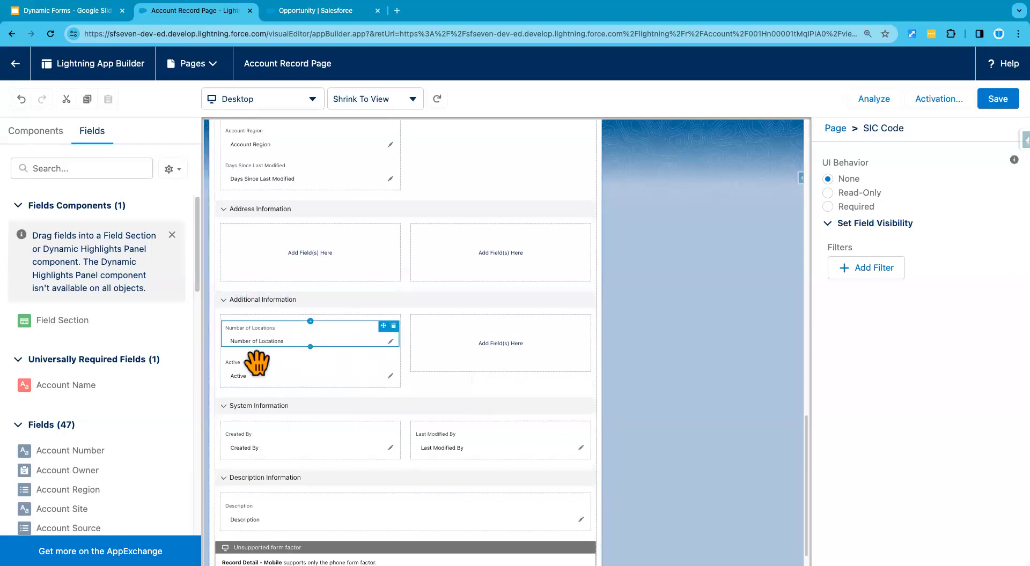
{"action": "scroll", "coordinate": [396, 410], "scroll_direction": "down", "scroll_amount": 1}
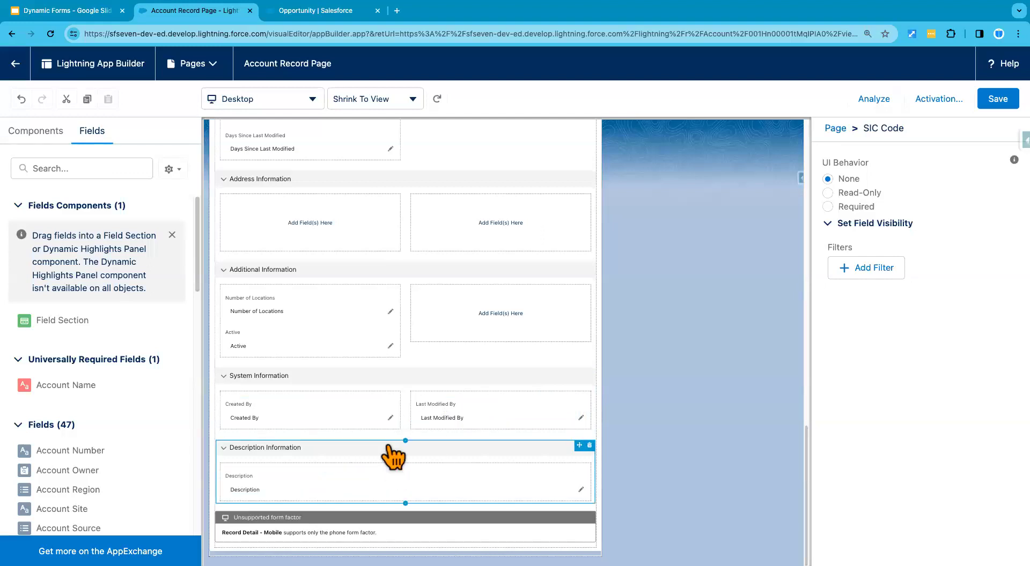
{"action": "scroll", "coordinate": [390, 410], "scroll_direction": "up", "scroll_amount": 3}
{"action": "scroll", "coordinate": [375, 263], "scroll_direction": "up", "scroll_amount": 3}
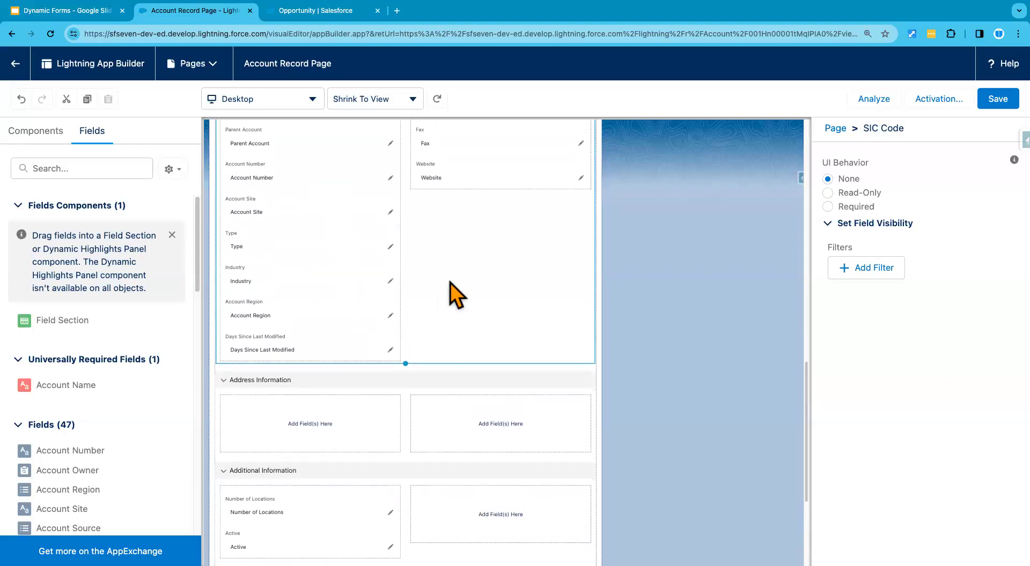
{"action": "scroll", "coordinate": [327, 381], "scroll_direction": "up", "scroll_amount": 6}
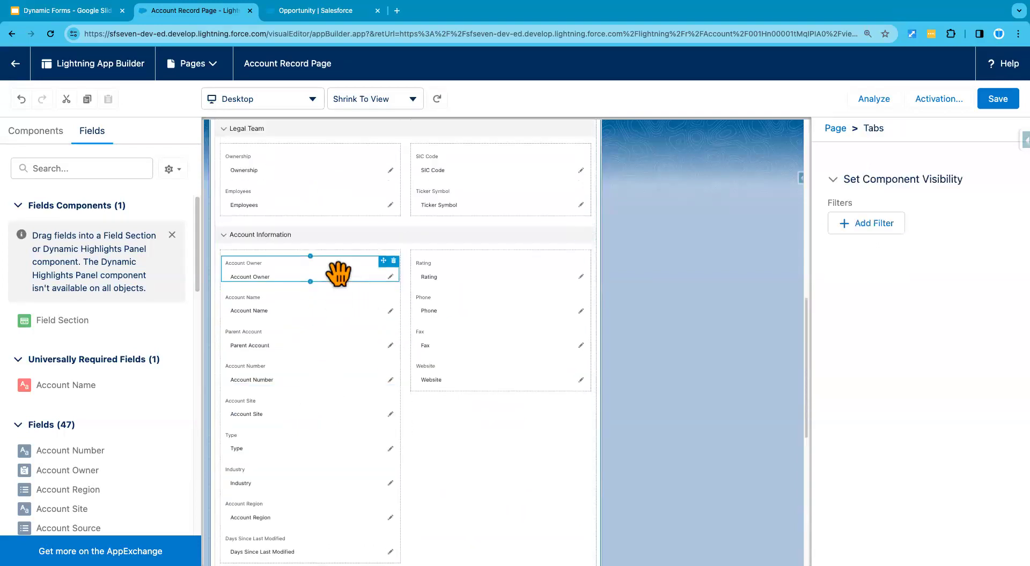
{"action": "scroll", "coordinate": [340, 273], "scroll_direction": "up", "scroll_amount": 4}
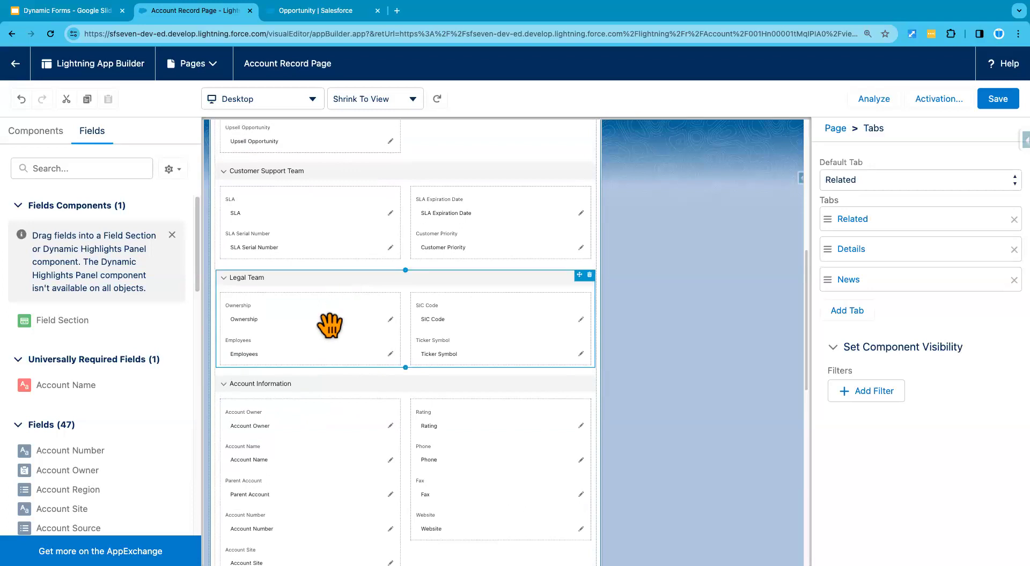
{"action": "scroll", "coordinate": [343, 305], "scroll_direction": "down", "scroll_amount": 8}
{"action": "left_click", "coordinate": [333, 399]}
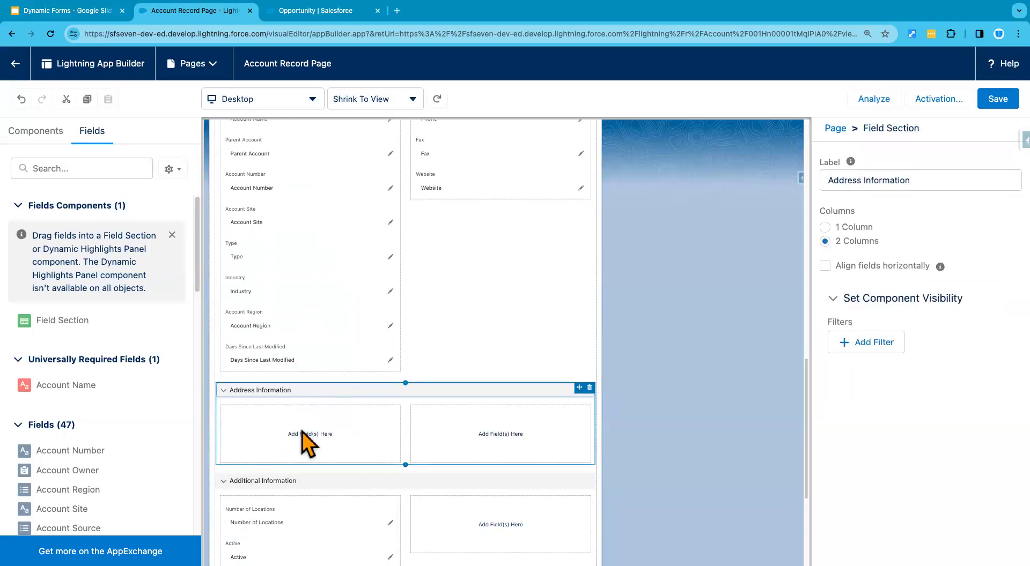
{"action": "left_click", "coordinate": [590, 387]}
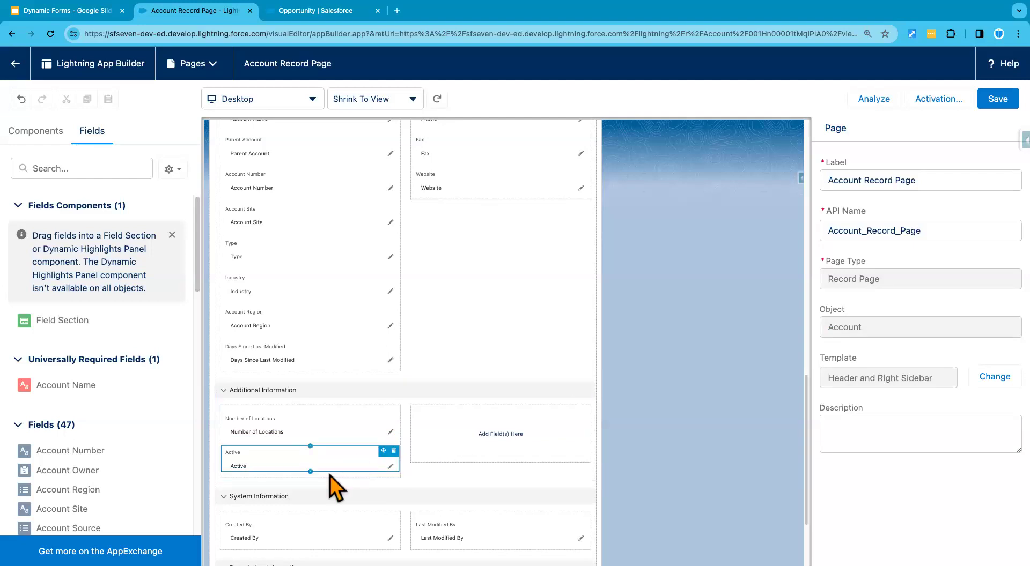
- Move Active to Additional Information's second column, and Type and Account Region to Account Information's second column below Website
{"action": "left_click_drag", "start_coordinate": [300, 464], "coordinate": [472, 438]}
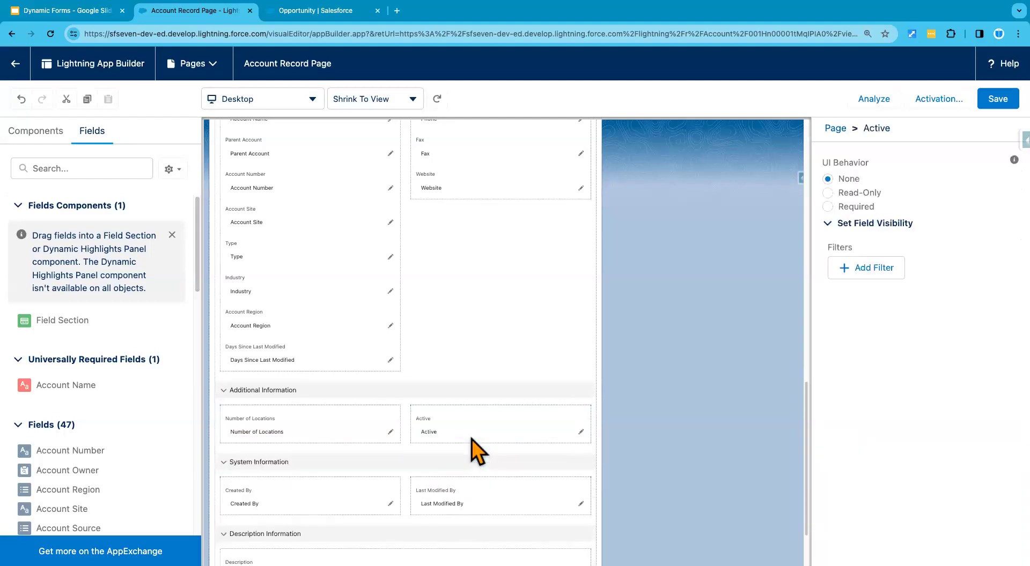
{"action": "scroll", "coordinate": [477, 454], "scroll_direction": "down", "scroll_amount": 2}
{"action": "scroll", "coordinate": [477, 453], "scroll_direction": "up", "scroll_amount": 5}
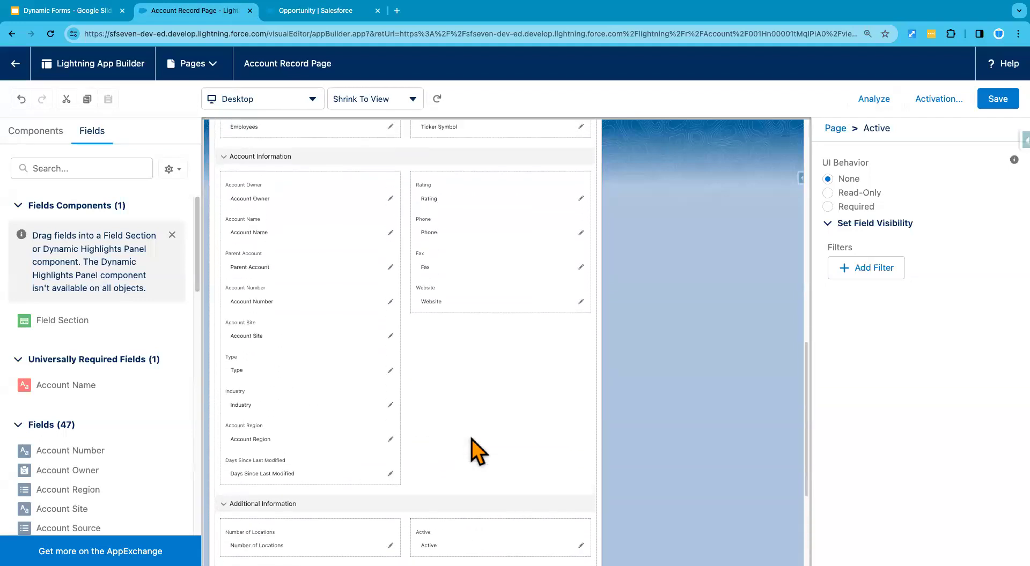
{"action": "left_click_drag", "start_coordinate": [291, 361], "coordinate": [465, 314]}
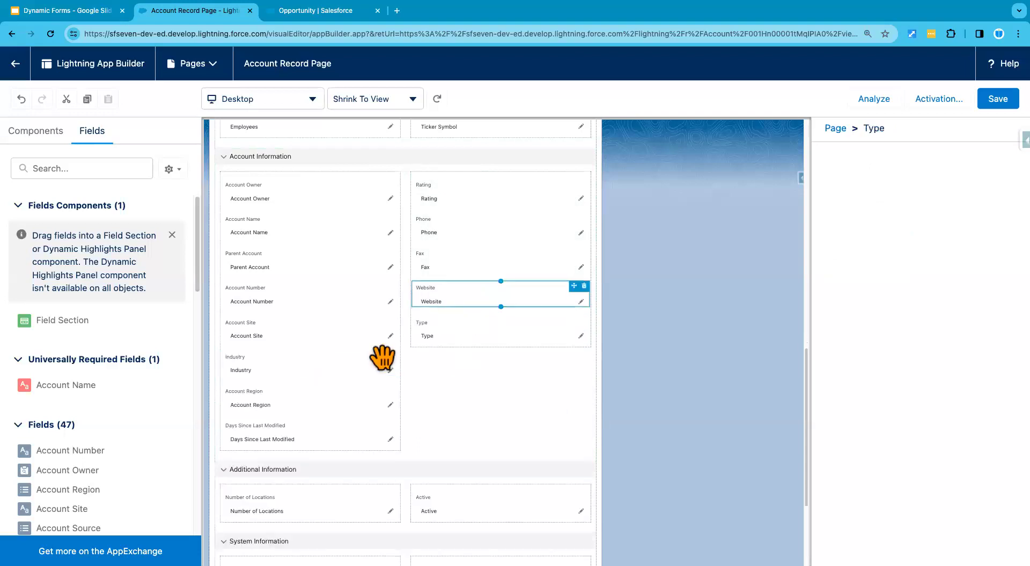
{"action": "left_click_drag", "start_coordinate": [272, 389], "coordinate": [470, 357]}
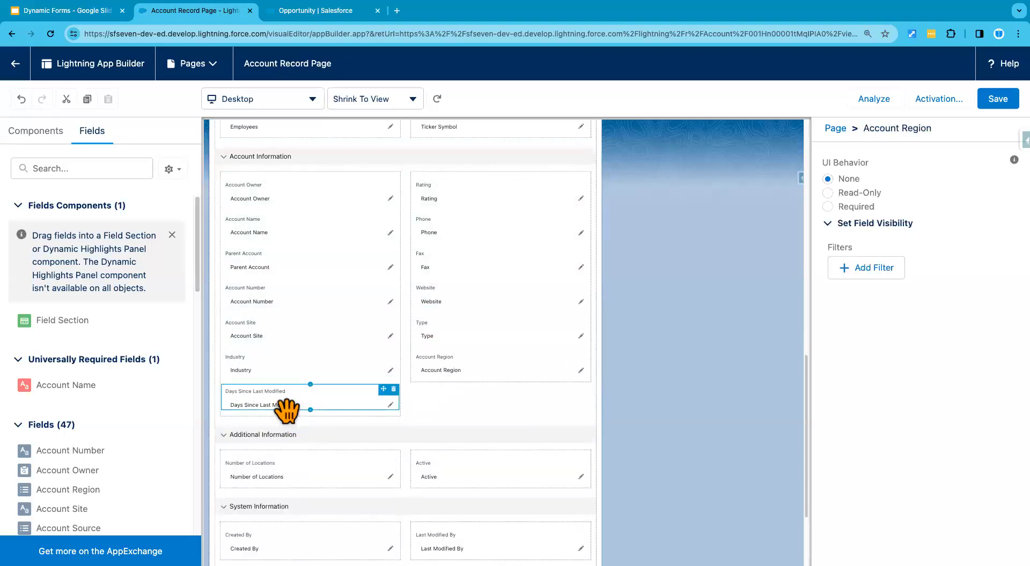
- Move Days Since Last Modified from Account Information into System Information's first column below Created By, and save the page
{"action": "scroll", "coordinate": [418, 386], "scroll_direction": "down", "scroll_amount": 2}
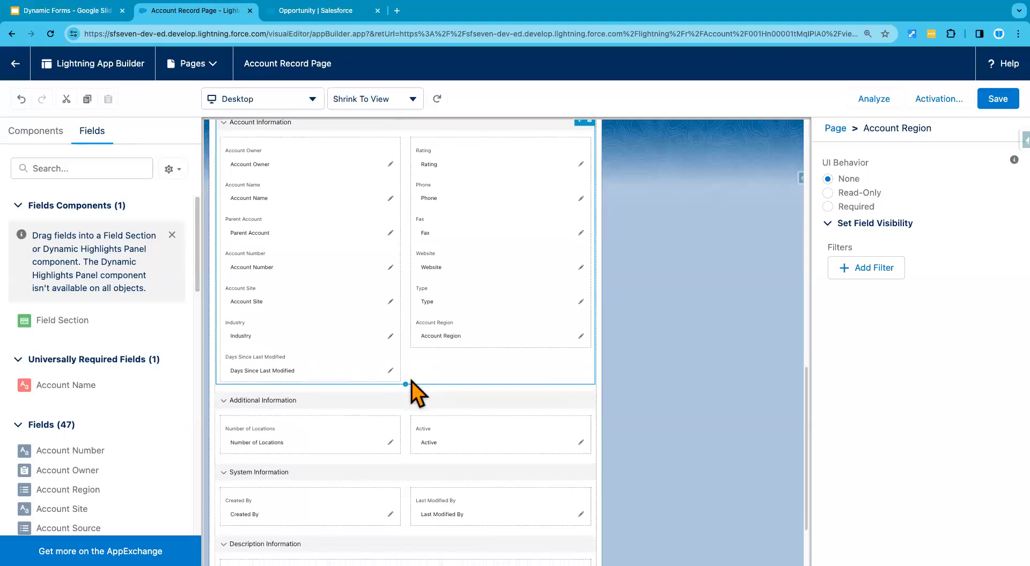
{"action": "scroll", "coordinate": [443, 348], "scroll_direction": "down", "scroll_amount": 4}
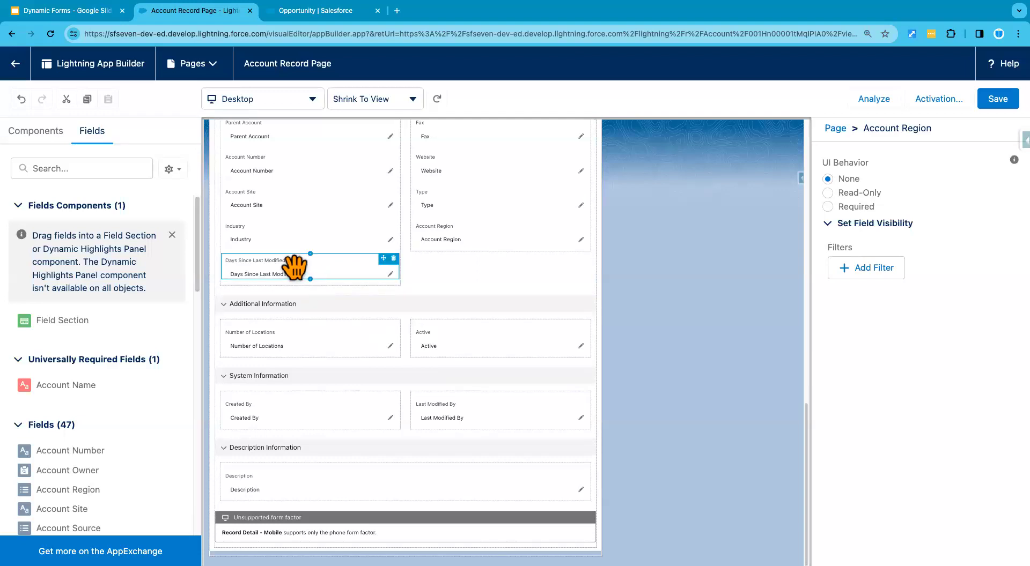
{"action": "left_click_drag", "start_coordinate": [300, 268], "coordinate": [291, 416]}
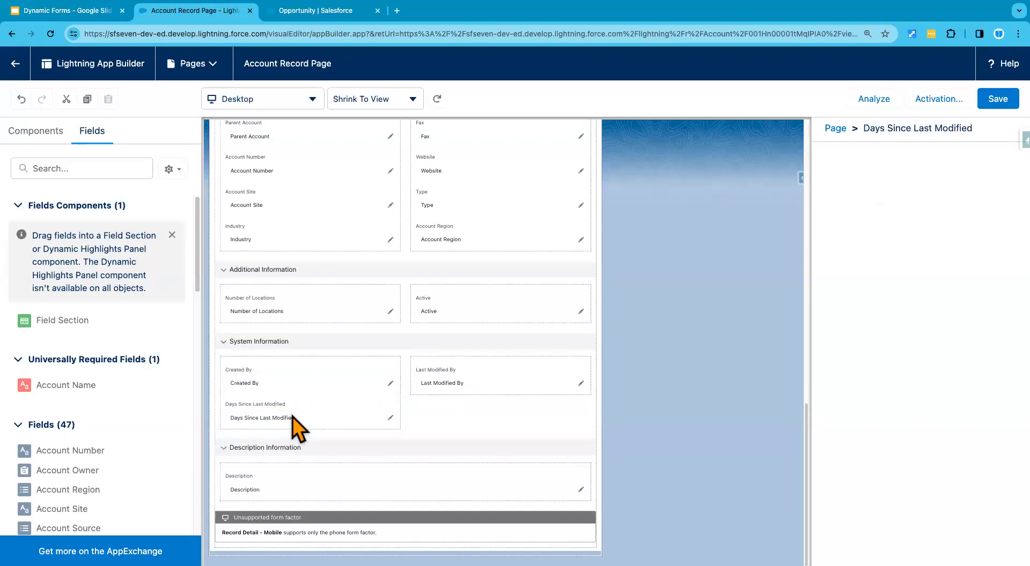
{"action": "scroll", "coordinate": [359, 352], "scroll_direction": "up", "scroll_amount": 5}
{"action": "scroll", "coordinate": [366, 365], "scroll_direction": "up", "scroll_amount": 6}
{"action": "scroll", "coordinate": [359, 352], "scroll_direction": "up", "scroll_amount": 9}
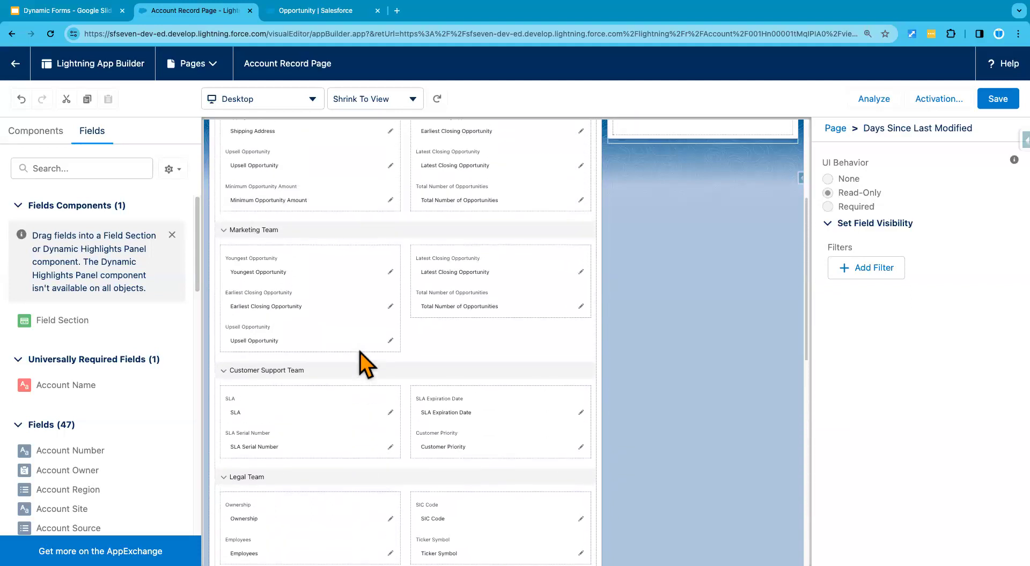
{"action": "scroll", "coordinate": [360, 352], "scroll_direction": "up", "scroll_amount": 8}
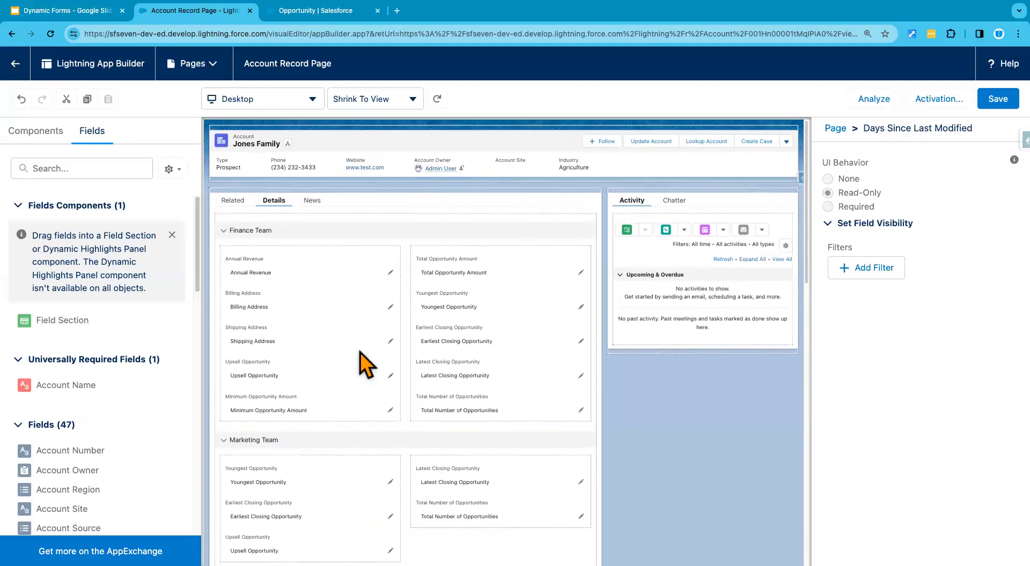
{"action": "left_click", "coordinate": [999, 103]}
{"action": "left_click", "coordinate": [1005, 103]}
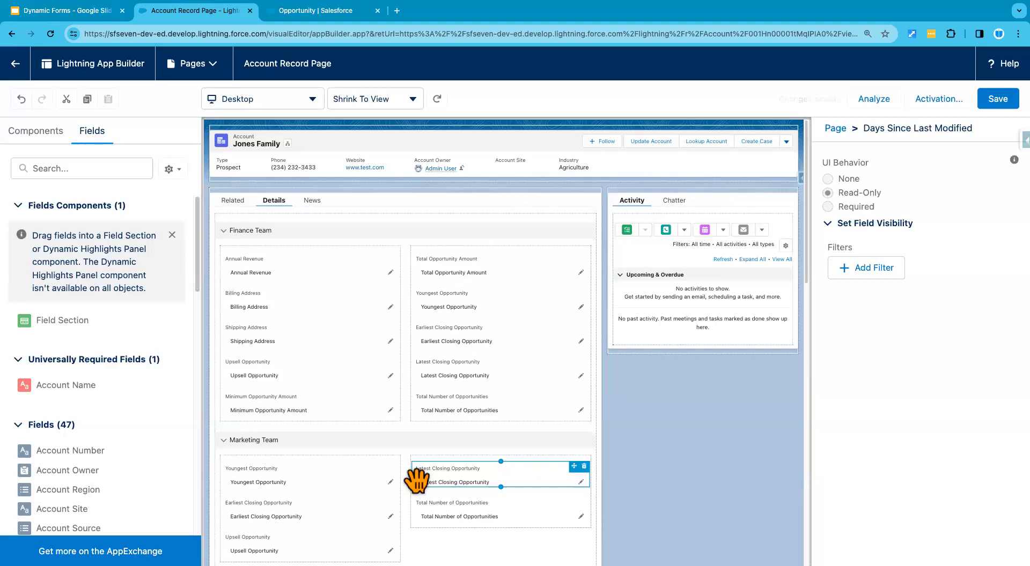
- Leave the page editor, open the Edge Communications account from the accounts list and examine its detail sections down to Description Information
{"action": "left_click", "coordinate": [16, 64]}
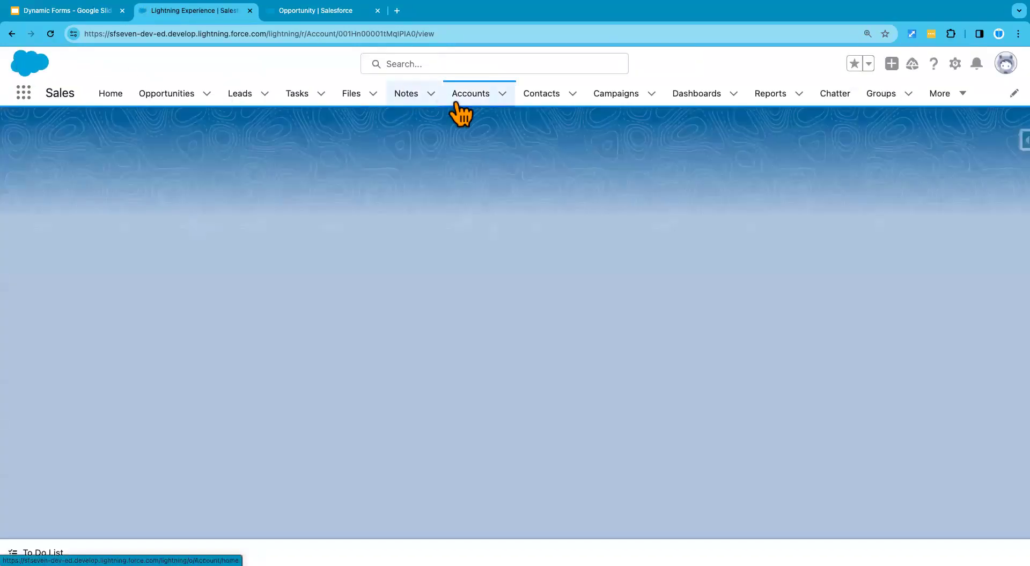
{"action": "left_click", "coordinate": [470, 95]}
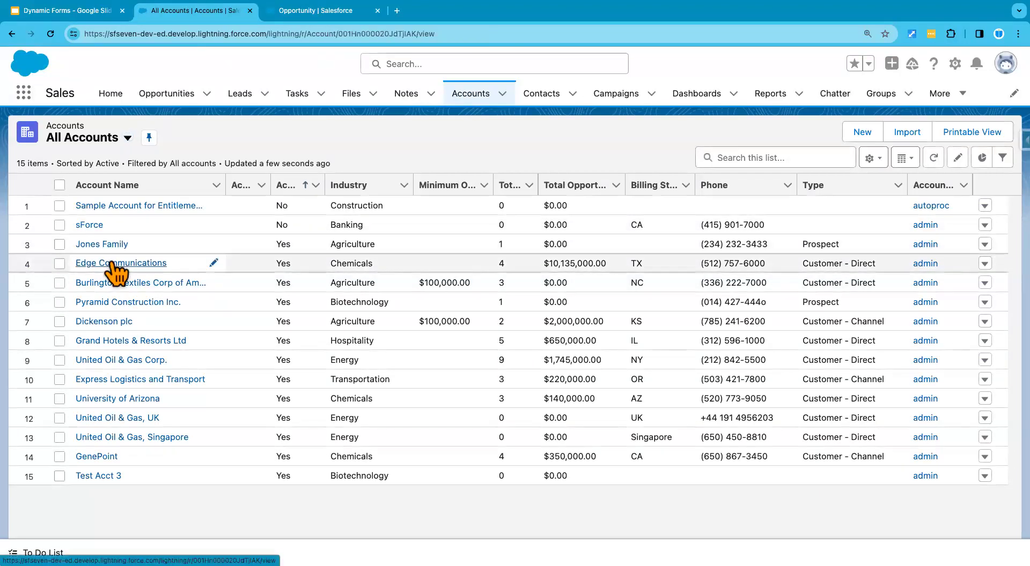
{"action": "left_click", "coordinate": [111, 262]}
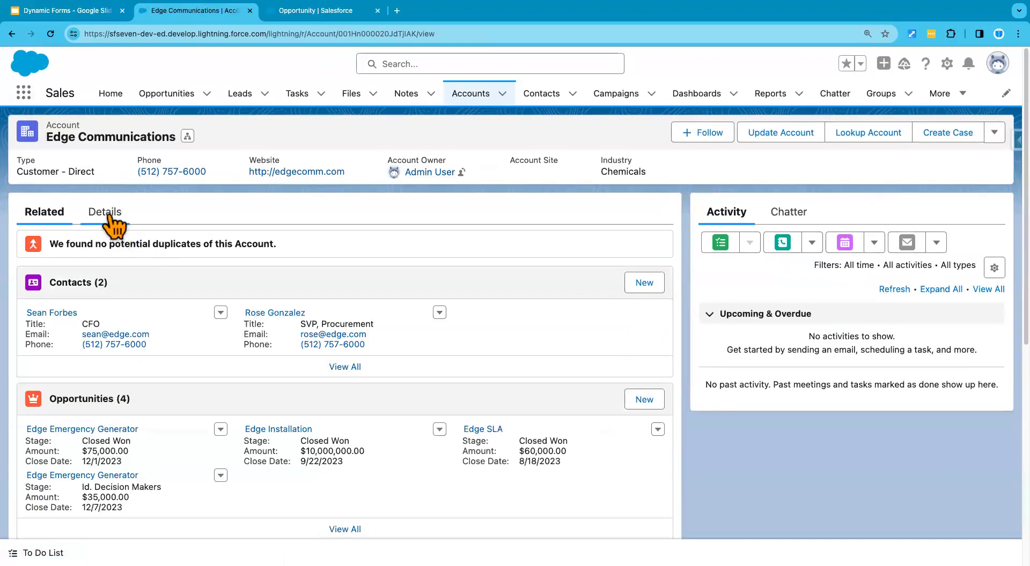
{"action": "left_click", "coordinate": [106, 214]}
{"action": "scroll", "coordinate": [307, 430], "scroll_direction": "down", "scroll_amount": 1}
{"action": "scroll", "coordinate": [309, 430], "scroll_direction": "down", "scroll_amount": 5}
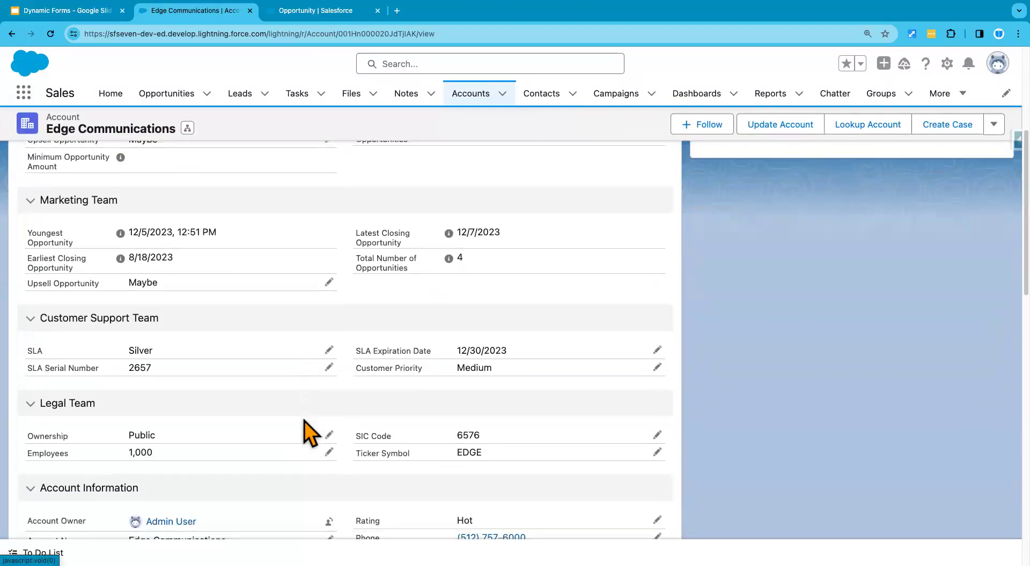
{"action": "scroll", "coordinate": [304, 421], "scroll_direction": "down", "scroll_amount": 7}
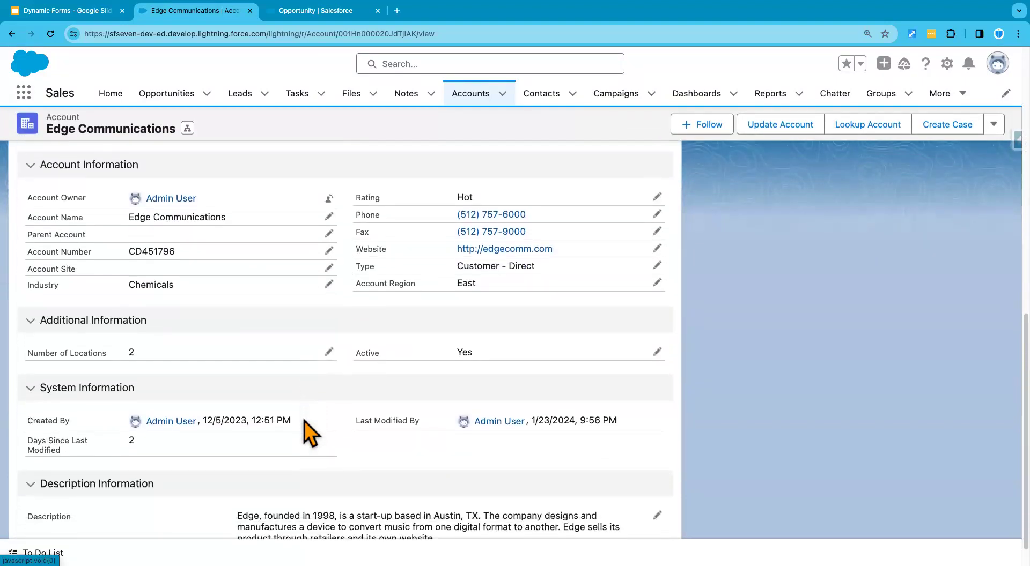
{"action": "scroll", "coordinate": [304, 421], "scroll_direction": "down", "scroll_amount": 1}
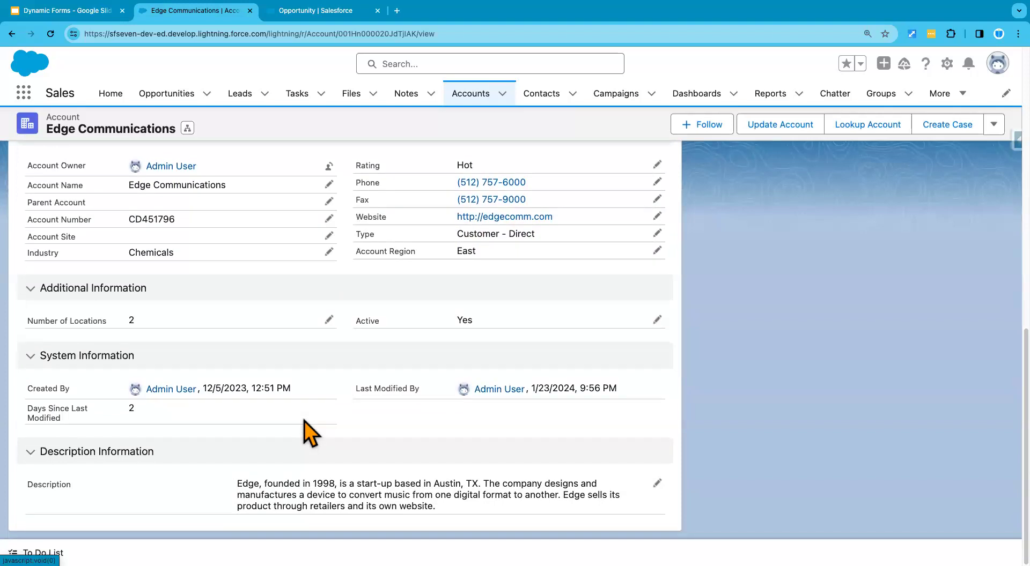
{"action": "scroll", "coordinate": [310, 434], "scroll_direction": "up", "scroll_amount": 13}
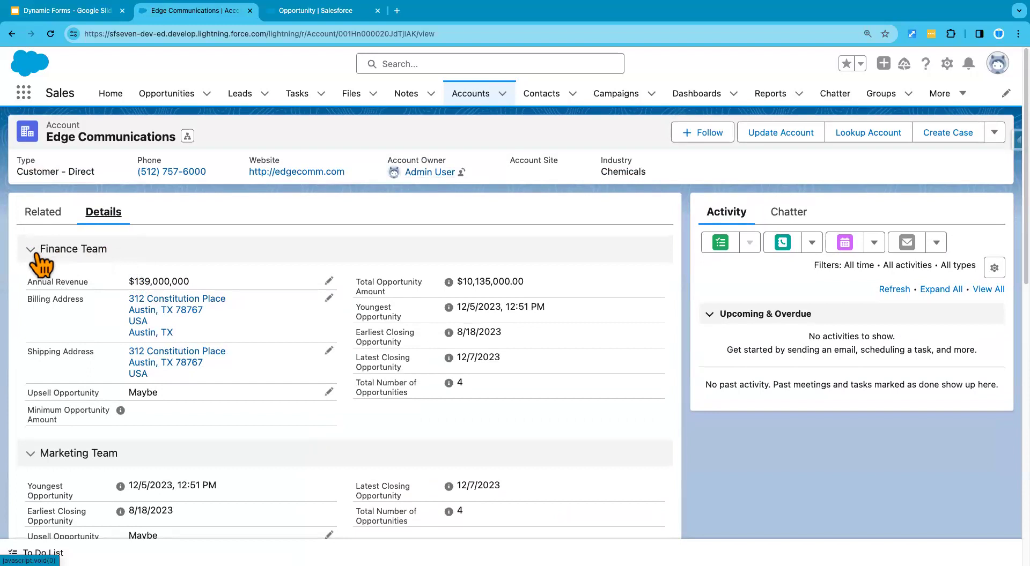
- Collapse the Finance Team, Marketing Team and Customer Support Team sections of the account details, and expand Finance Team again
{"action": "left_click", "coordinate": [33, 251]}
{"action": "left_click", "coordinate": [32, 287]}
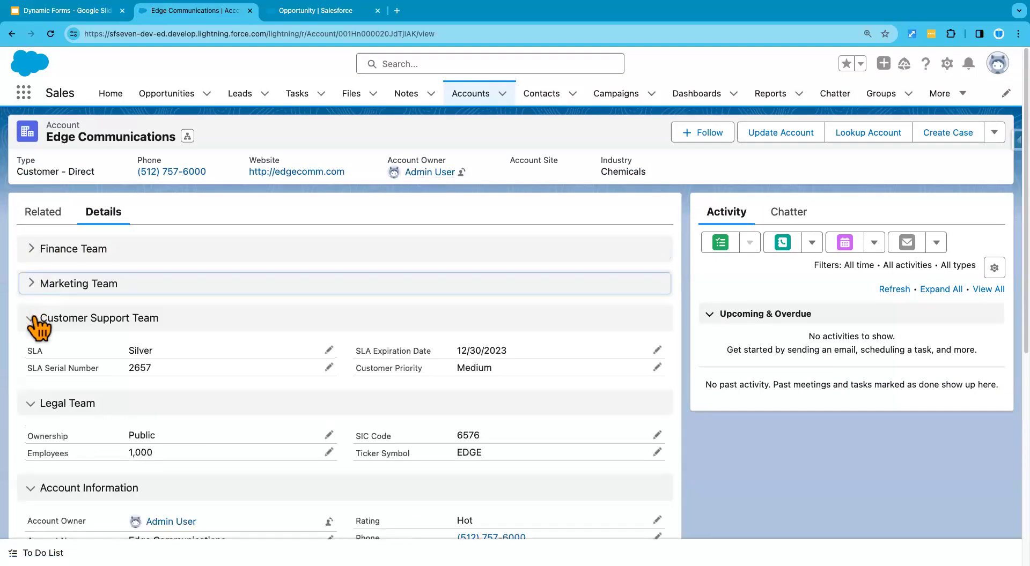
{"action": "left_click", "coordinate": [33, 318]}
{"action": "scroll", "coordinate": [96, 368], "scroll_direction": "down", "scroll_amount": 3}
{"action": "scroll", "coordinate": [95, 368], "scroll_direction": "up", "scroll_amount": 3}
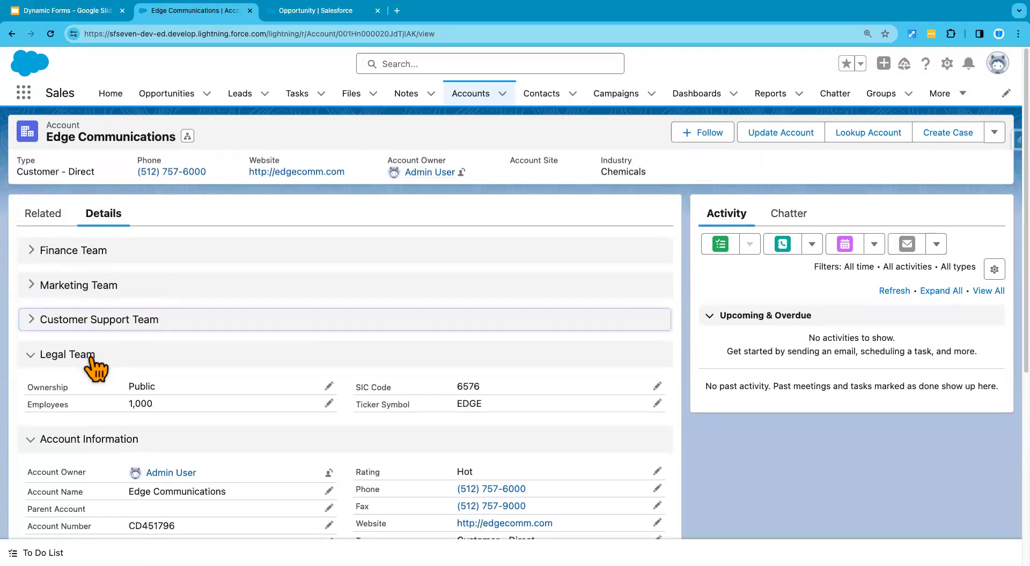
{"action": "left_click", "coordinate": [36, 255]}
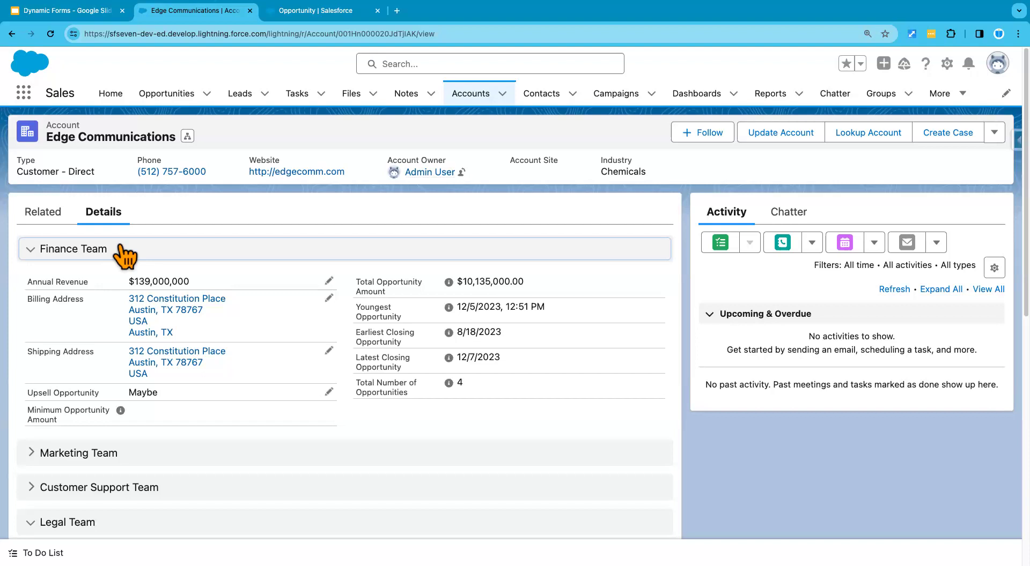
- Open the Account record page for editing from the account and select the Finance Team section among its details
{"action": "left_click", "coordinate": [946, 65]}
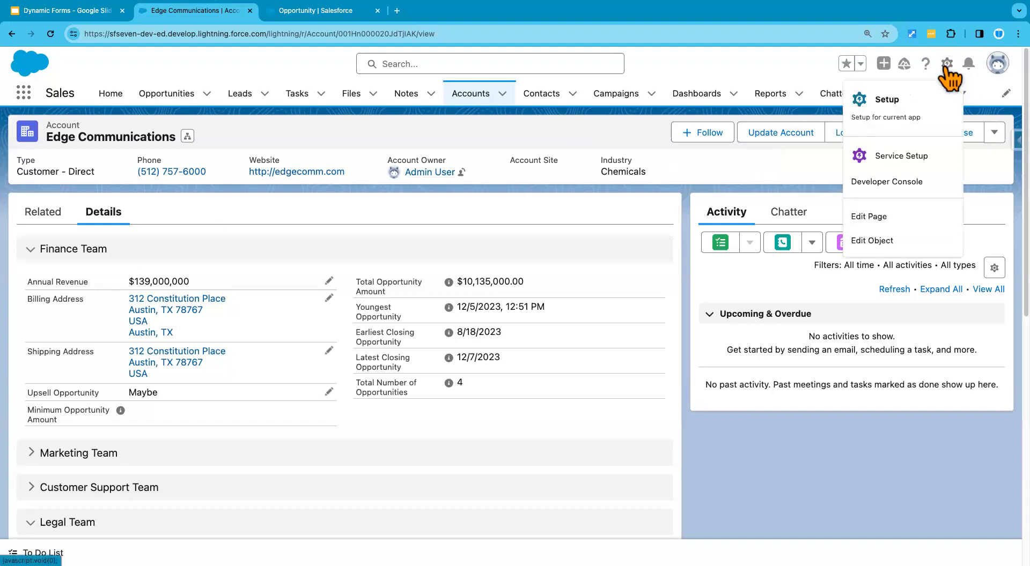
{"action": "left_click", "coordinate": [885, 219]}
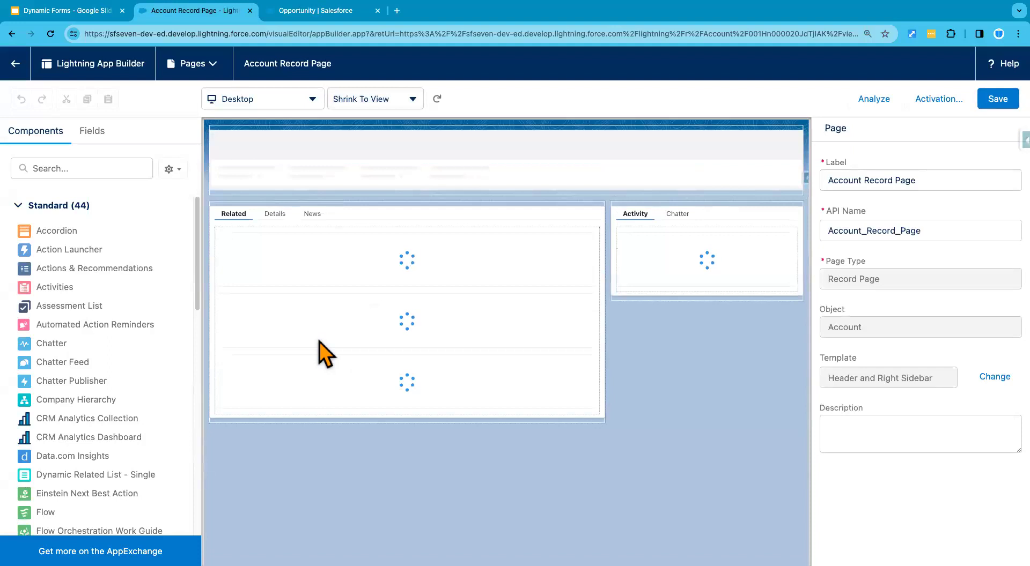
{"action": "left_click", "coordinate": [277, 207]}
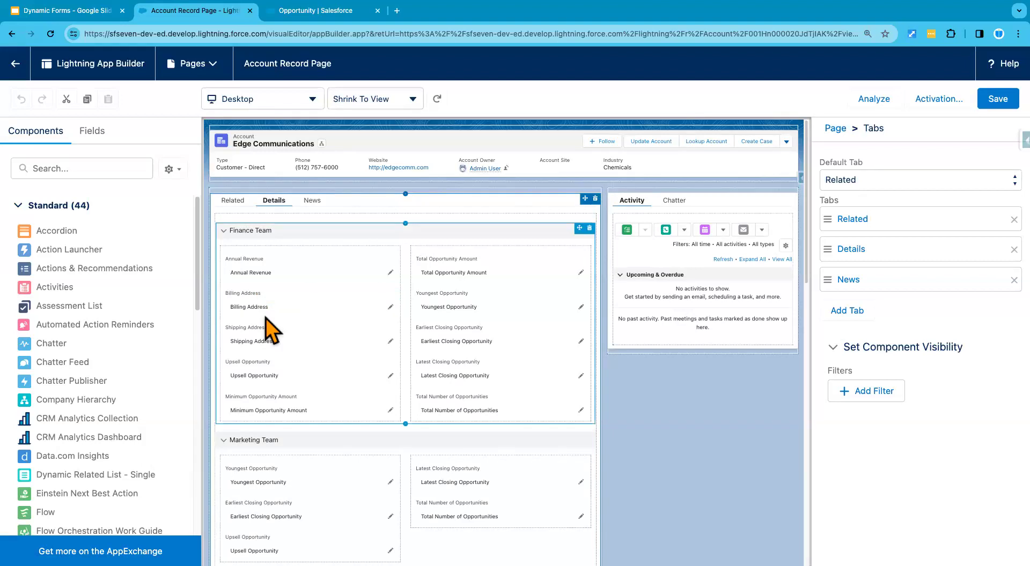
{"action": "left_click", "coordinate": [328, 241]}
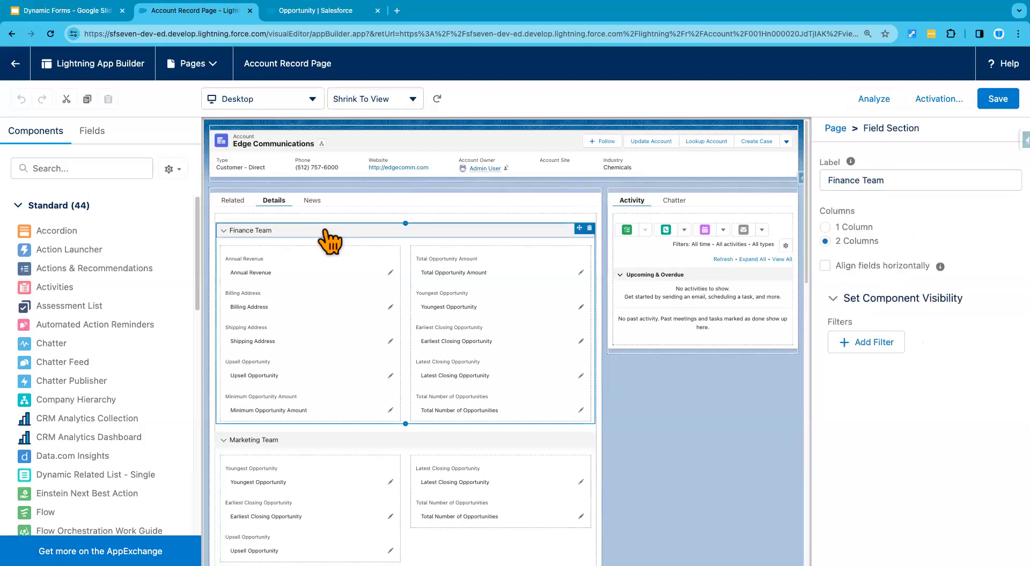
{"action": "left_click", "coordinate": [337, 240]}
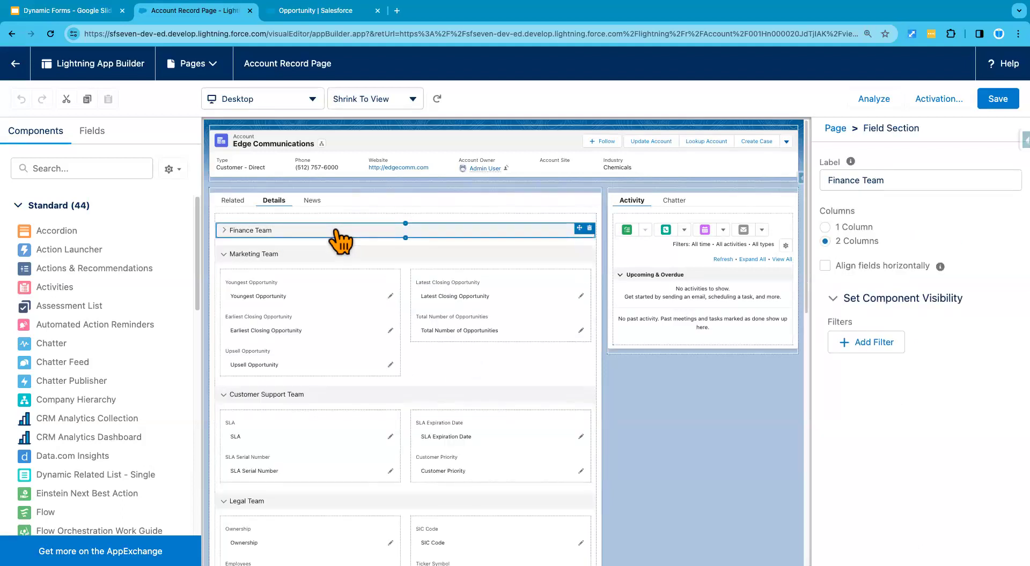
{"action": "left_click", "coordinate": [338, 240]}
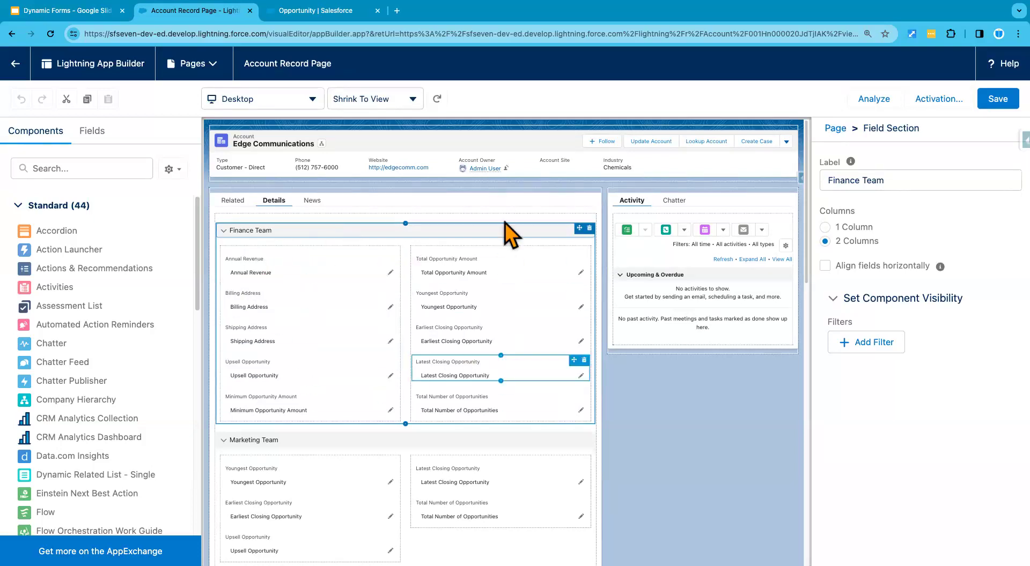
- Add an advanced component visibility filter to the Finance Team section, using the field User > Profile > Name
{"action": "left_click", "coordinate": [864, 348]}
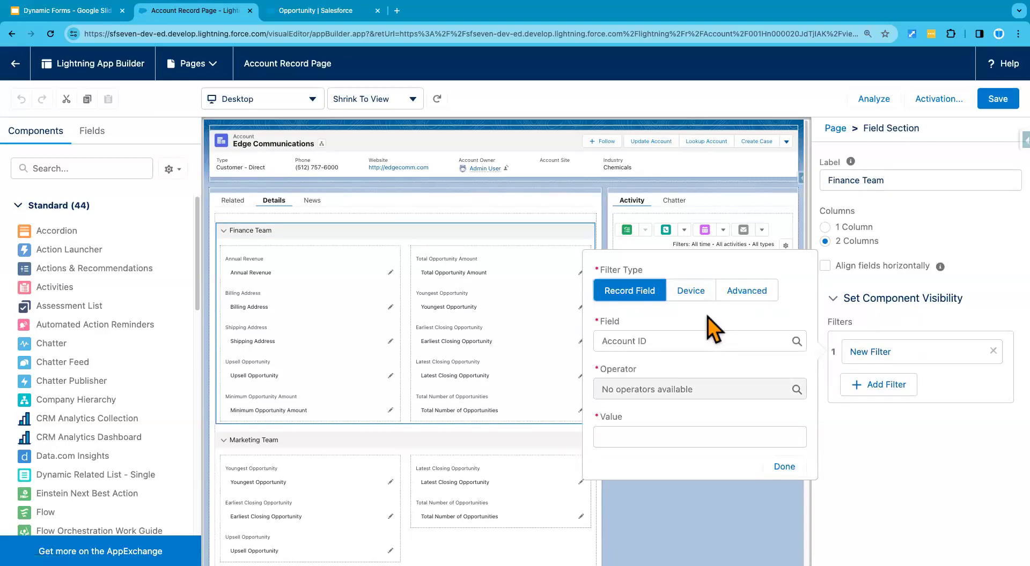
{"action": "left_click", "coordinate": [746, 292]}
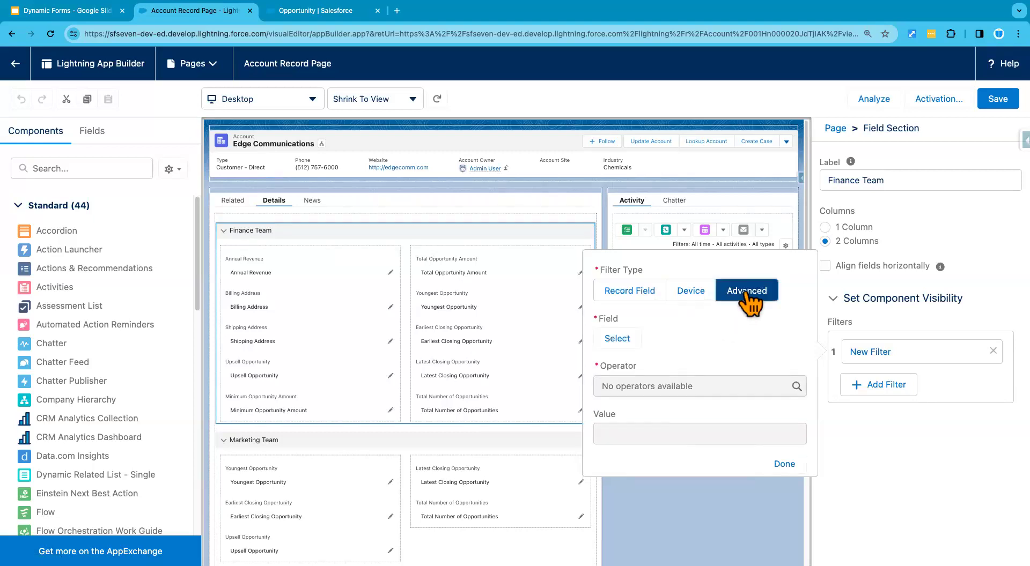
{"action": "left_click", "coordinate": [631, 342]}
{"action": "left_click", "coordinate": [377, 232]}
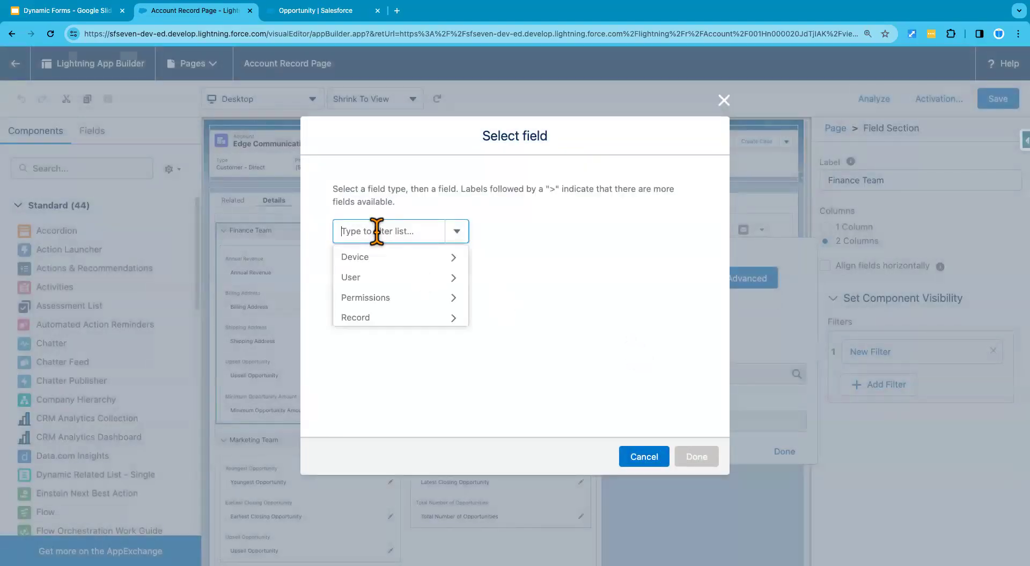
{"action": "left_click", "coordinate": [387, 279]}
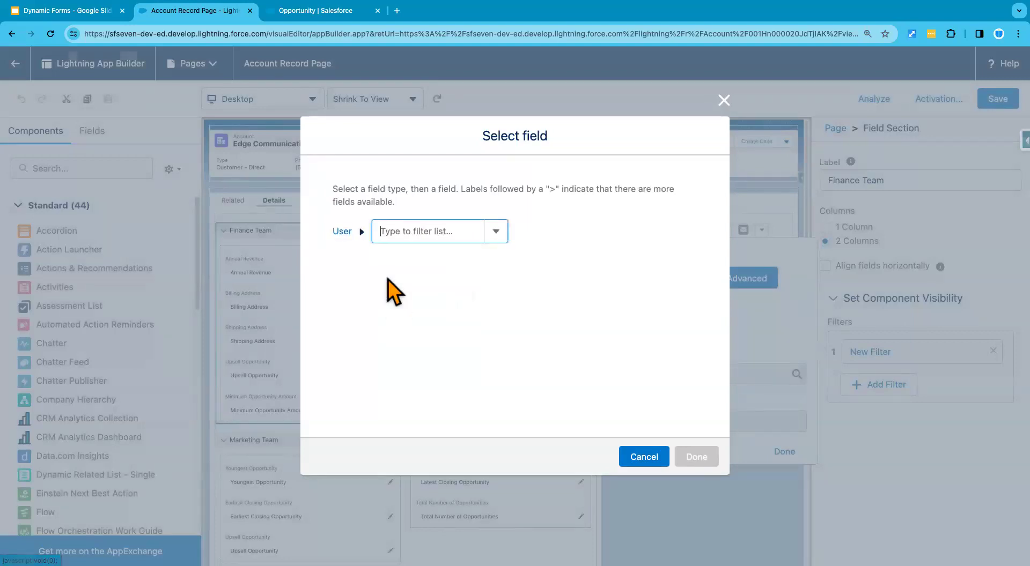
{"action": "left_click", "coordinate": [401, 231]}
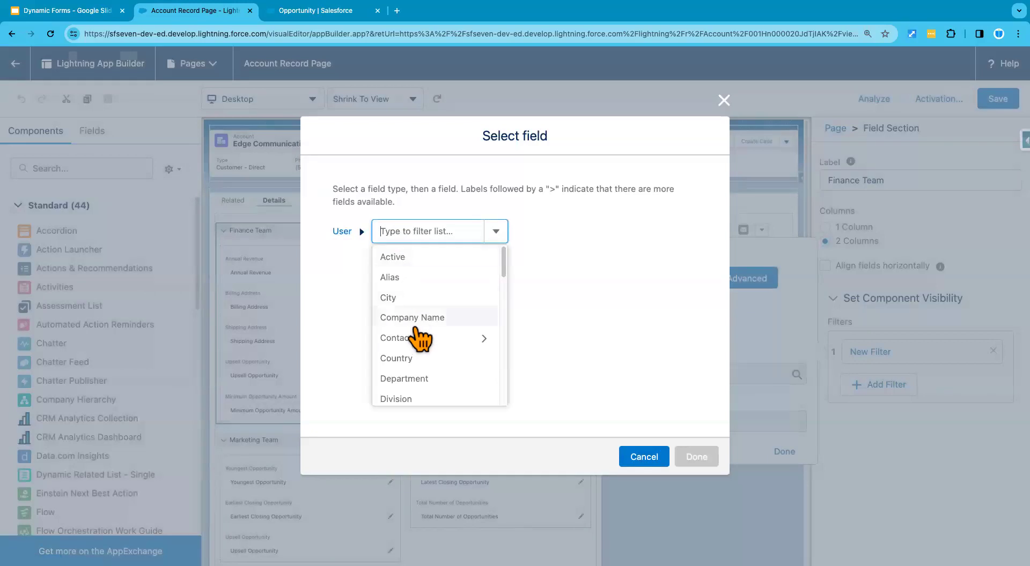
{"action": "scroll", "coordinate": [421, 348], "scroll_direction": "down", "scroll_amount": 3}
{"action": "scroll", "coordinate": [421, 351], "scroll_direction": "down", "scroll_amount": 5}
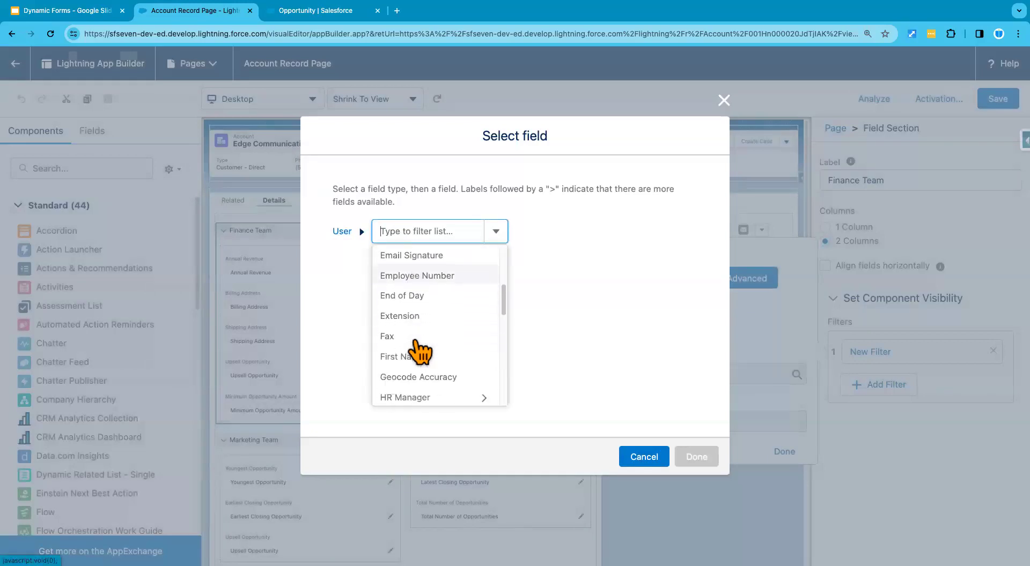
{"action": "scroll", "coordinate": [420, 351], "scroll_direction": "down", "scroll_amount": 5}
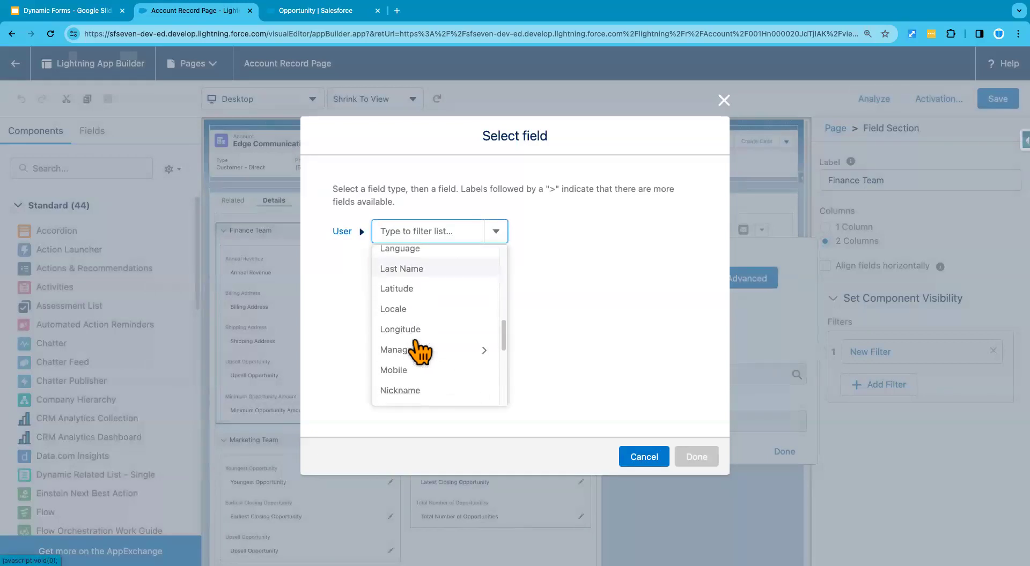
{"action": "scroll", "coordinate": [420, 351], "scroll_direction": "down", "scroll_amount": 1}
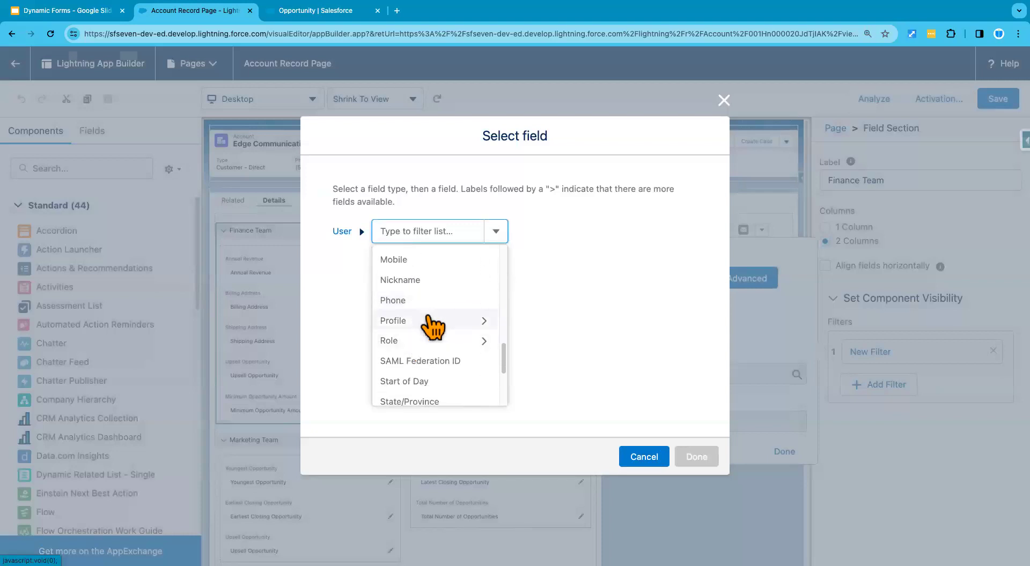
{"action": "left_click", "coordinate": [430, 322]}
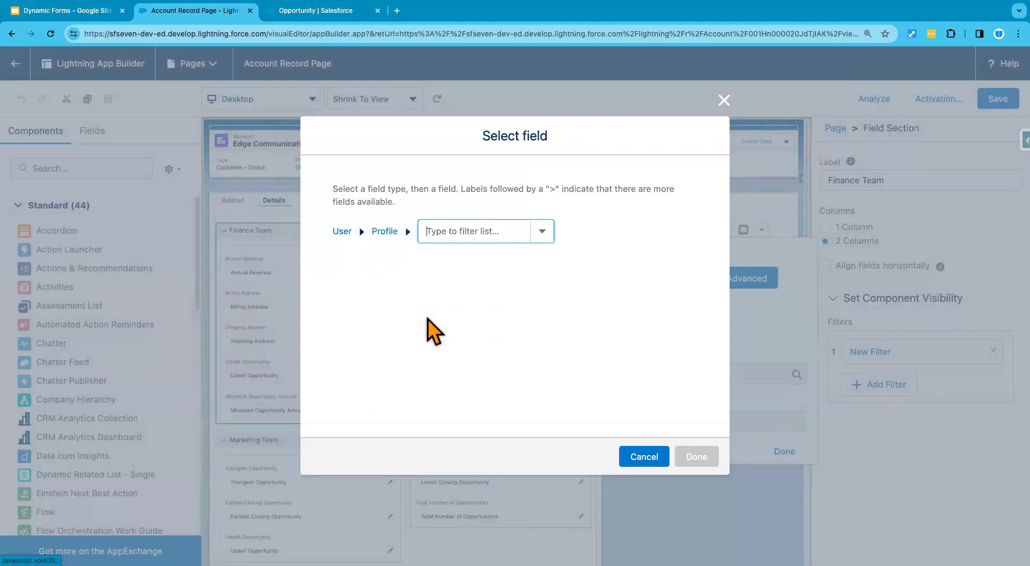
{"action": "left_click", "coordinate": [468, 231]}
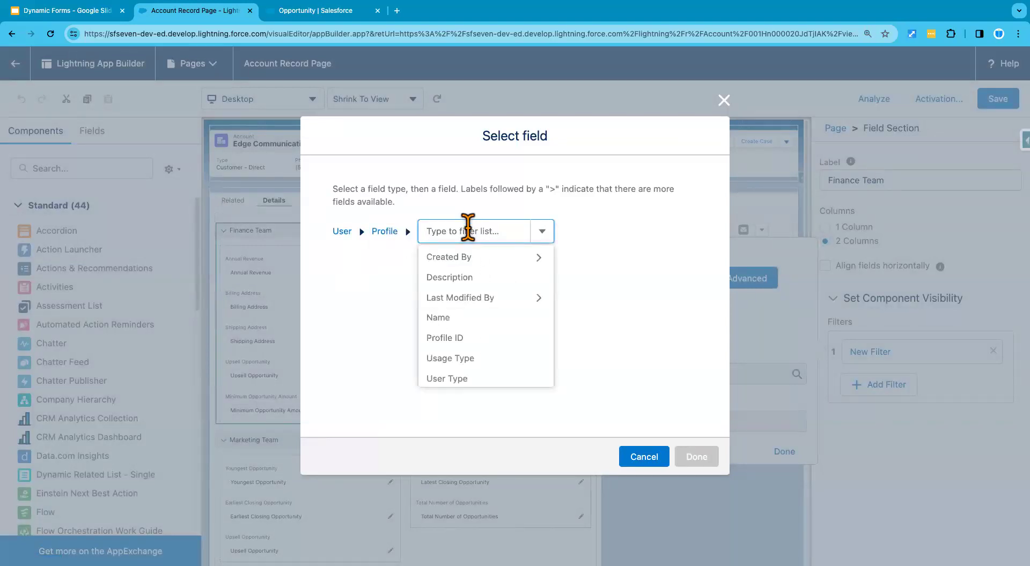
{"action": "left_click", "coordinate": [466, 322]}
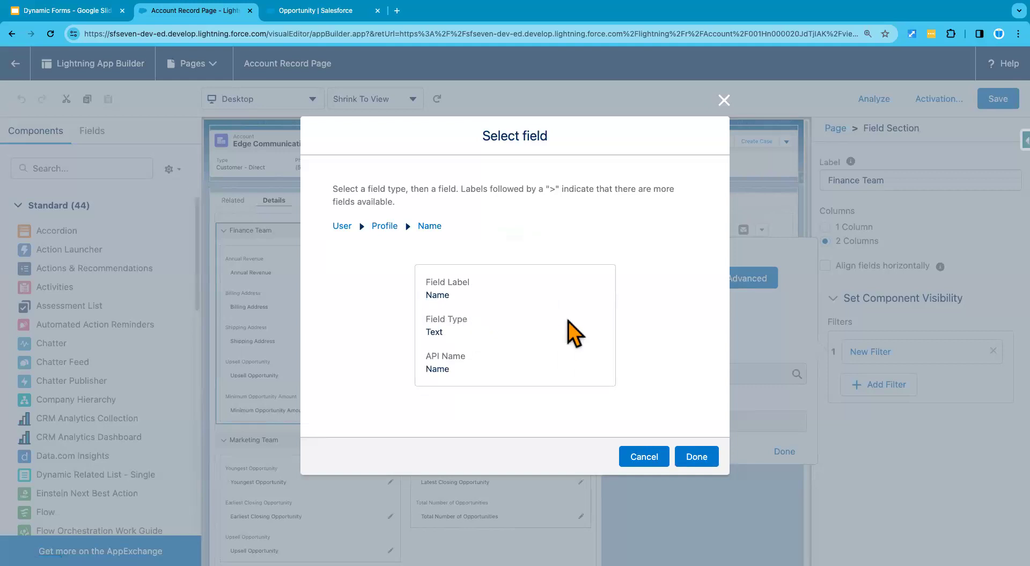
{"action": "left_click", "coordinate": [692, 456]}
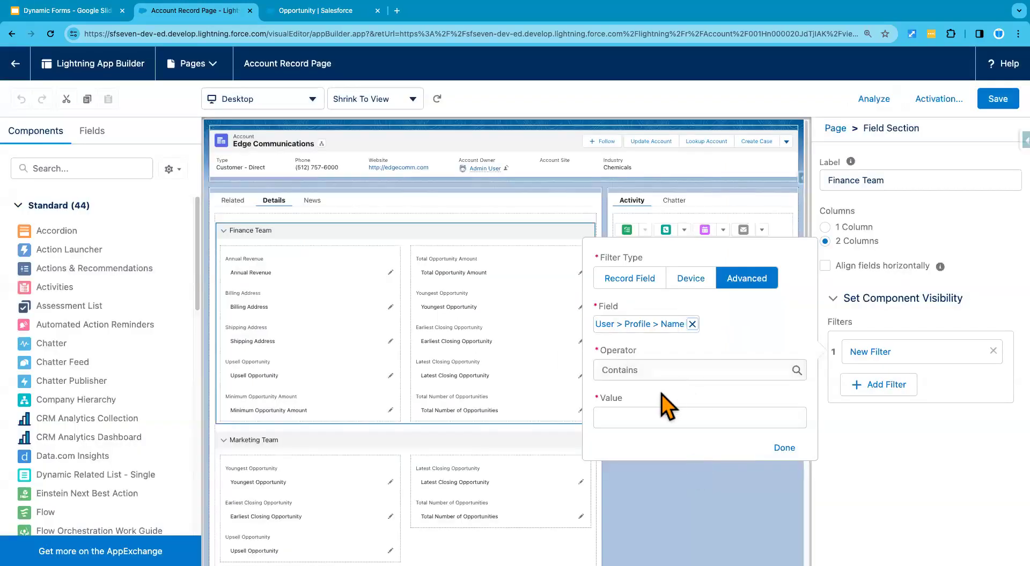
- Set the Finance Team visibility filter's operator to Equal and its value to Finance Team, and save the page
{"action": "left_click", "coordinate": [647, 370]}
{"action": "double_click", "coordinate": [647, 370]}
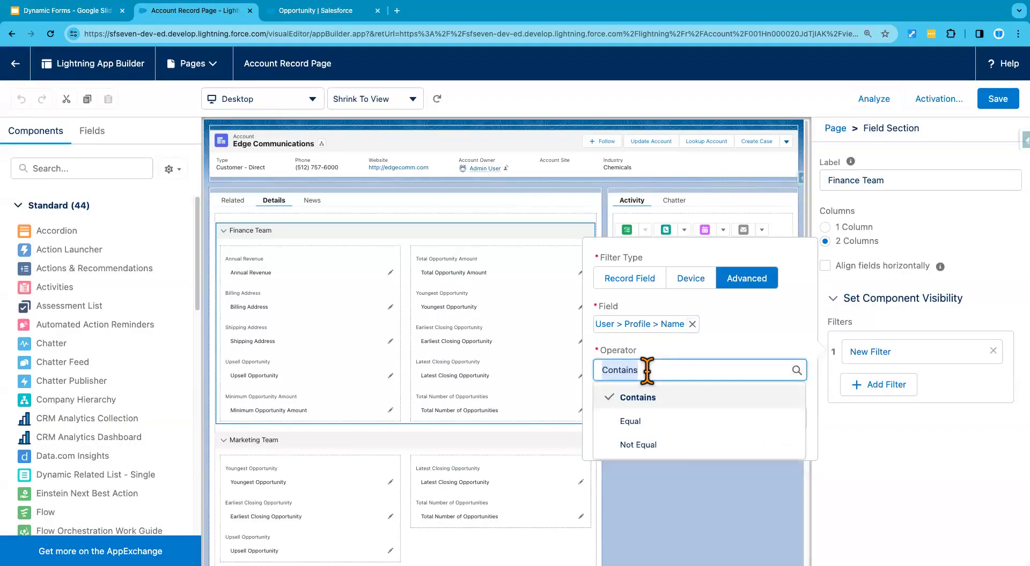
{"action": "left_click", "coordinate": [650, 421]}
{"action": "left_click", "coordinate": [647, 418]}
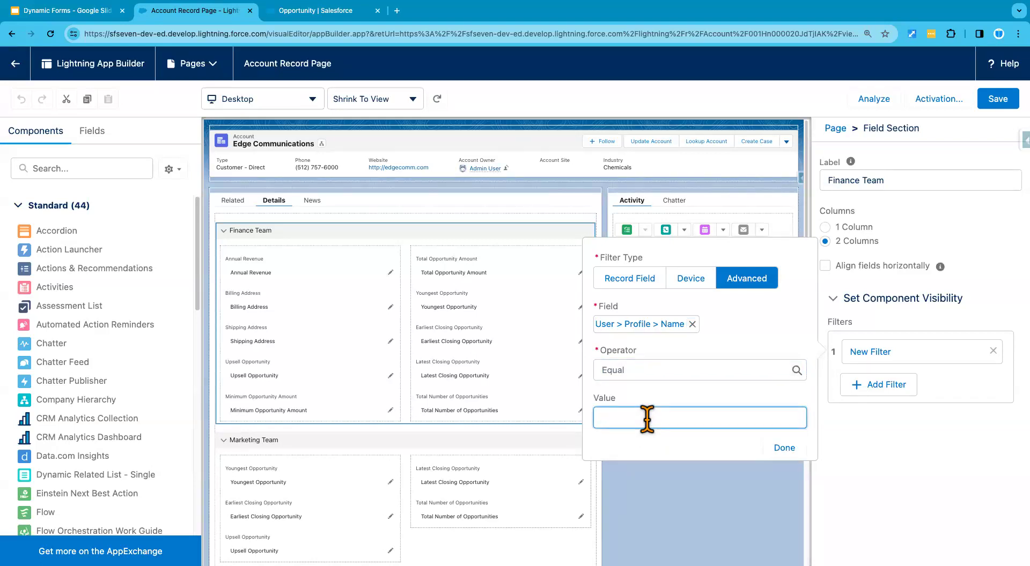
{"action": "type", "text": "F"}
{"action": "left_click", "coordinate": [658, 445]}
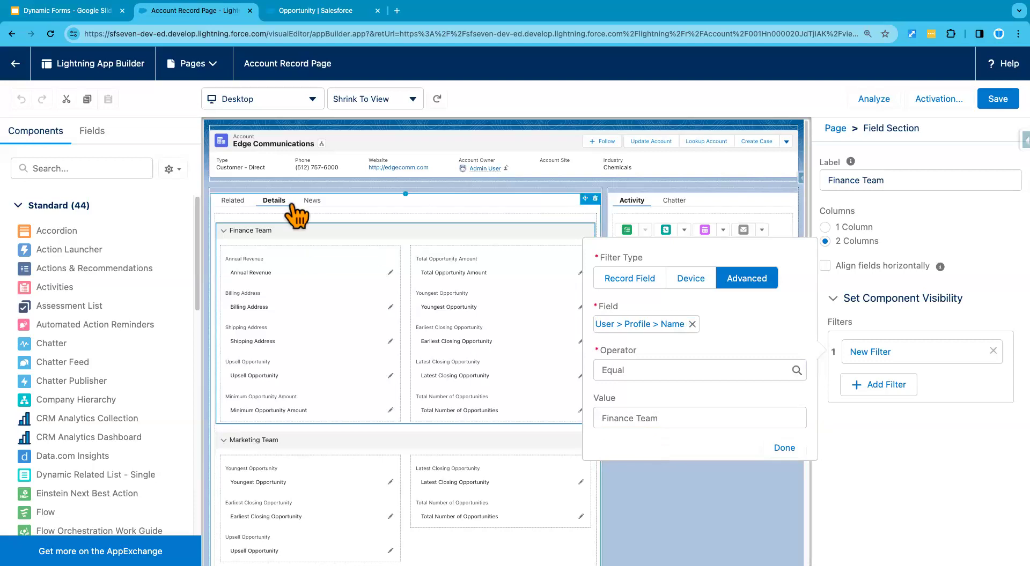
{"action": "left_click", "coordinate": [784, 449]}
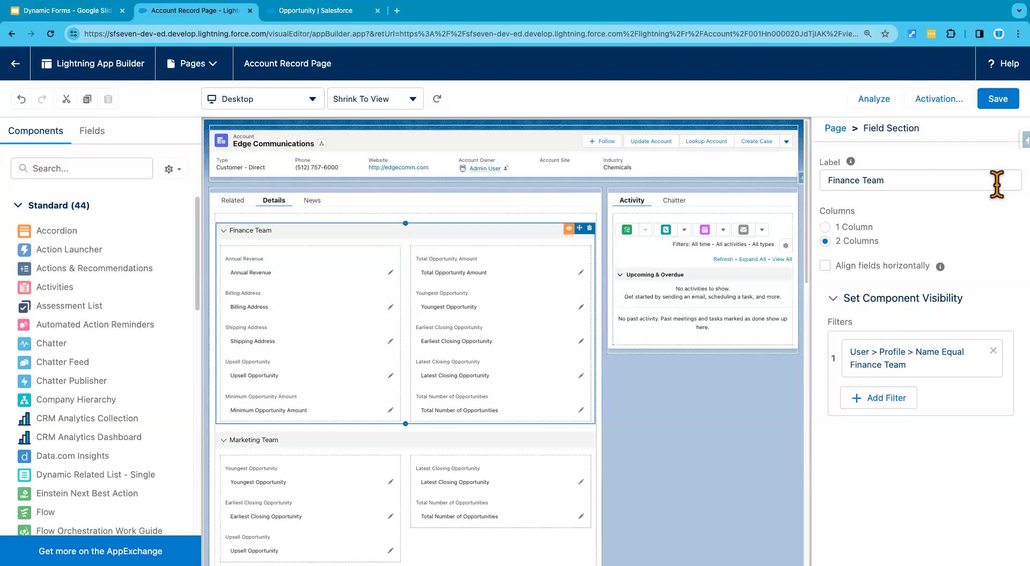
{"action": "left_click", "coordinate": [997, 102]}
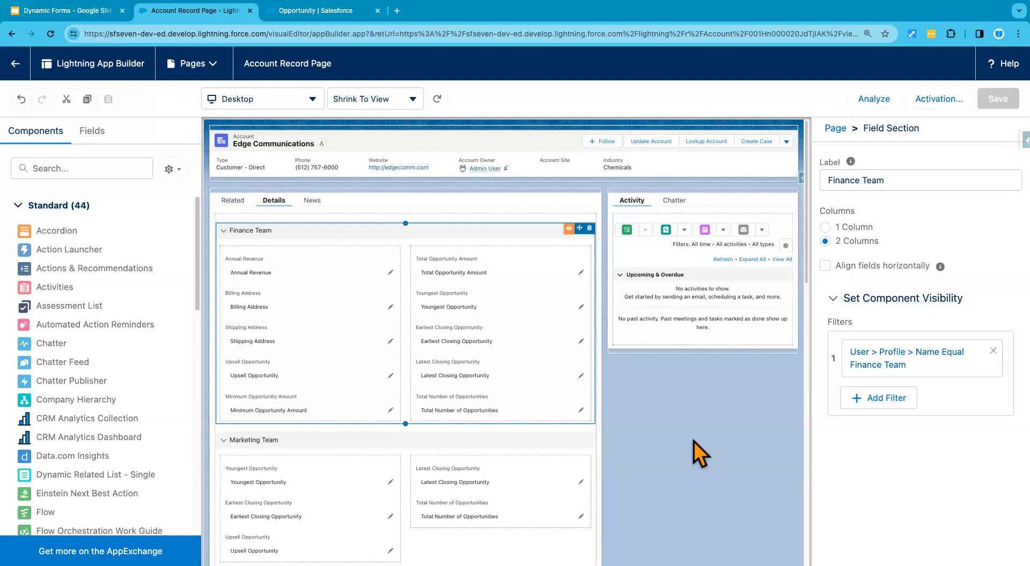
- Select the Marketing Team section and start a new component visibility filter of type Advanced for it
{"action": "scroll", "coordinate": [409, 467], "scroll_direction": "down", "scroll_amount": 3}
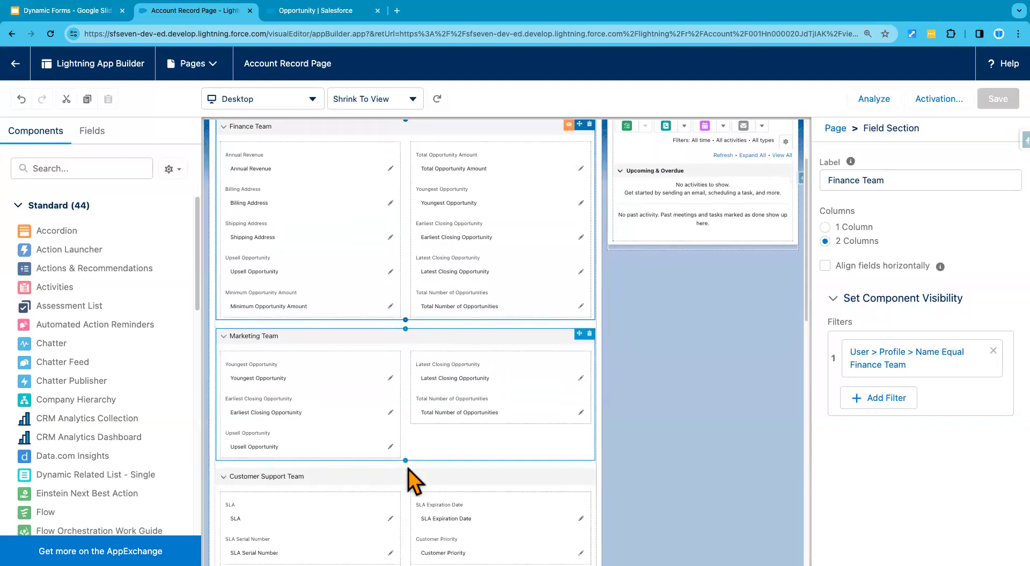
{"action": "left_click", "coordinate": [453, 337]}
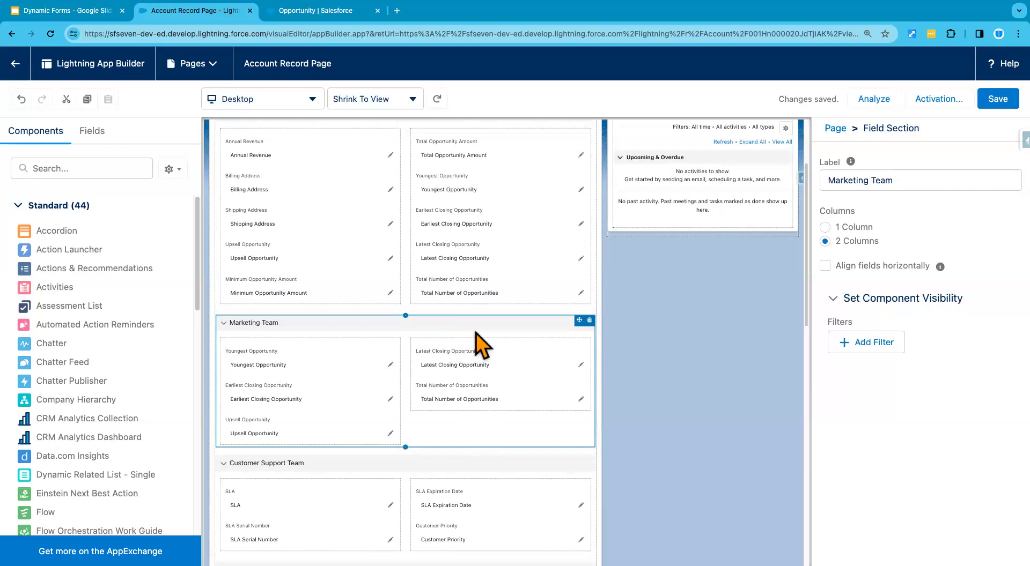
{"action": "left_click", "coordinate": [858, 344]}
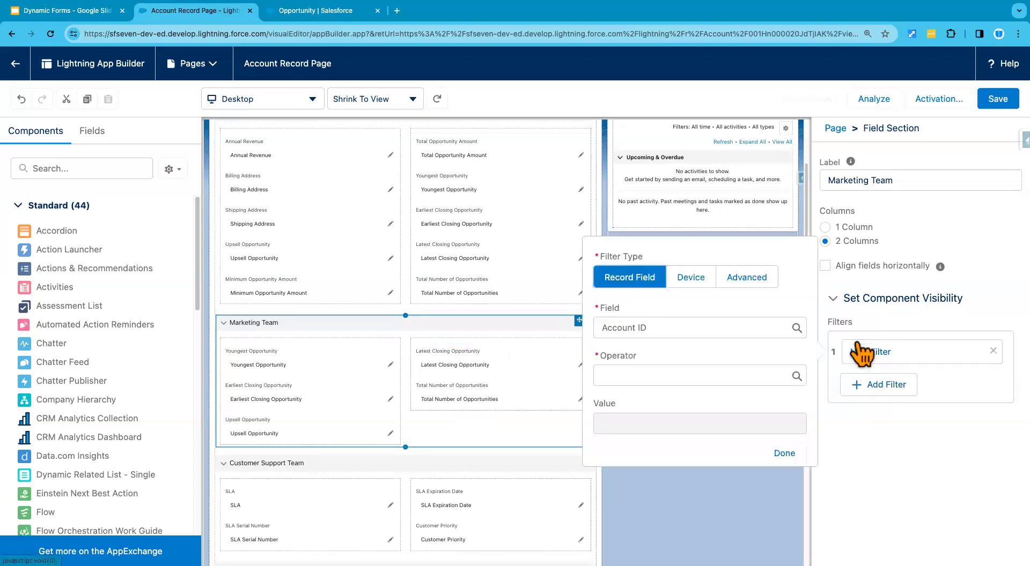
{"action": "left_click", "coordinate": [740, 277]}
{"action": "left_click", "coordinate": [628, 325]}
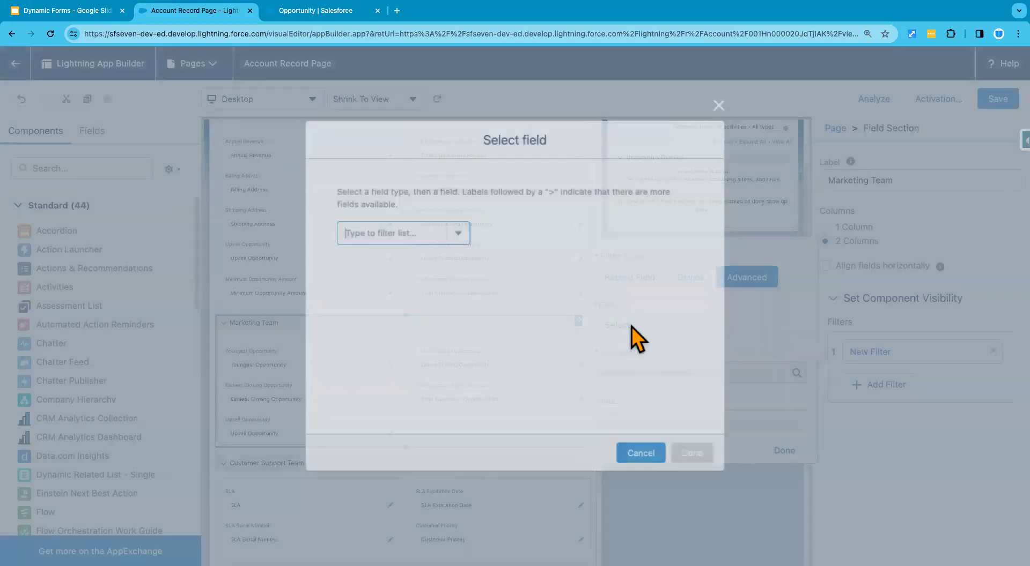
- Choose User > Profile > Name as the field of the Marketing Team visibility filter
{"action": "left_click", "coordinate": [402, 231]}
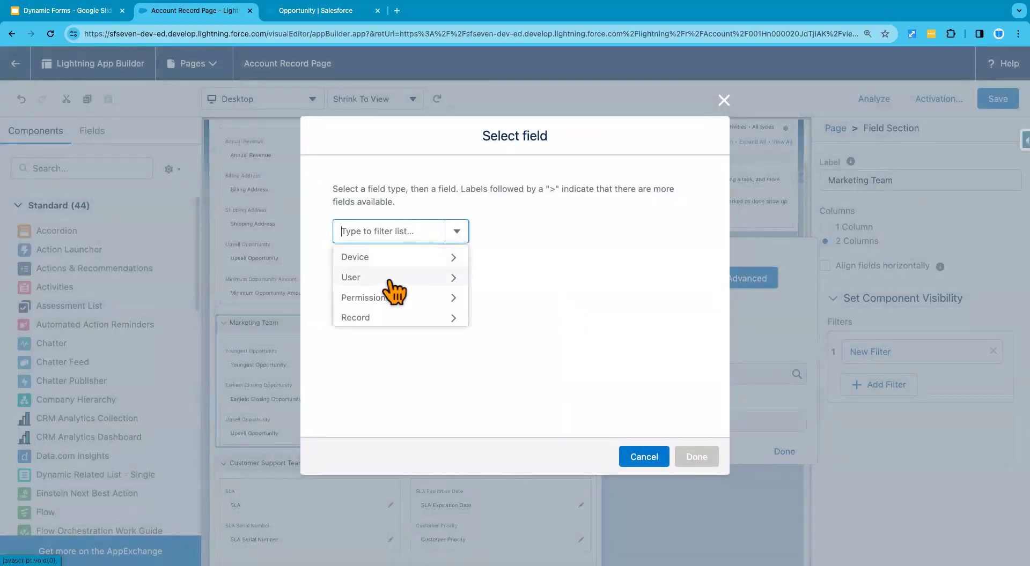
{"action": "left_click", "coordinate": [388, 279]}
{"action": "left_click", "coordinate": [423, 233]}
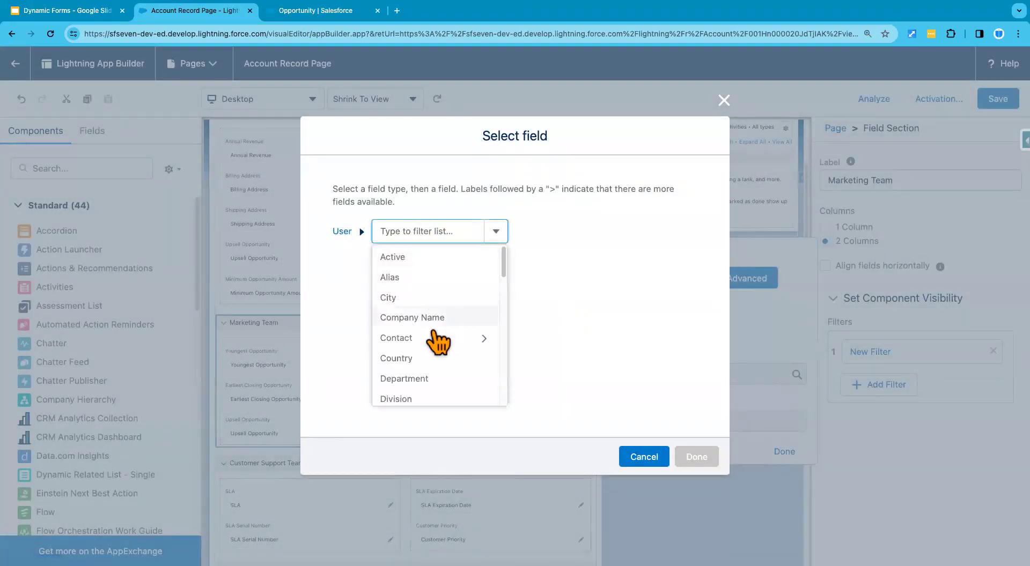
{"action": "scroll", "coordinate": [435, 338], "scroll_direction": "down", "scroll_amount": 3}
{"action": "scroll", "coordinate": [439, 342], "scroll_direction": "down", "scroll_amount": 3}
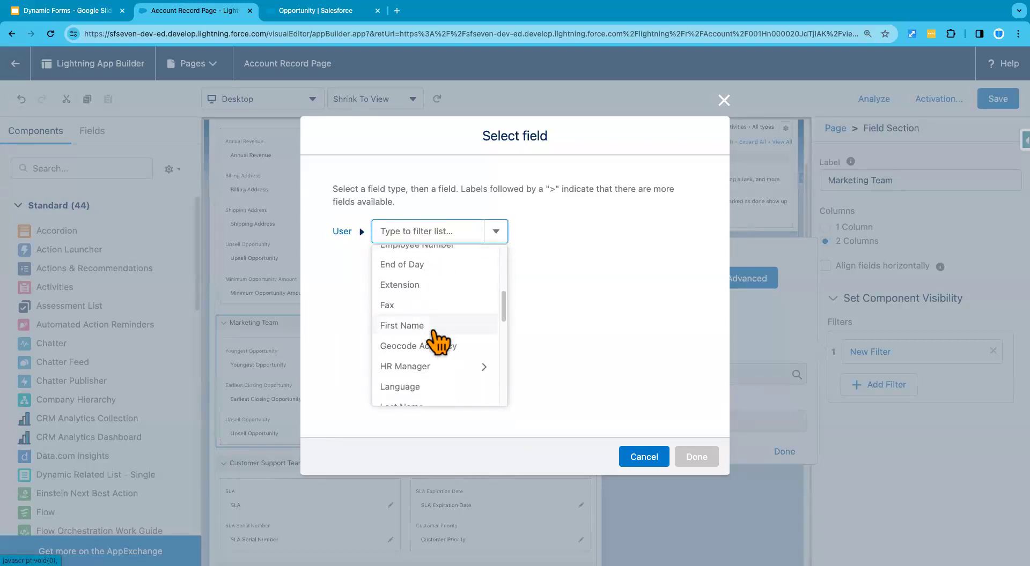
{"action": "scroll", "coordinate": [439, 341], "scroll_direction": "down", "scroll_amount": 4}
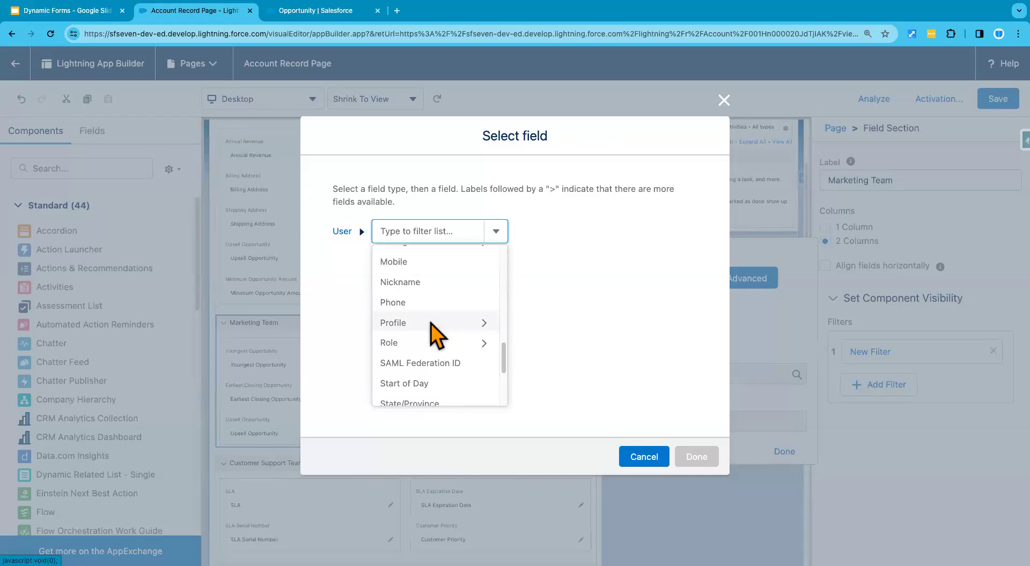
{"action": "left_click", "coordinate": [430, 324]}
{"action": "left_click", "coordinate": [455, 231]}
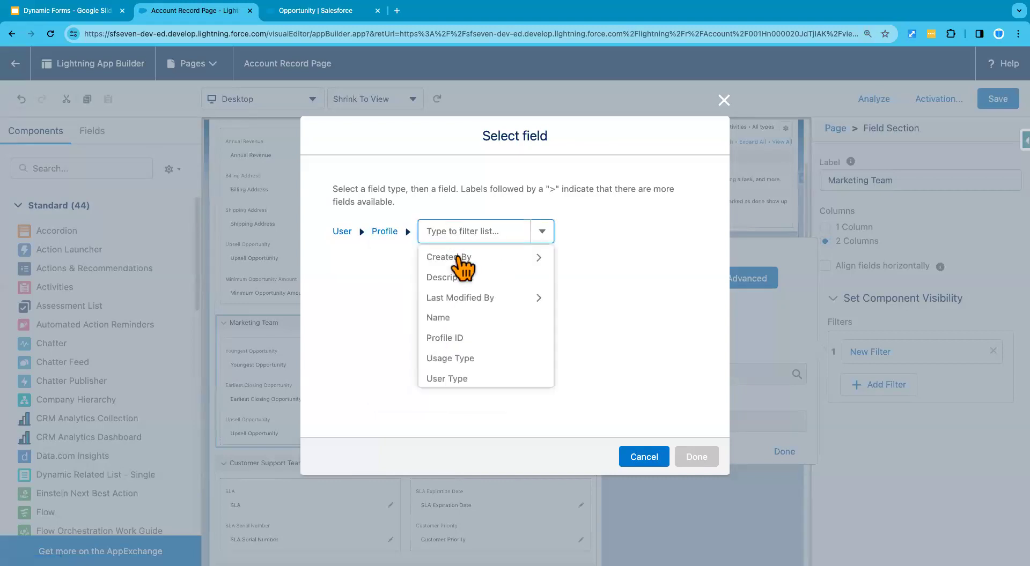
{"action": "left_click", "coordinate": [446, 318]}
{"action": "left_click", "coordinate": [703, 455]}
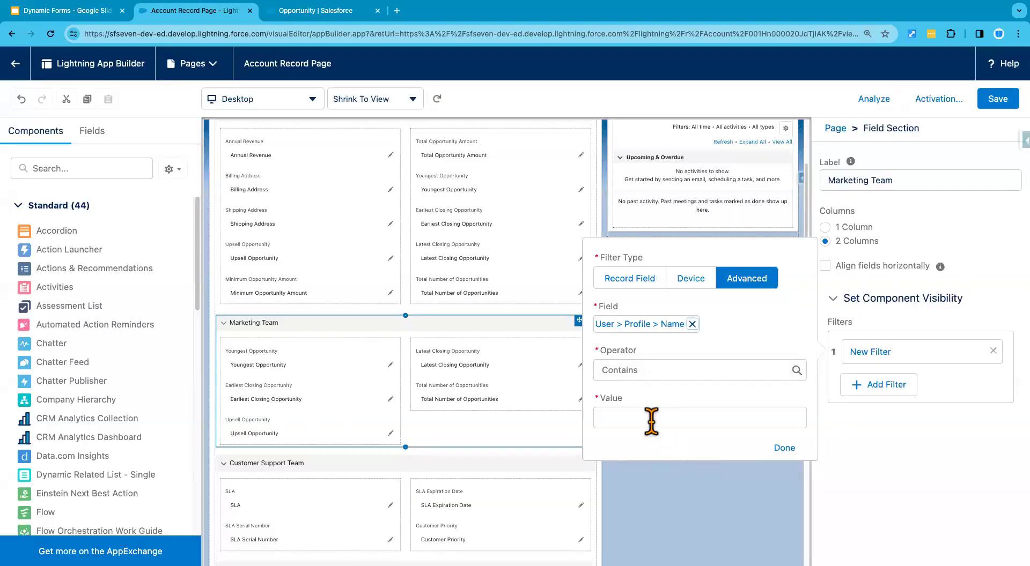
- Set the Marketing Team filter's operator to Equal and enter Marketing Team as its value
{"action": "left_click", "coordinate": [649, 370]}
{"action": "left_click", "coordinate": [639, 420]}
{"action": "left_click", "coordinate": [636, 420]}
{"action": "type", "text": "Marketing Team"}
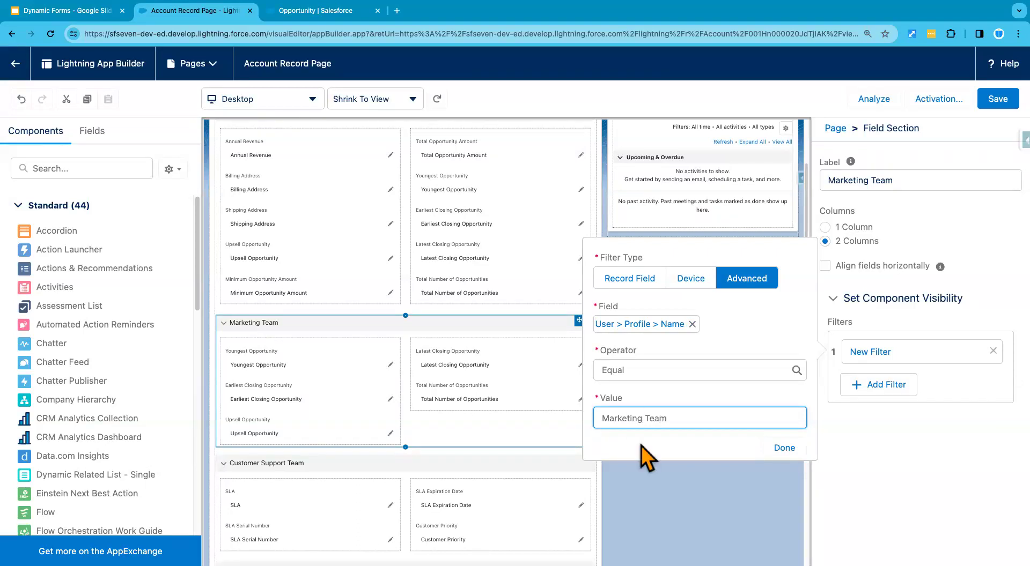
- Try the value Marketing Team USA with the operator Contains in the Marketing Team visibility filter
{"action": "left_click", "coordinate": [637, 370]}
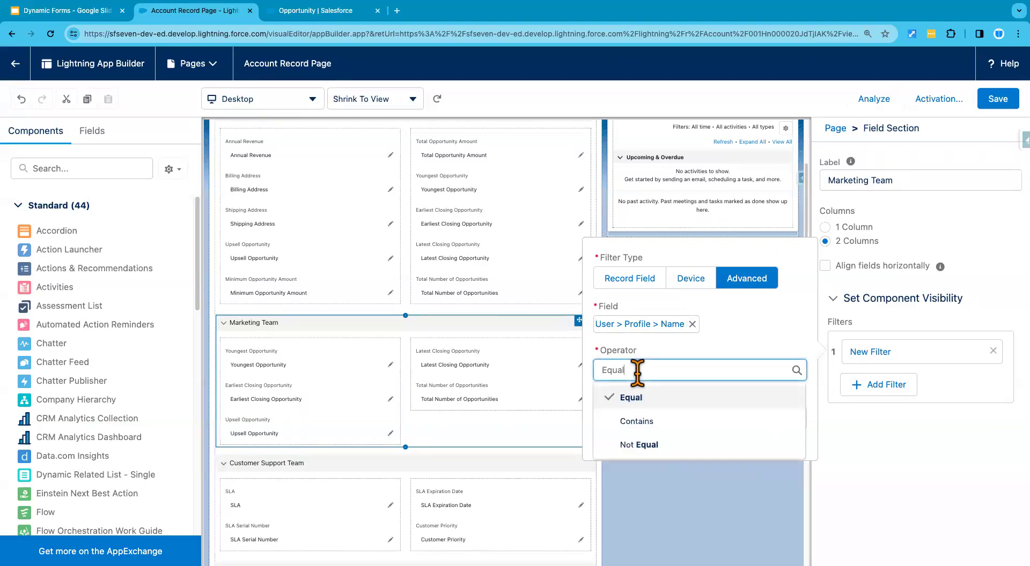
{"action": "left_click", "coordinate": [695, 355]}
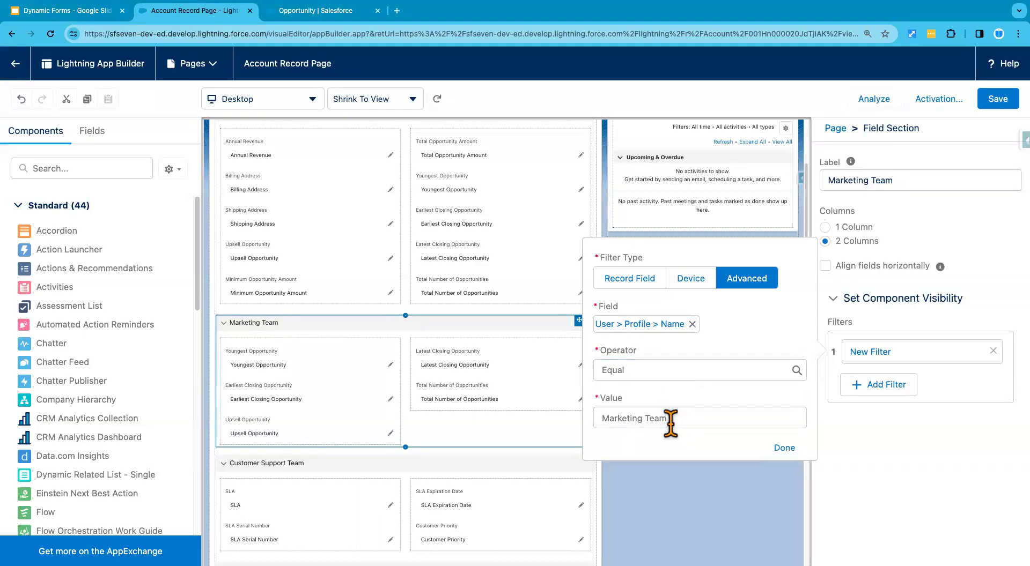
{"action": "left_click_drag", "start_coordinate": [667, 418], "coordinate": [602, 418]}
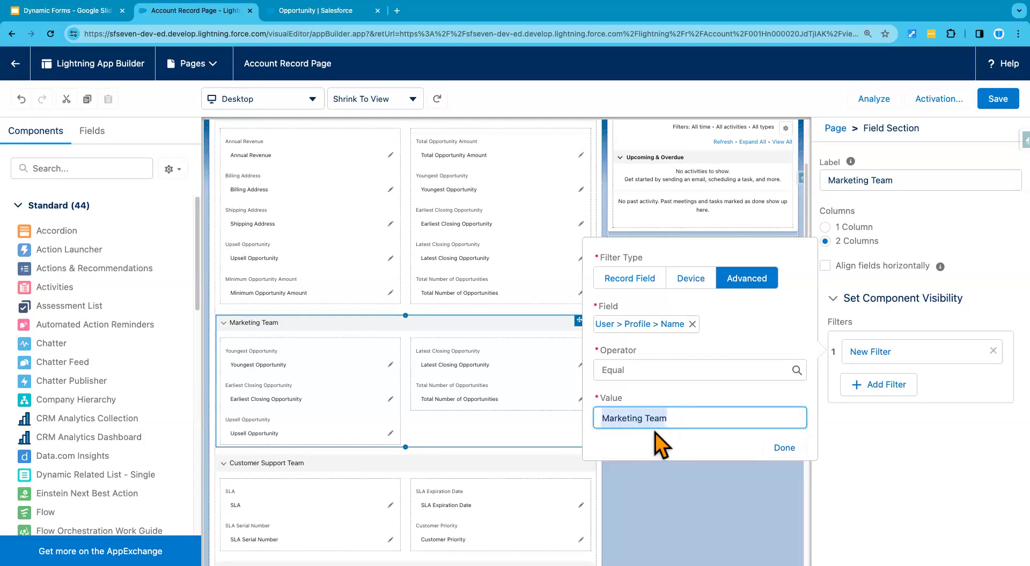
{"action": "left_click", "coordinate": [667, 418]}
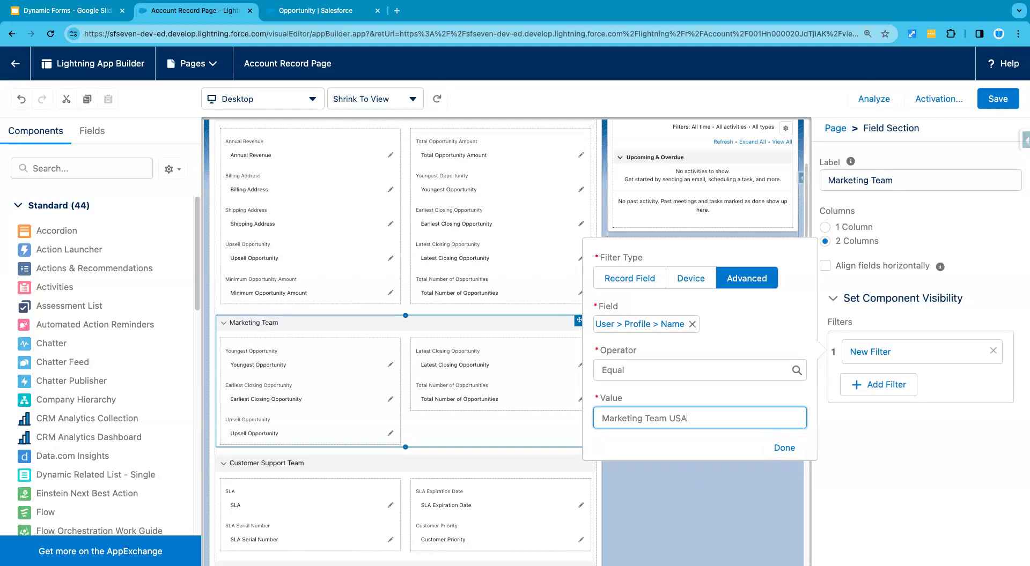
{"action": "left_click", "coordinate": [647, 369]}
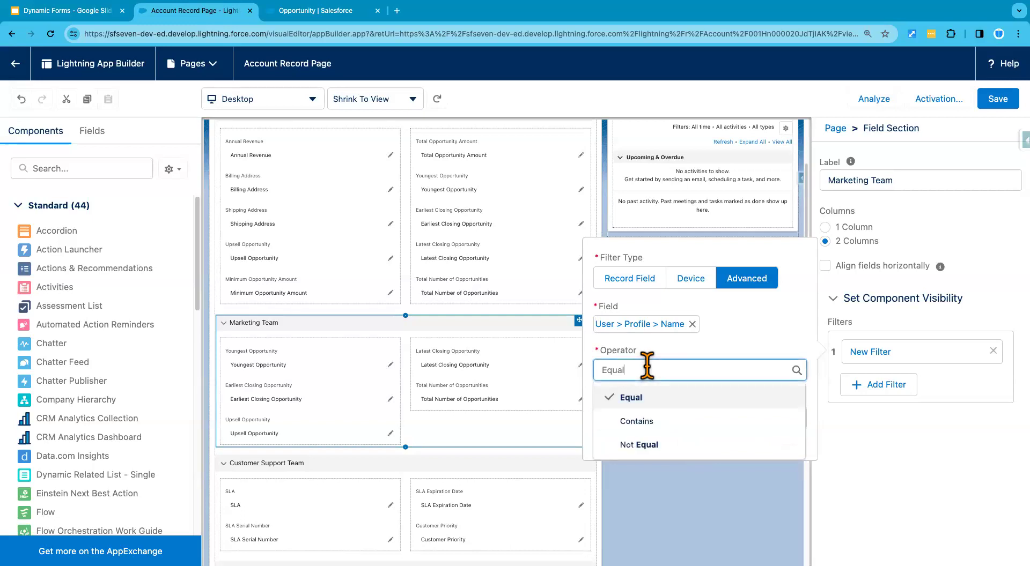
{"action": "left_click", "coordinate": [656, 421]}
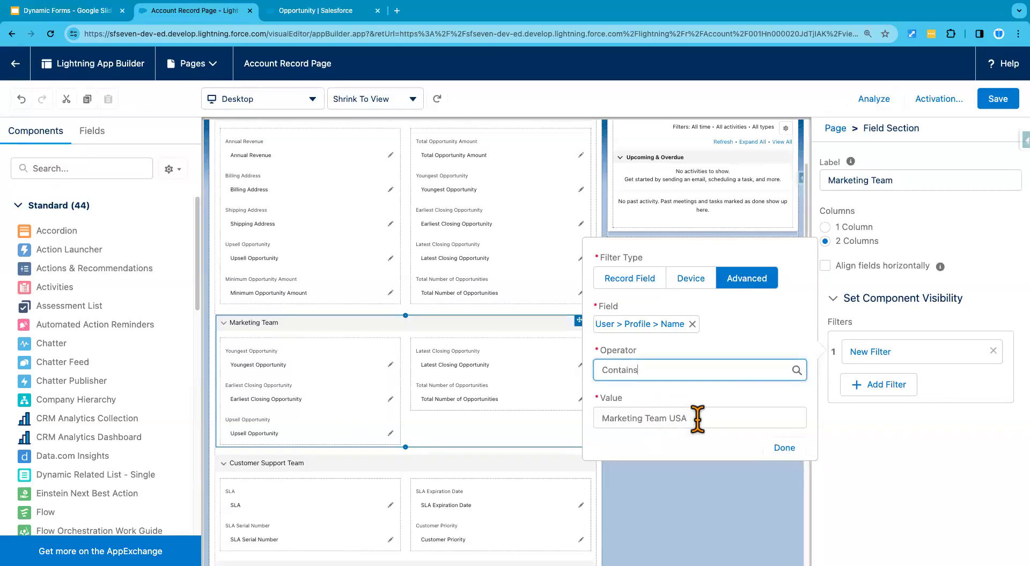
{"action": "left_click_drag", "start_coordinate": [697, 418], "coordinate": [594, 421]}
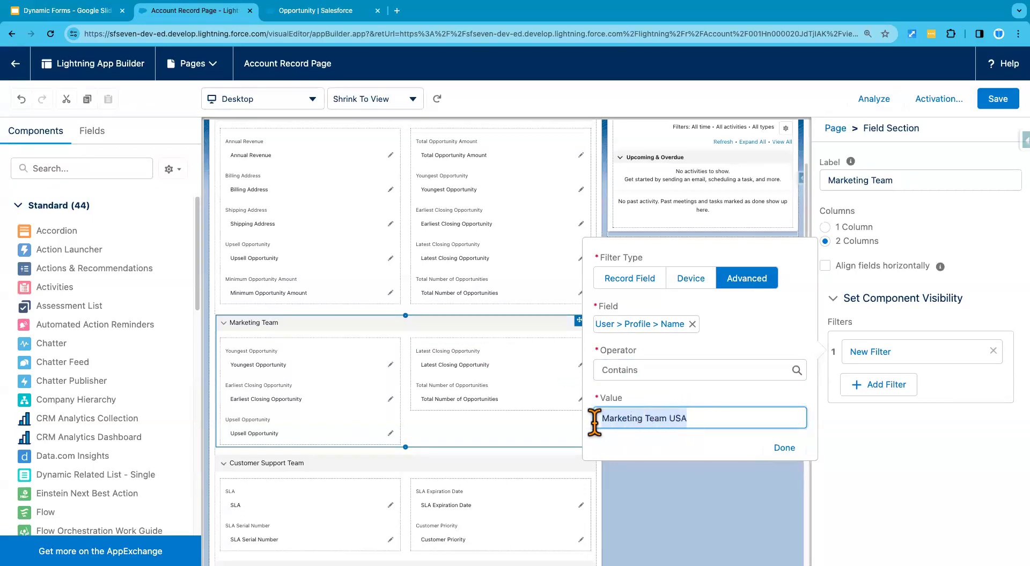
{"action": "left_click", "coordinate": [626, 443]}
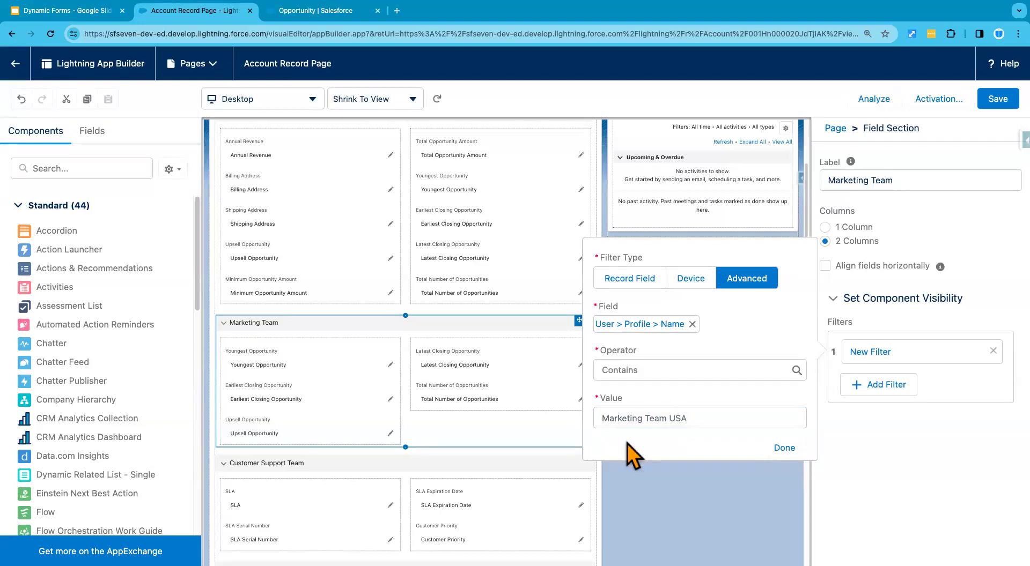
- Return the filter's operator to Equal, shorten its value to Marketing Team, and finish the filter
{"action": "left_click", "coordinate": [653, 370]}
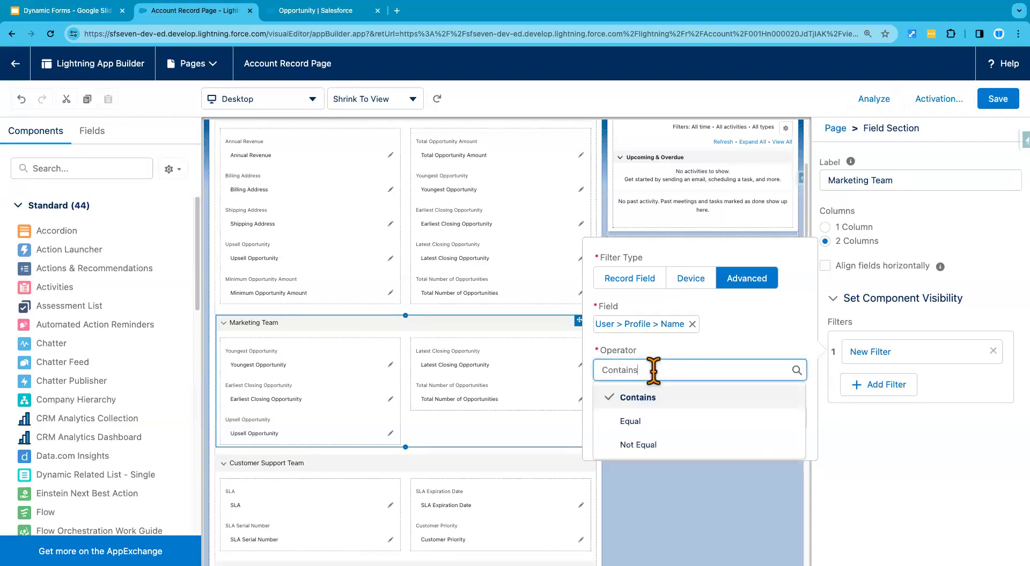
{"action": "left_click", "coordinate": [636, 423]}
{"action": "left_click", "coordinate": [698, 419]}
{"action": "key", "text": "BackSpace"}
{"action": "key", "text": "BackSpace"}
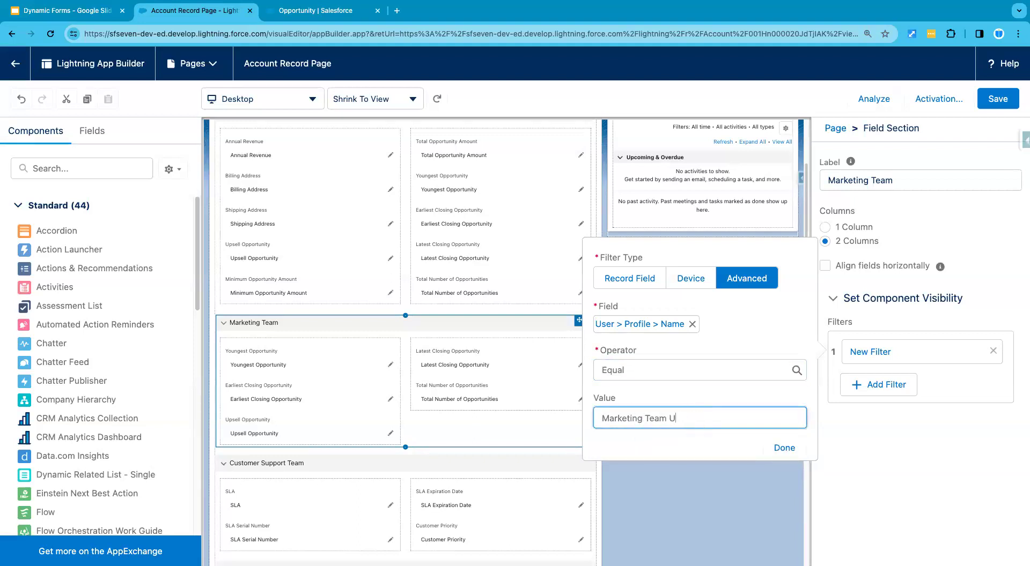
{"action": "left_click", "coordinate": [687, 446]}
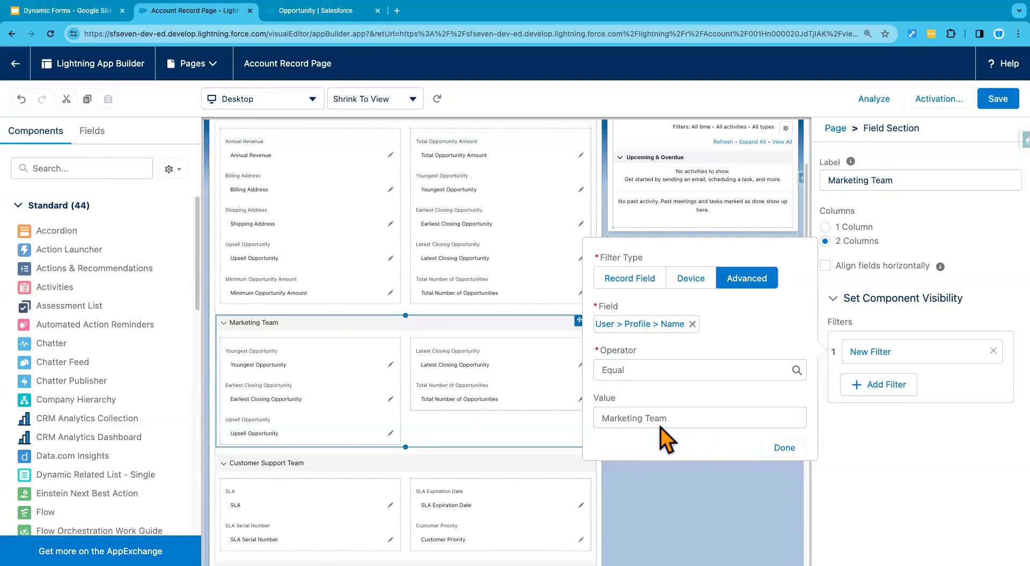
{"action": "left_click", "coordinate": [782, 448]}
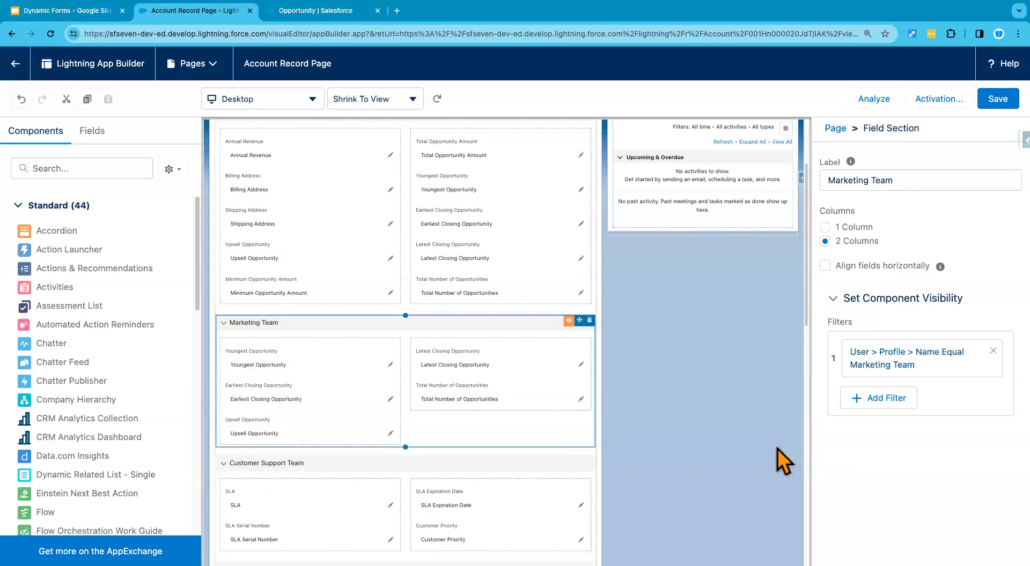
- Select the Customer Support Team section and start a new component visibility filter of type Advanced for it
{"action": "scroll", "coordinate": [501, 452], "scroll_direction": "down", "scroll_amount": 3}
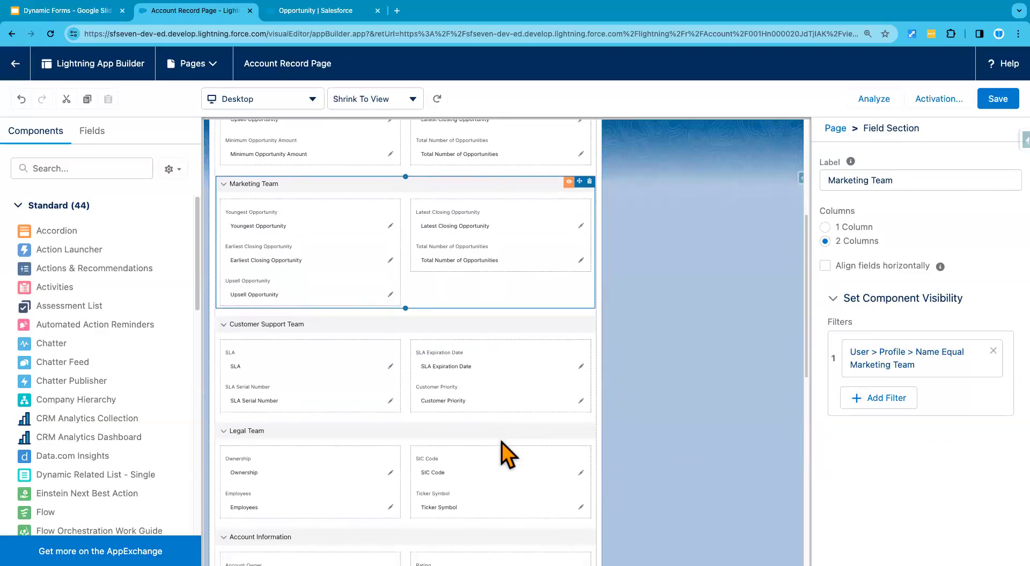
{"action": "left_click", "coordinate": [447, 322]}
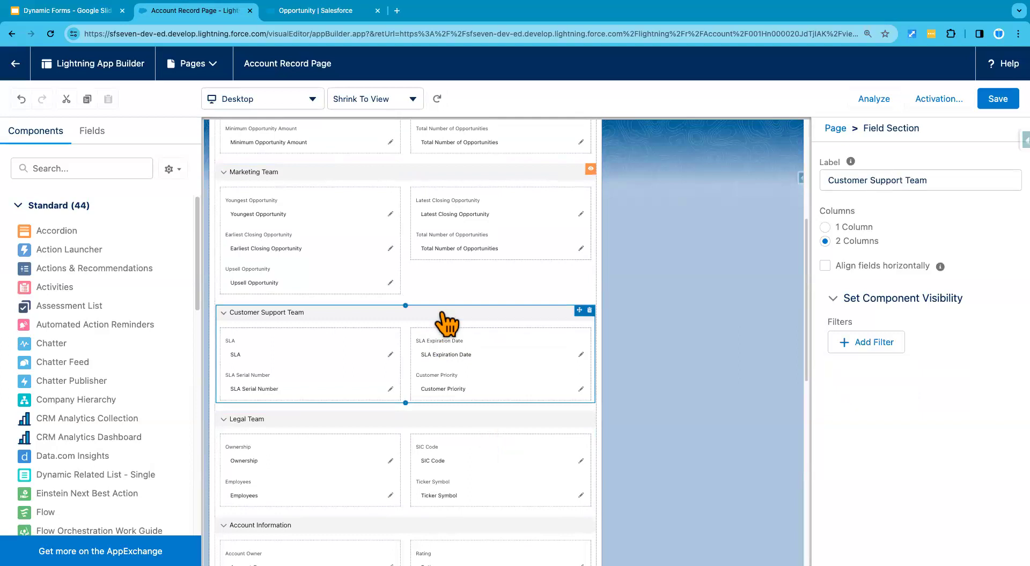
{"action": "left_click", "coordinate": [857, 343]}
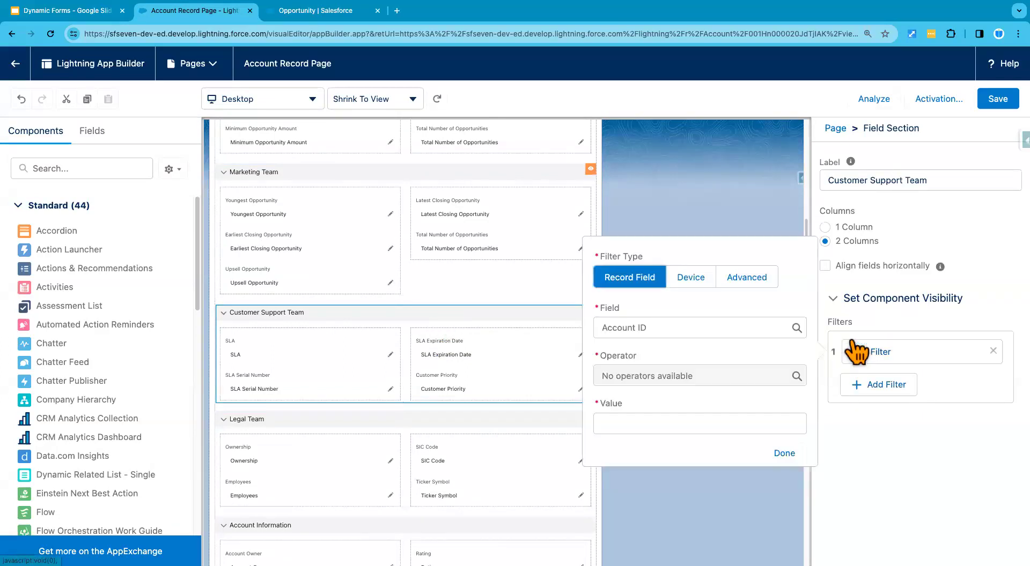
{"action": "left_click", "coordinate": [743, 289]}
{"action": "left_click", "coordinate": [625, 327]}
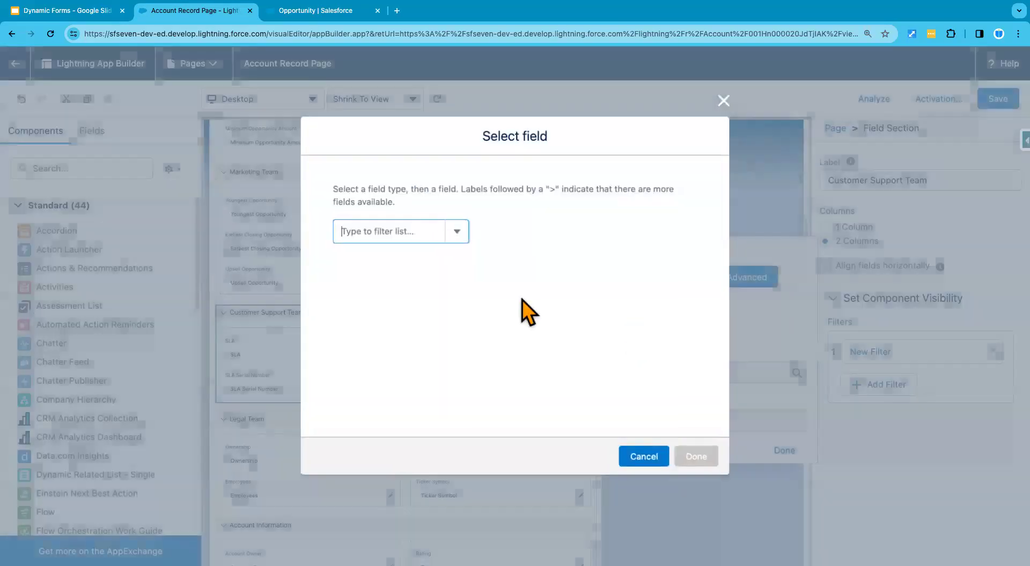
- Choose User > Profile > Name as the field of the Customer Support Team visibility filter
{"action": "left_click", "coordinate": [404, 232]}
{"action": "left_click", "coordinate": [398, 277]}
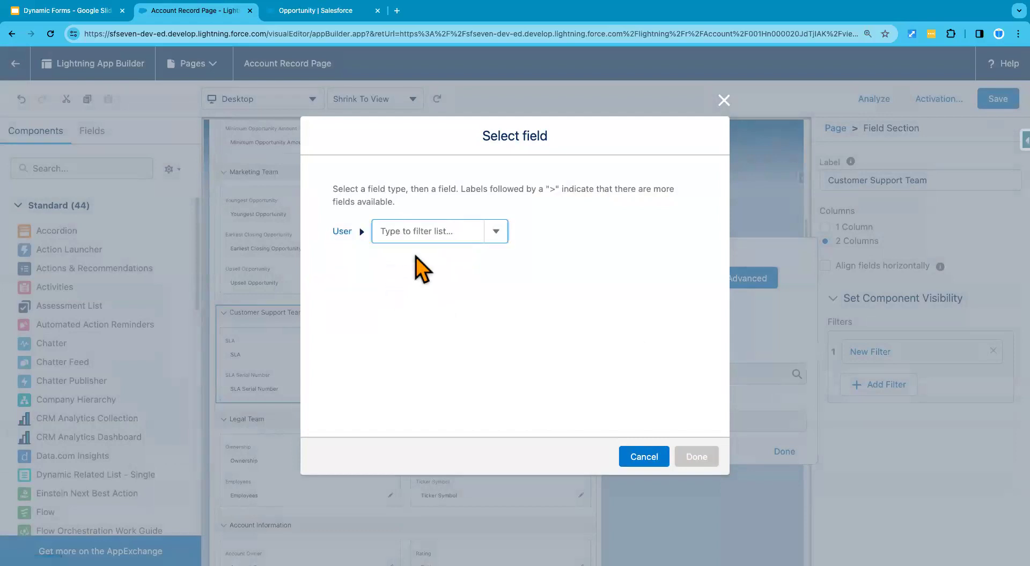
{"action": "left_click", "coordinate": [423, 237]}
{"action": "scroll", "coordinate": [432, 338], "scroll_direction": "down", "scroll_amount": 8}
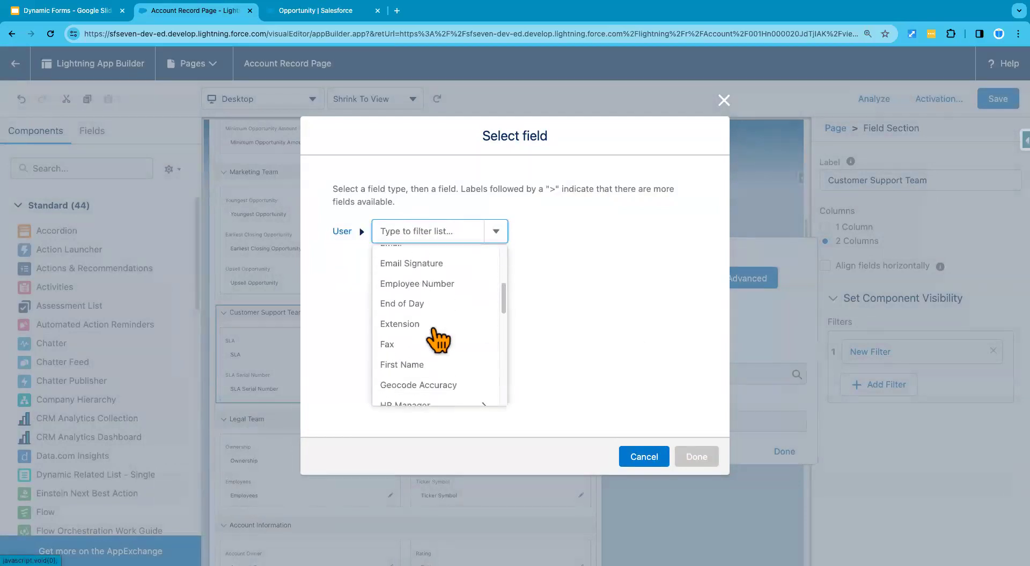
{"action": "scroll", "coordinate": [432, 330], "scroll_direction": "down", "scroll_amount": 5}
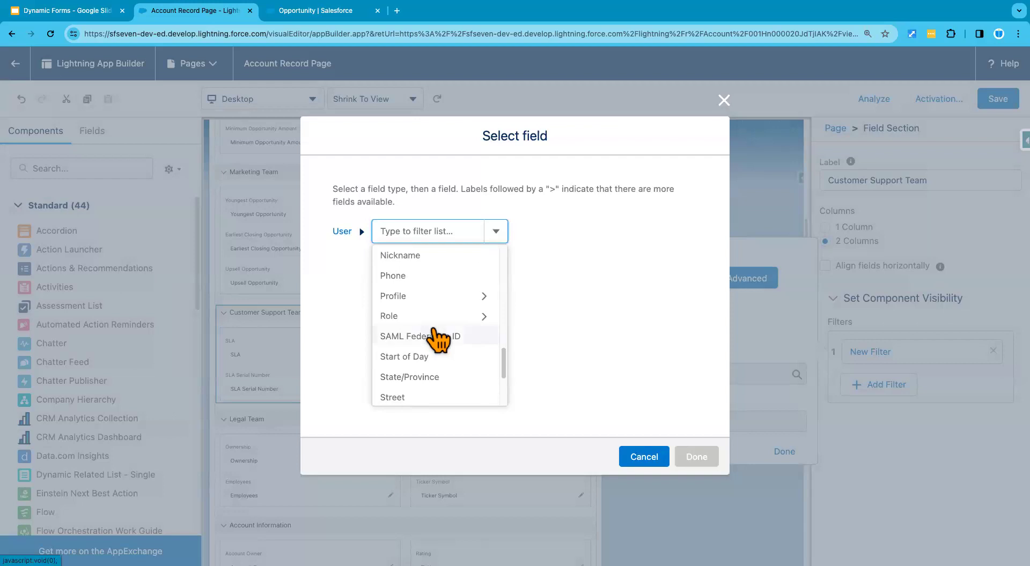
{"action": "left_click", "coordinate": [429, 302]}
{"action": "left_click", "coordinate": [448, 243]}
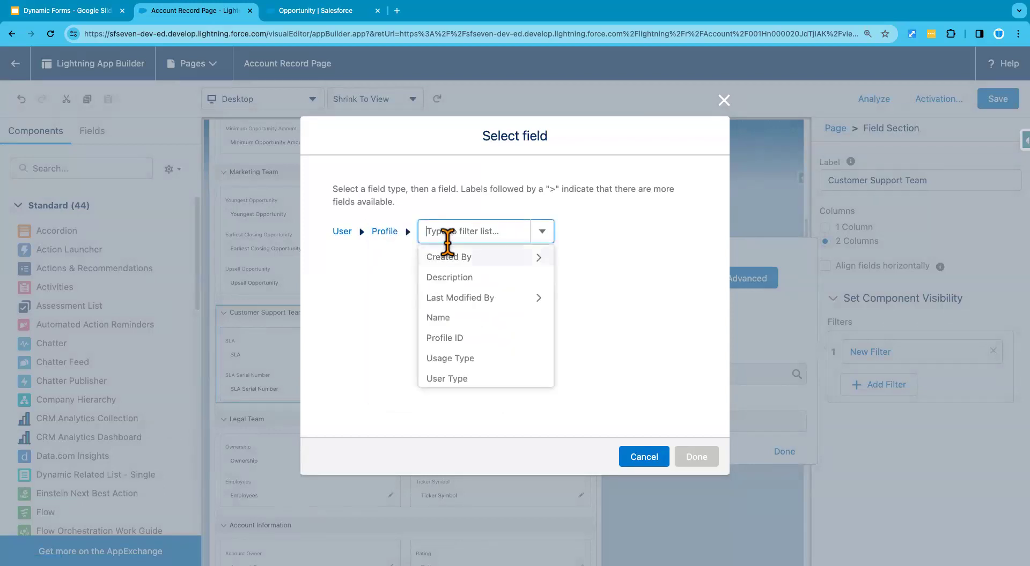
{"action": "left_click", "coordinate": [449, 321]}
{"action": "left_click", "coordinate": [694, 458]}
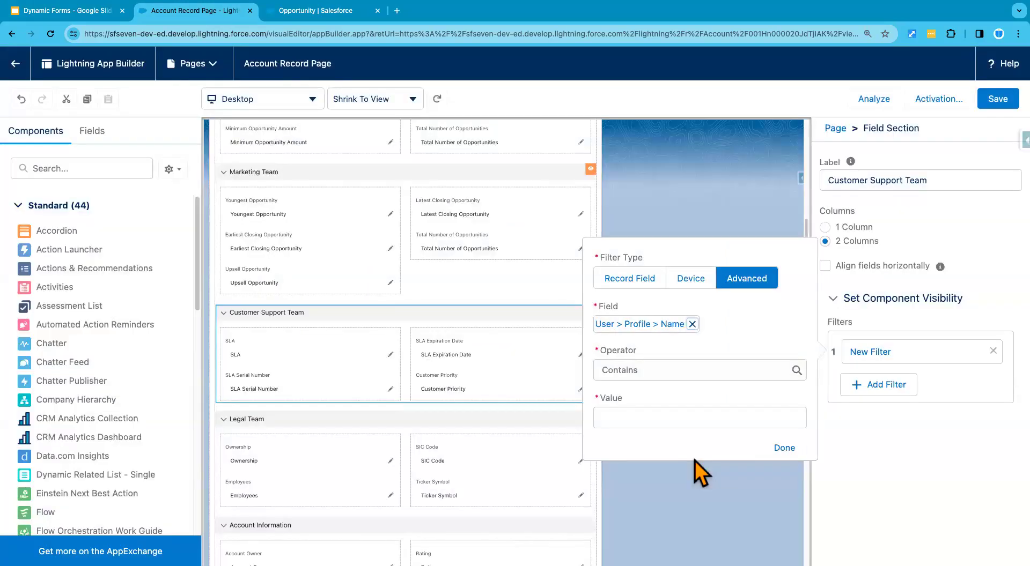
- Set the Customer Support Team filter's operator to Equal and its value to Customer Support Team, and finish the filter
{"action": "left_click", "coordinate": [644, 370]}
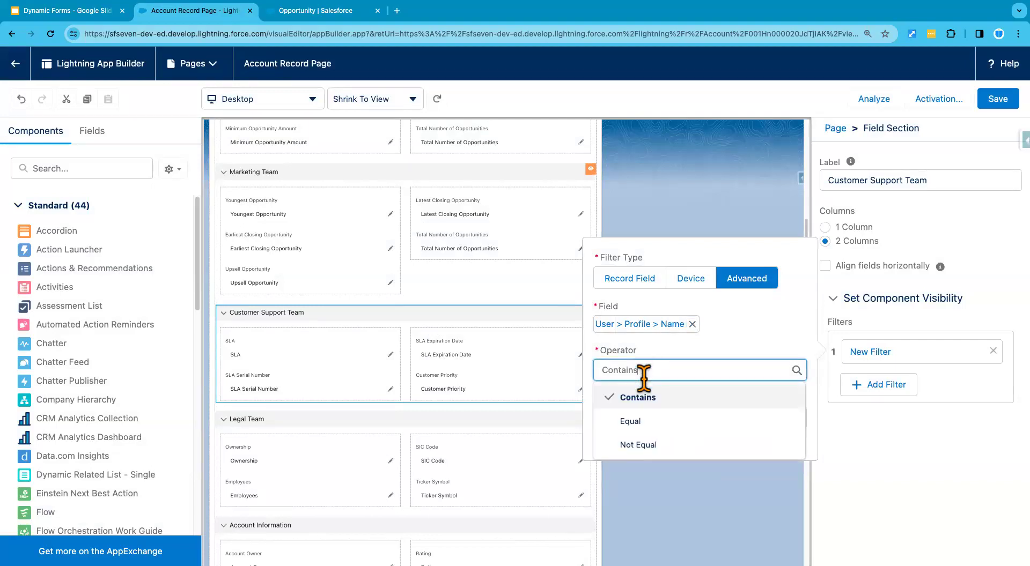
{"action": "left_click", "coordinate": [641, 421]}
{"action": "left_click", "coordinate": [635, 418]}
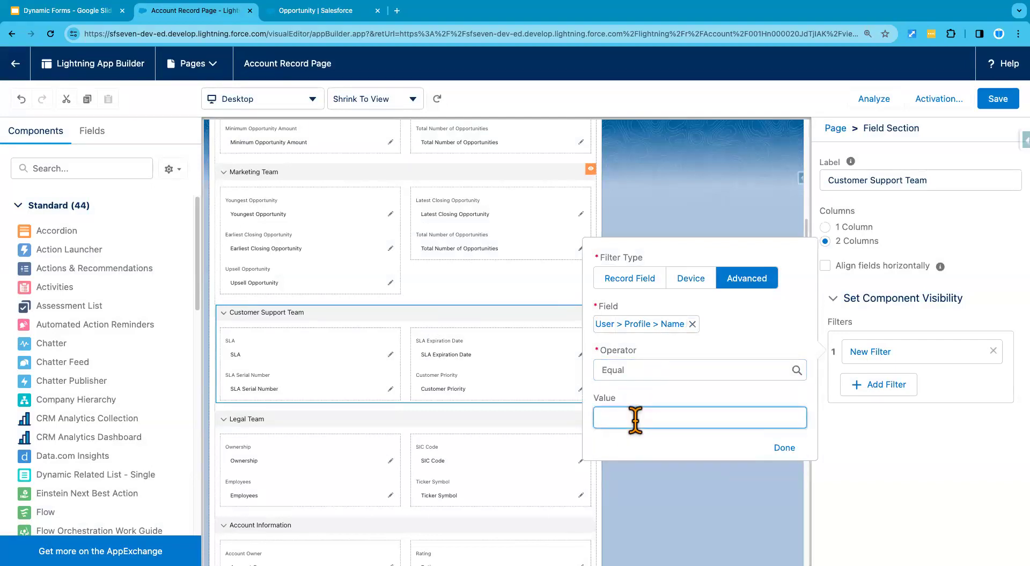
{"action": "type", "text": "C"}
{"action": "left_click", "coordinate": [677, 396]}
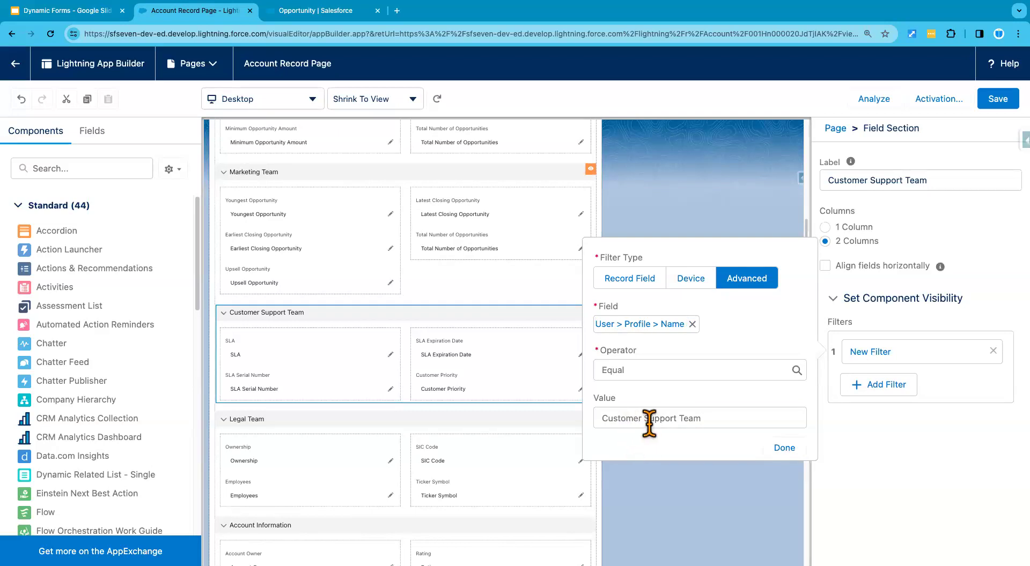
{"action": "left_click", "coordinate": [783, 448]}
- Select the Legal Team section and start a new component visibility filter of type Advanced for it
{"action": "left_click", "coordinate": [519, 430]}
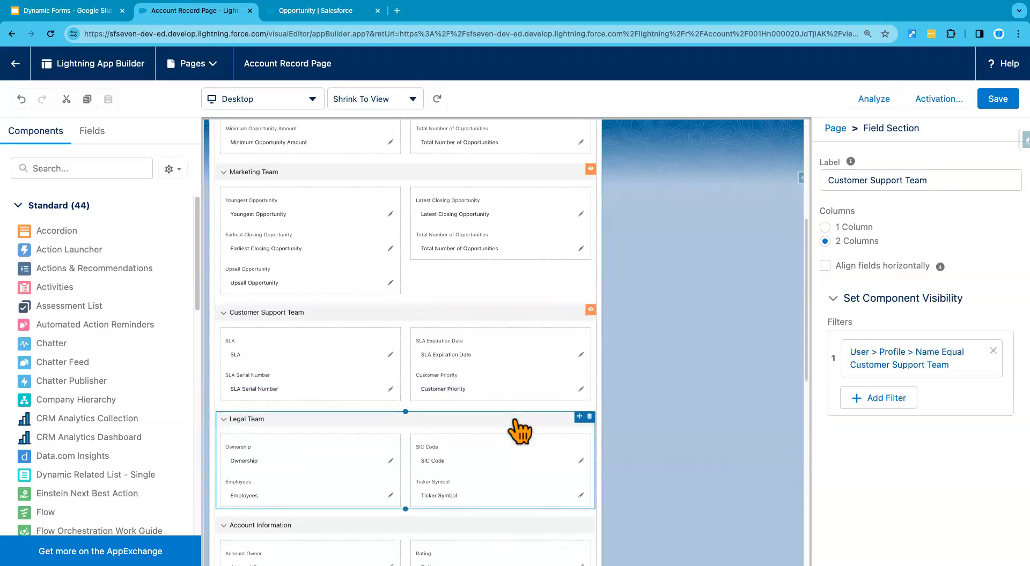
{"action": "left_click", "coordinate": [867, 343]}
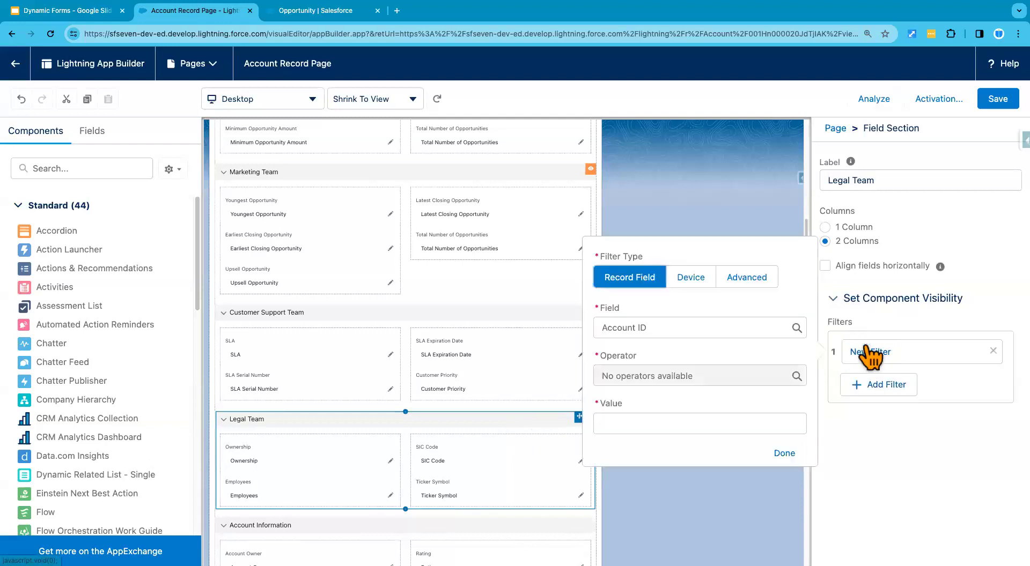
{"action": "left_click", "coordinate": [745, 278]}
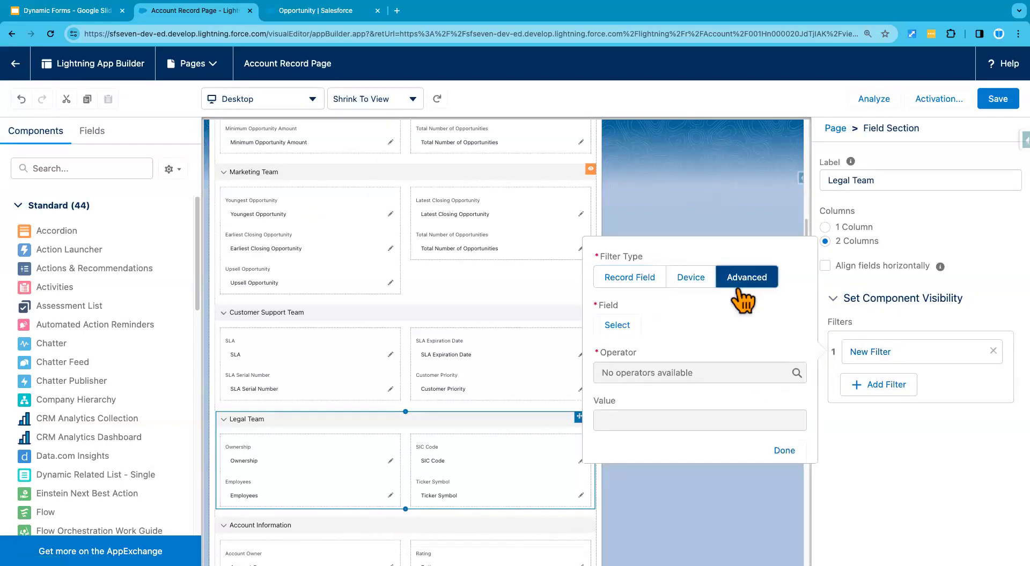
- Choose User > Profile > Name as the field of the Legal Team visibility filter
{"action": "left_click", "coordinate": [614, 327]}
{"action": "left_click", "coordinate": [397, 233]}
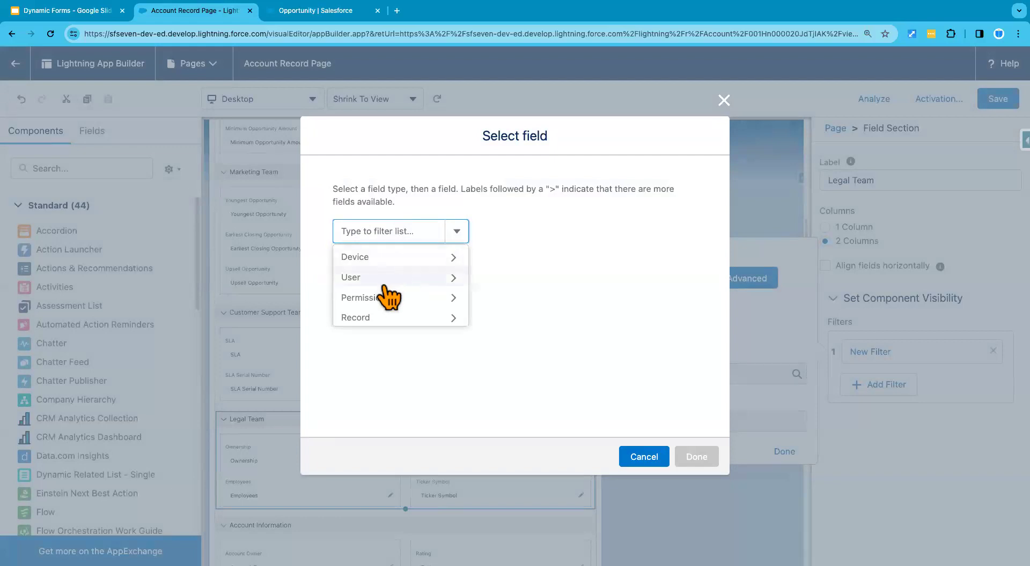
{"action": "left_click", "coordinate": [389, 281]}
{"action": "left_click", "coordinate": [403, 234]}
{"action": "scroll", "coordinate": [416, 353], "scroll_direction": "down", "scroll_amount": 1}
{"action": "scroll", "coordinate": [415, 353], "scroll_direction": "down", "scroll_amount": 6}
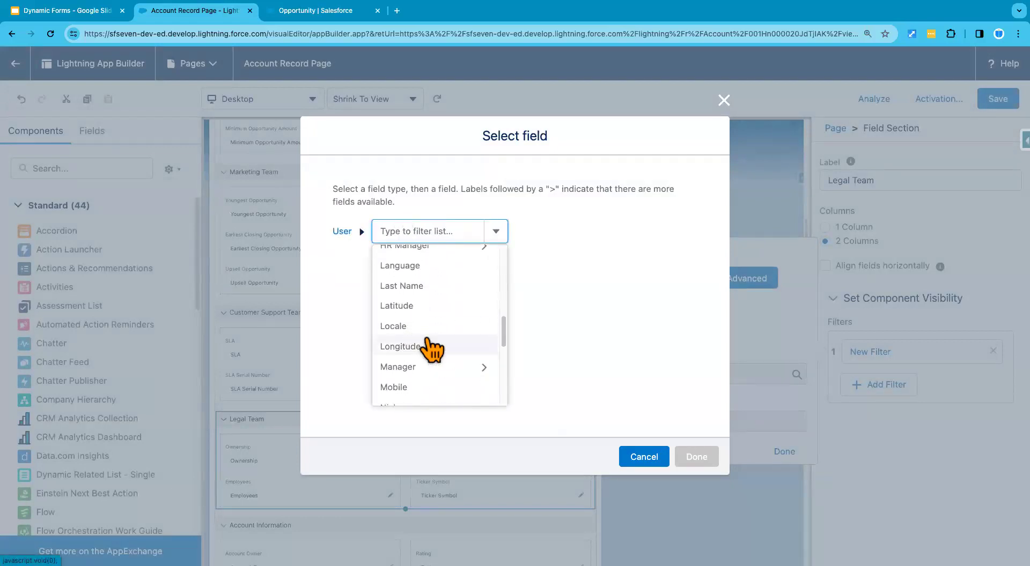
{"action": "scroll", "coordinate": [435, 357], "scroll_direction": "down", "scroll_amount": 1}
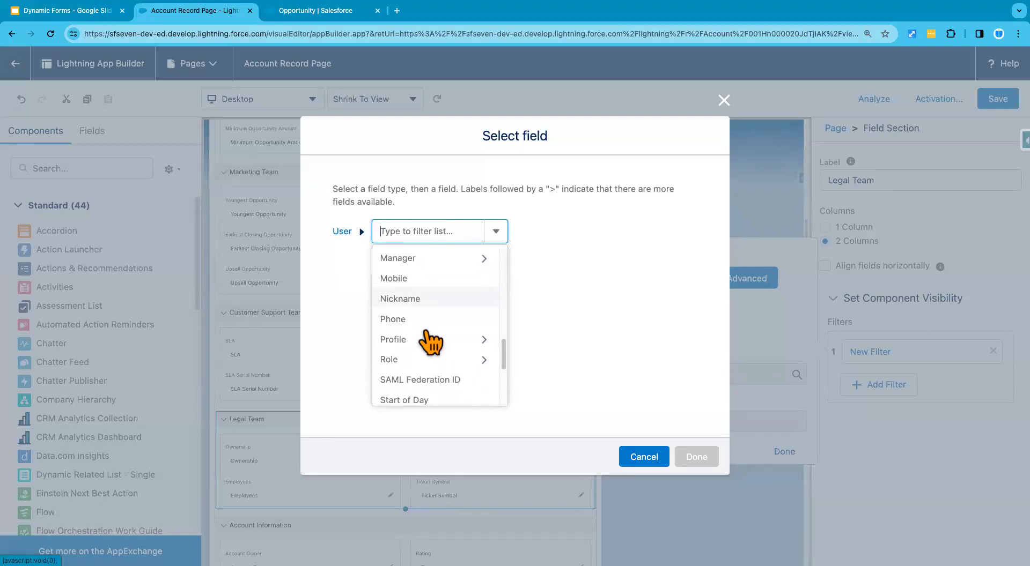
{"action": "left_click", "coordinate": [422, 343]}
{"action": "left_click", "coordinate": [452, 233]}
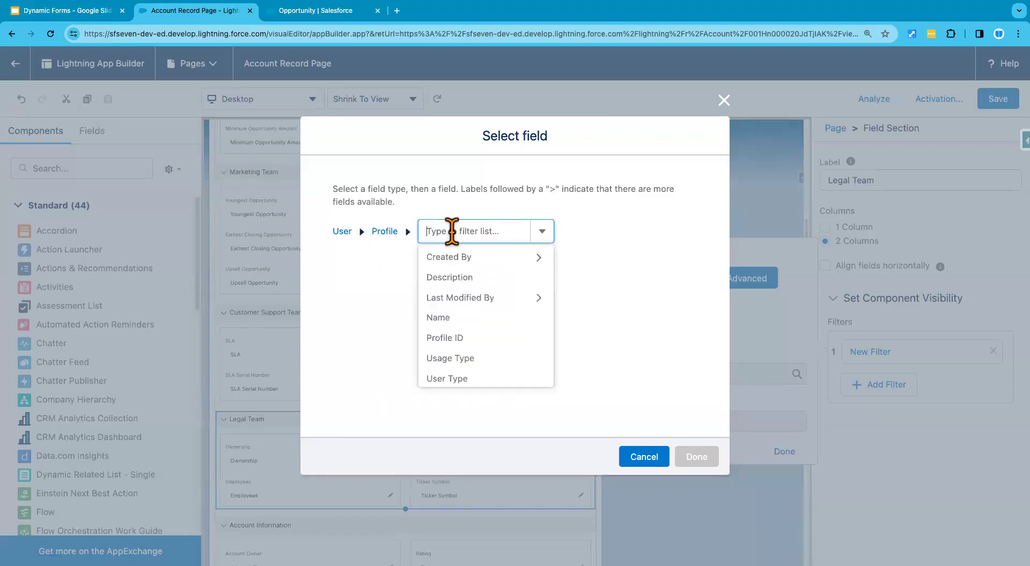
{"action": "left_click", "coordinate": [445, 317]}
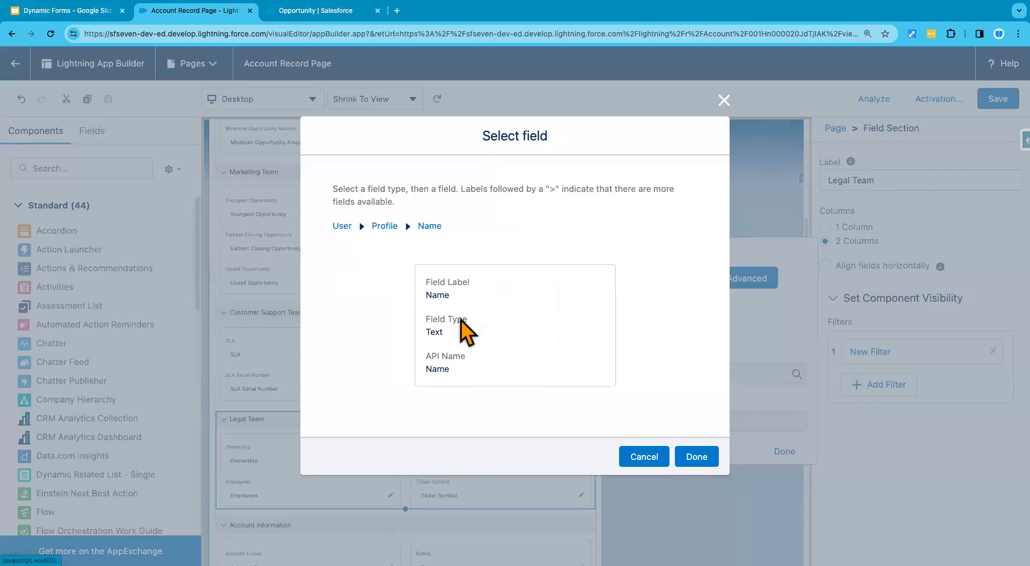
{"action": "left_click", "coordinate": [696, 456]}
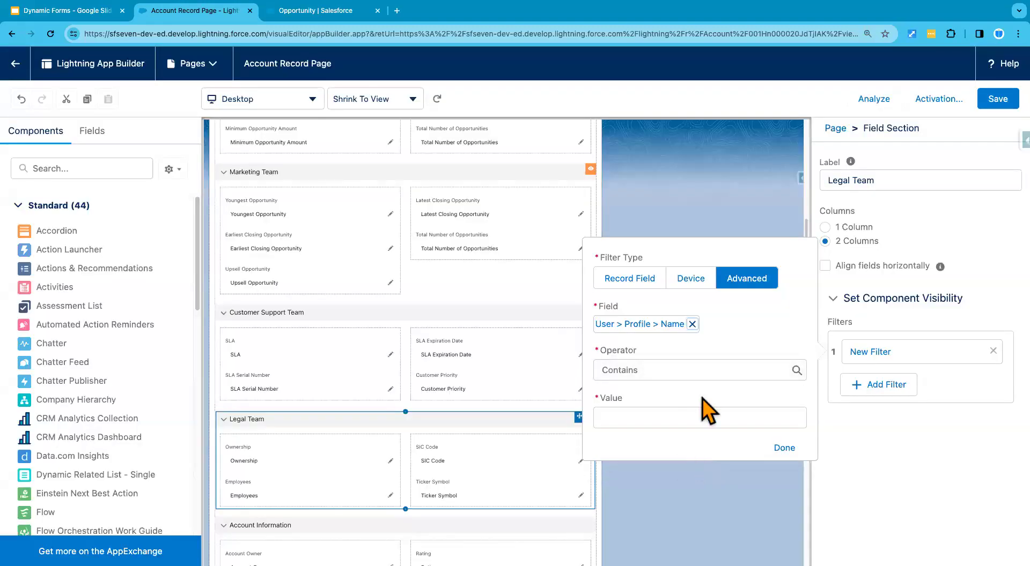
- Complete the Legal Team filter with the operator Equal and the value Legal Team, and save the record page
{"action": "left_click", "coordinate": [652, 369]}
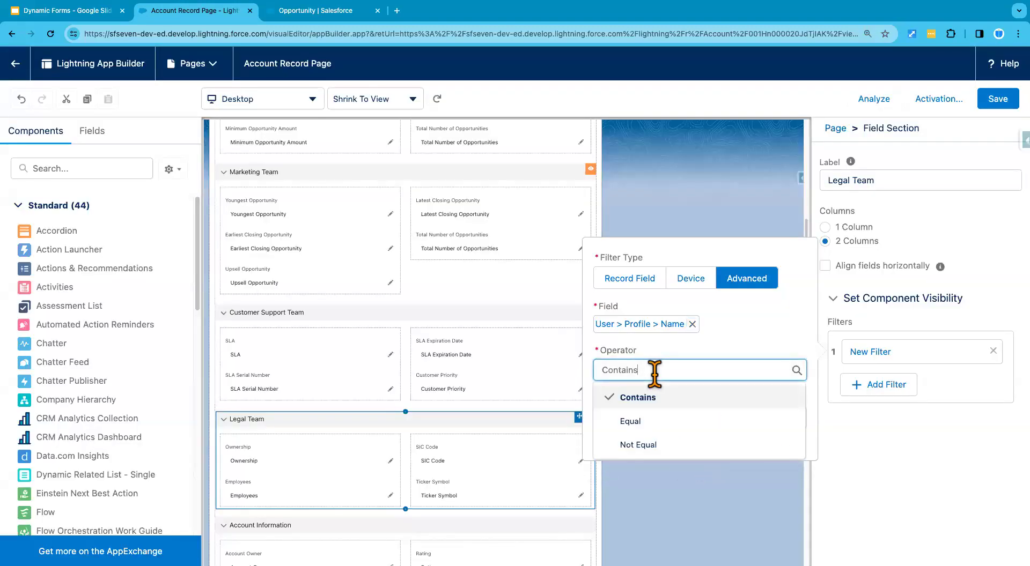
{"action": "left_click", "coordinate": [651, 418]}
{"action": "left_click", "coordinate": [651, 419]}
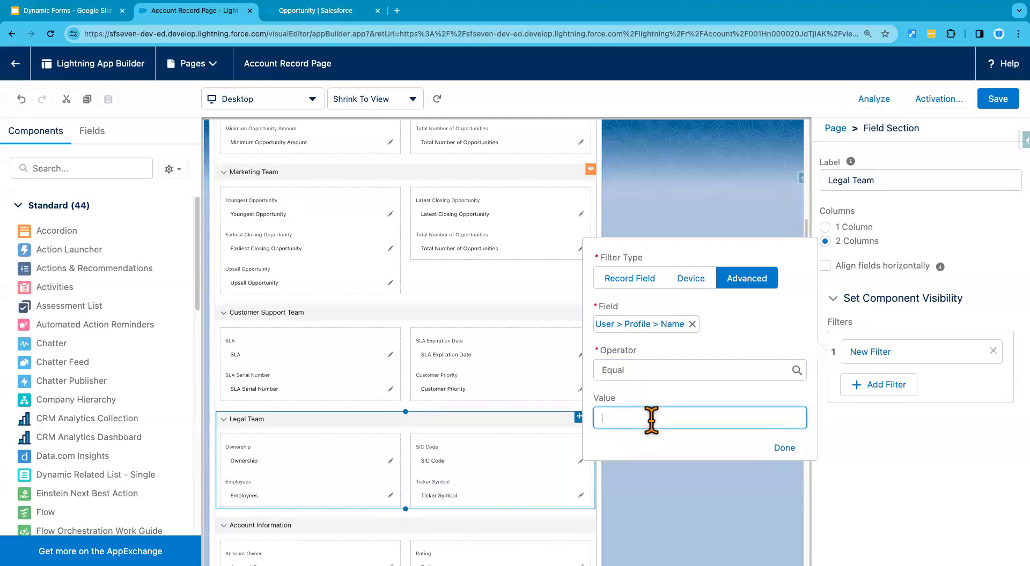
{"action": "type", "text": "Legal Team"}
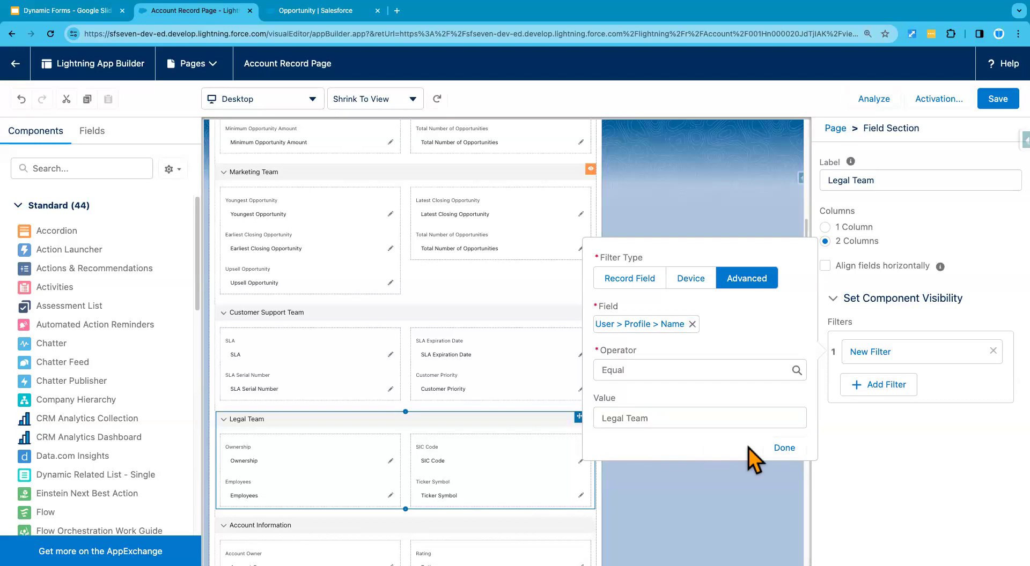
{"action": "left_click", "coordinate": [782, 448]}
{"action": "left_click", "coordinate": [997, 100]}
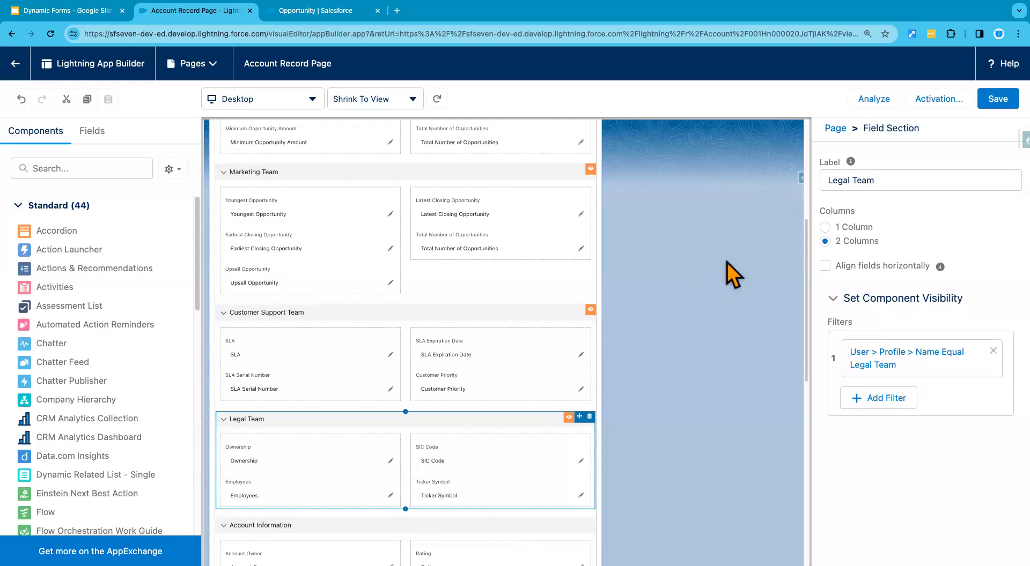
- Open the page's activation settings and remove it as the org default for desktop and phone
{"action": "left_click", "coordinate": [947, 99]}
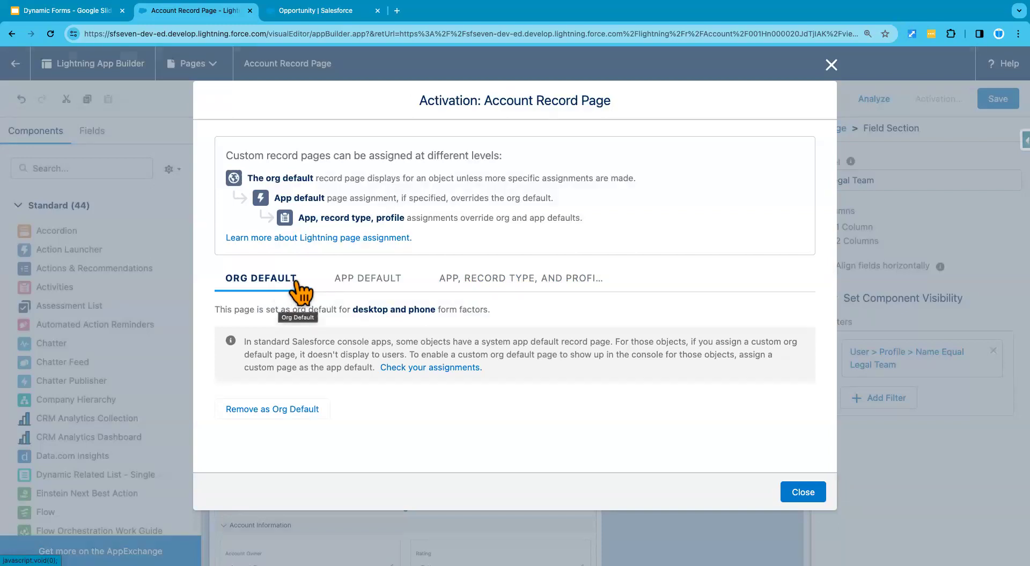
{"action": "left_click", "coordinate": [370, 281]}
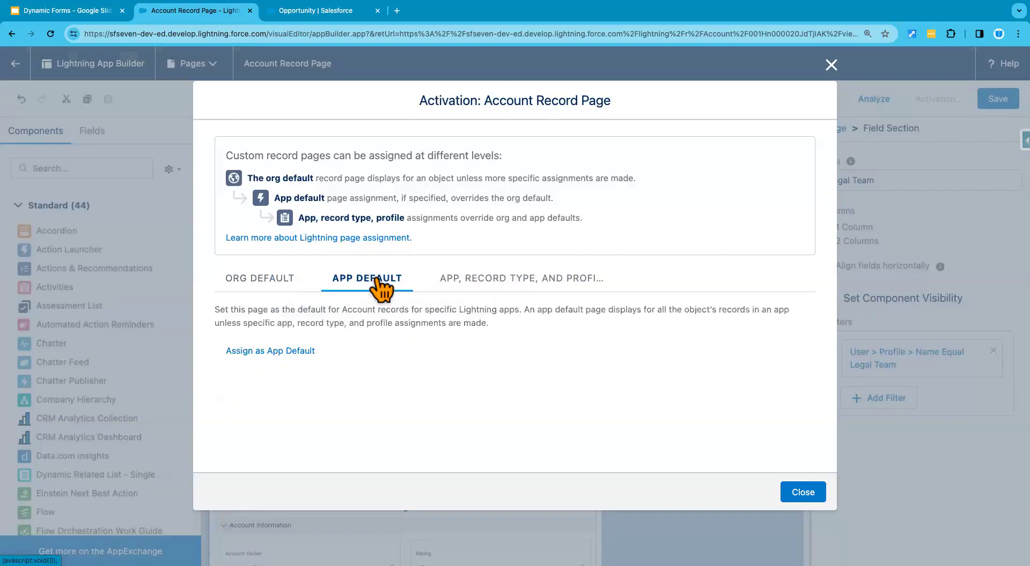
{"action": "left_click", "coordinate": [283, 290]}
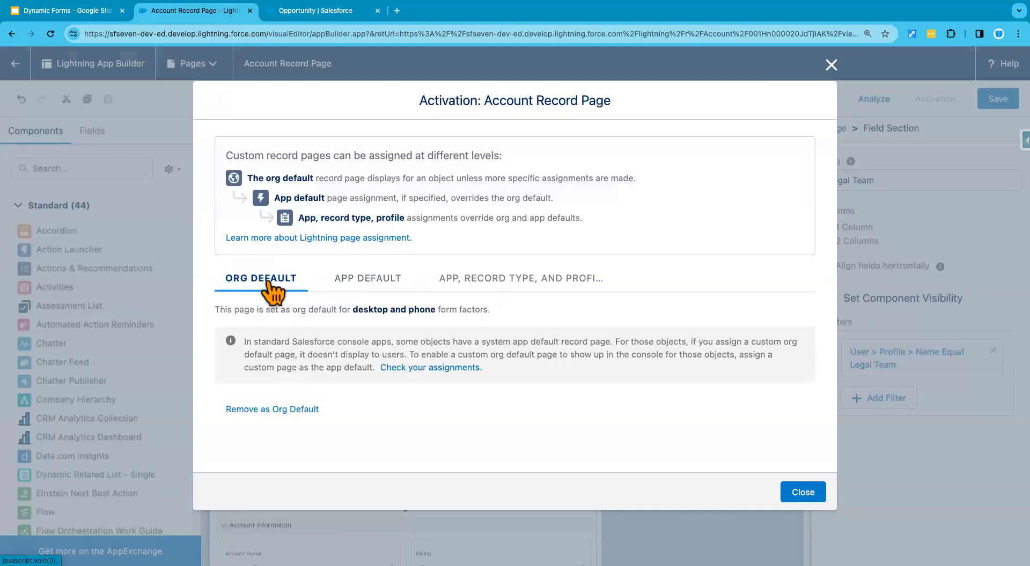
{"action": "left_click", "coordinate": [282, 412]}
{"action": "left_click", "coordinate": [387, 346]}
{"action": "left_click", "coordinate": [799, 438]}
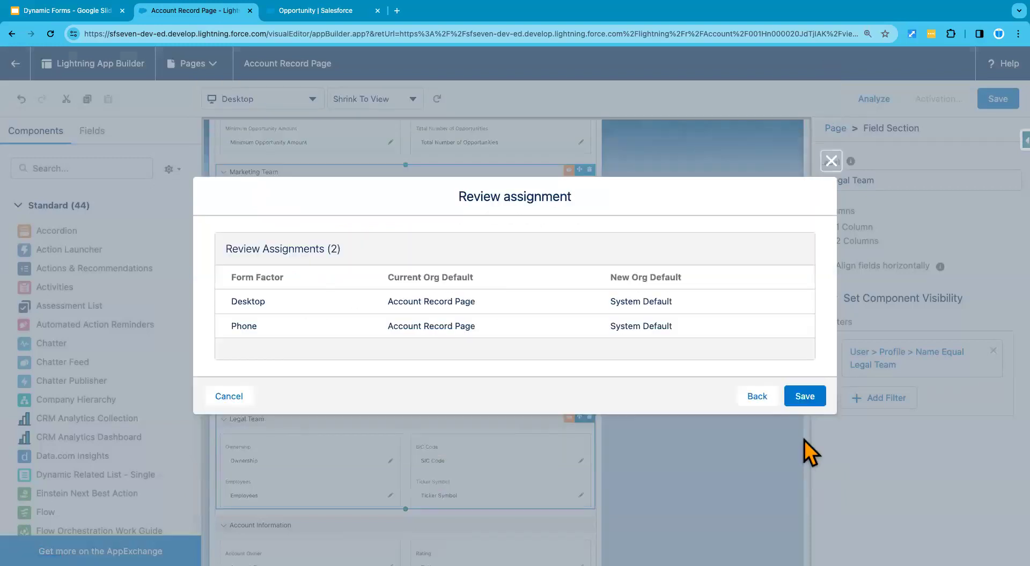
{"action": "left_click", "coordinate": [809, 408]}
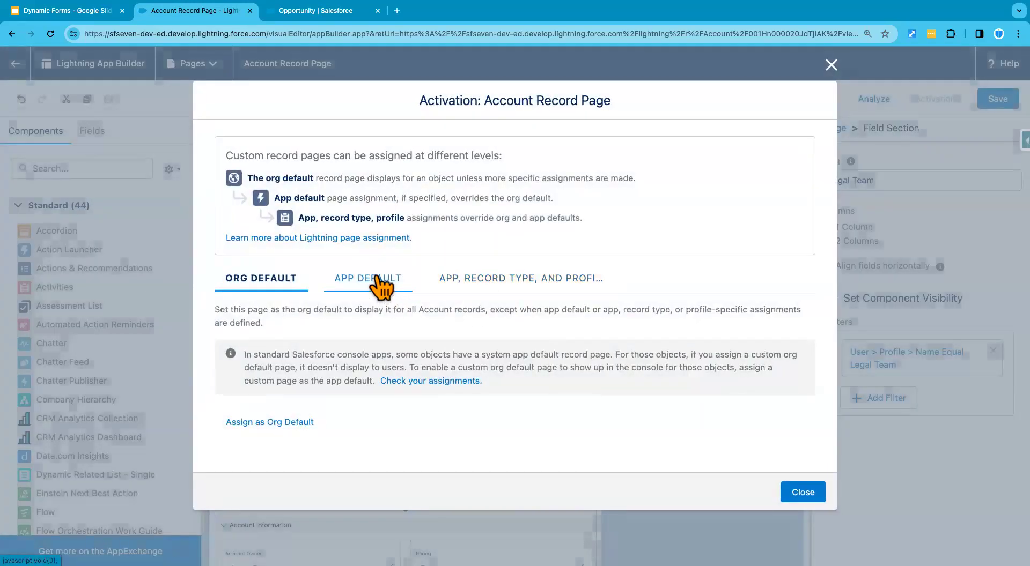
- Assign the Account Record Page as the app default for the Sales app and save the assignment
{"action": "left_click", "coordinate": [418, 284]}
{"action": "left_click", "coordinate": [257, 349]}
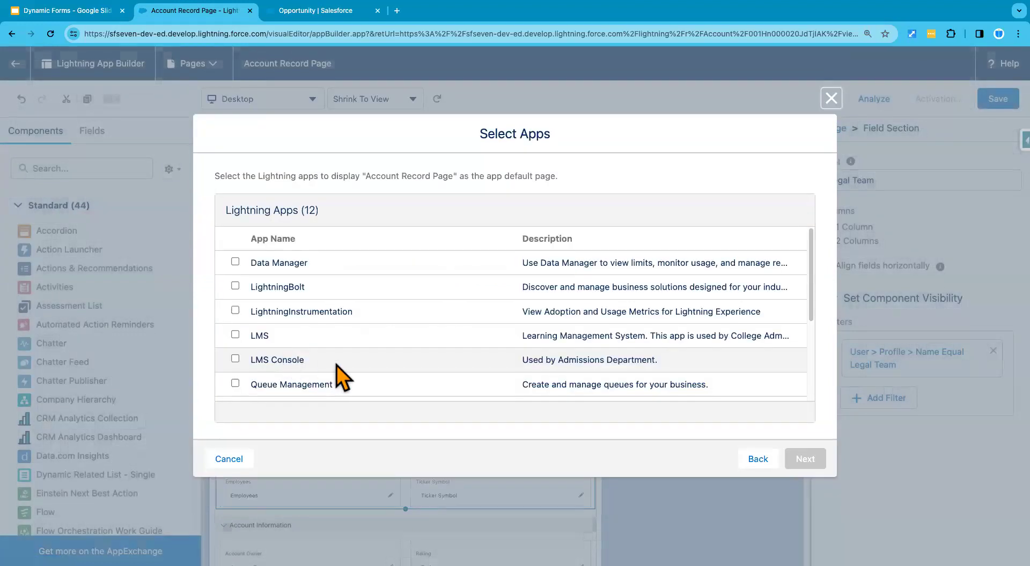
{"action": "scroll", "coordinate": [355, 335], "scroll_direction": "down", "scroll_amount": 3}
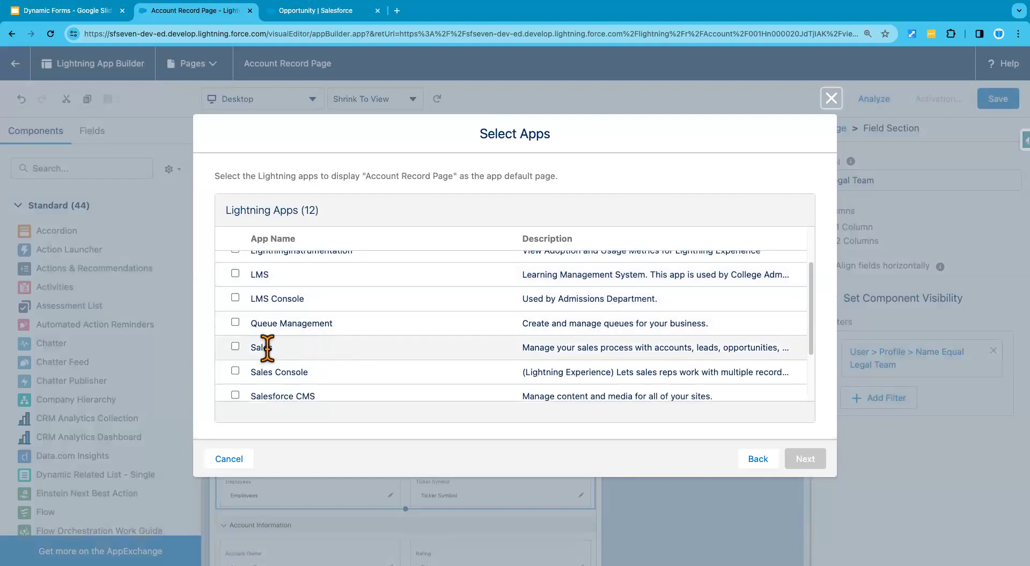
{"action": "left_click", "coordinate": [234, 347]}
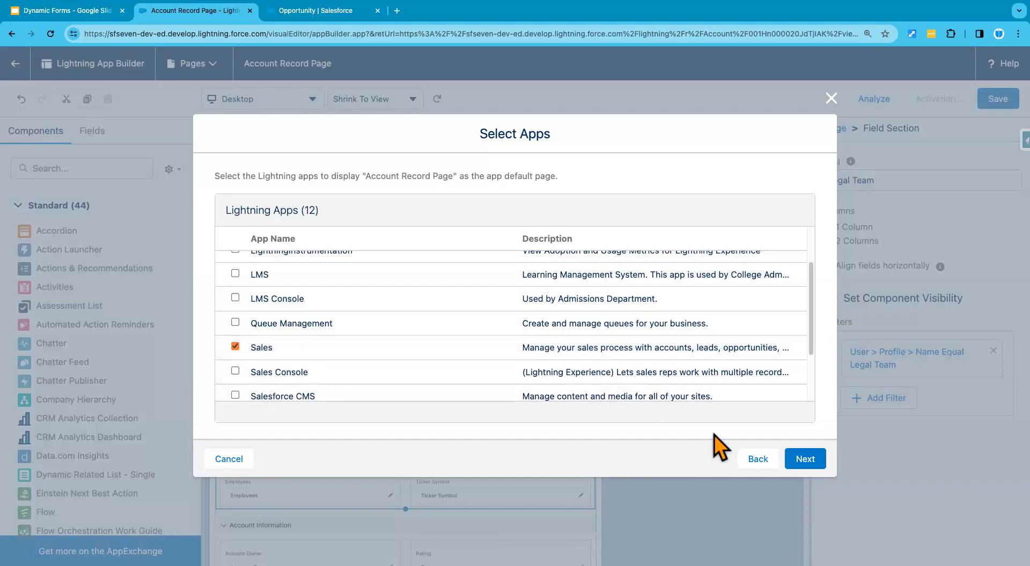
{"action": "left_click", "coordinate": [807, 460]}
{"action": "left_click", "coordinate": [807, 460]}
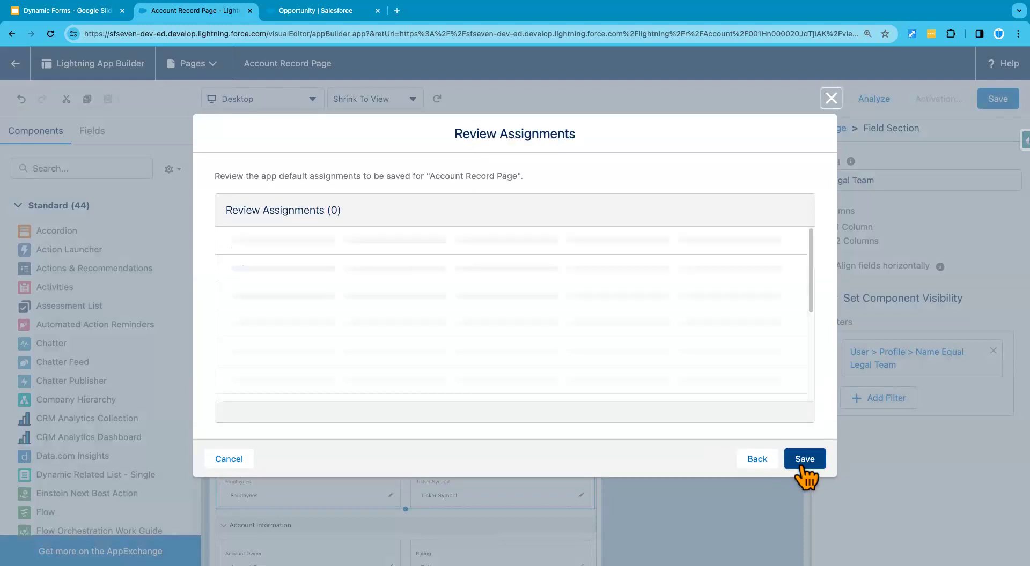
{"action": "left_click", "coordinate": [808, 460]}
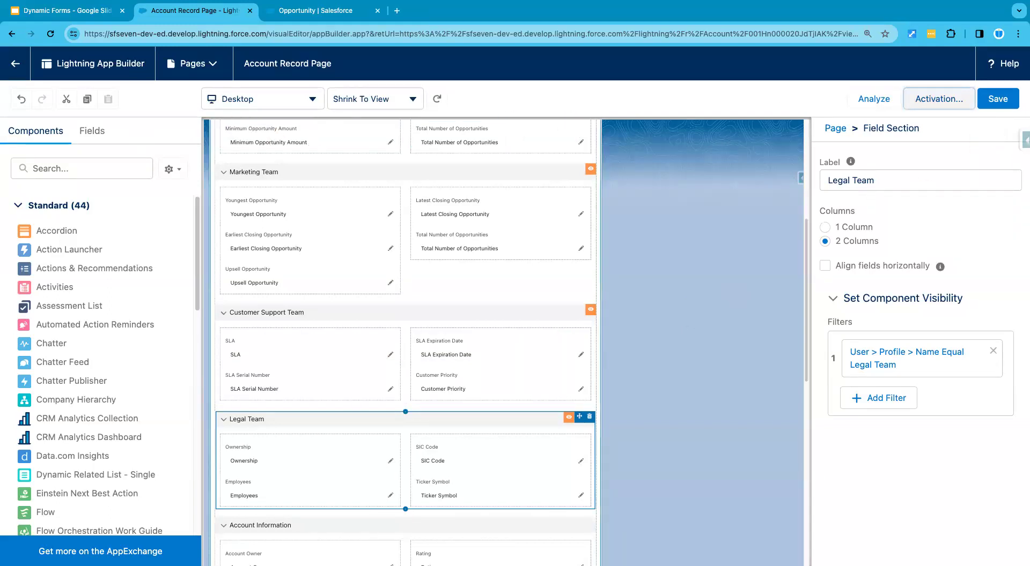
- Leave the page editor and open the details of the Pyramid Construction Inc. account from the accounts list
{"action": "left_click", "coordinate": [16, 63]}
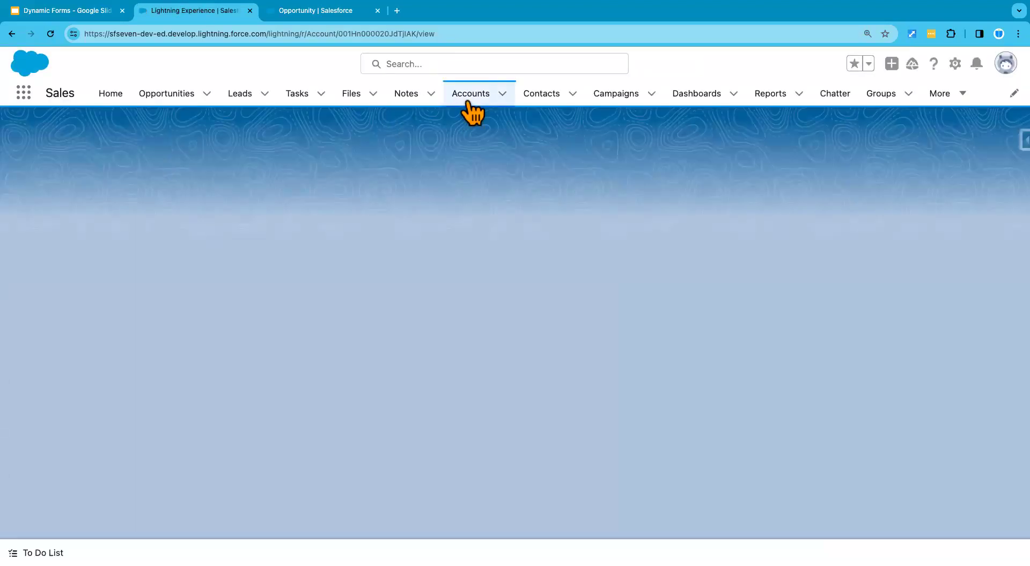
{"action": "left_click", "coordinate": [477, 94]}
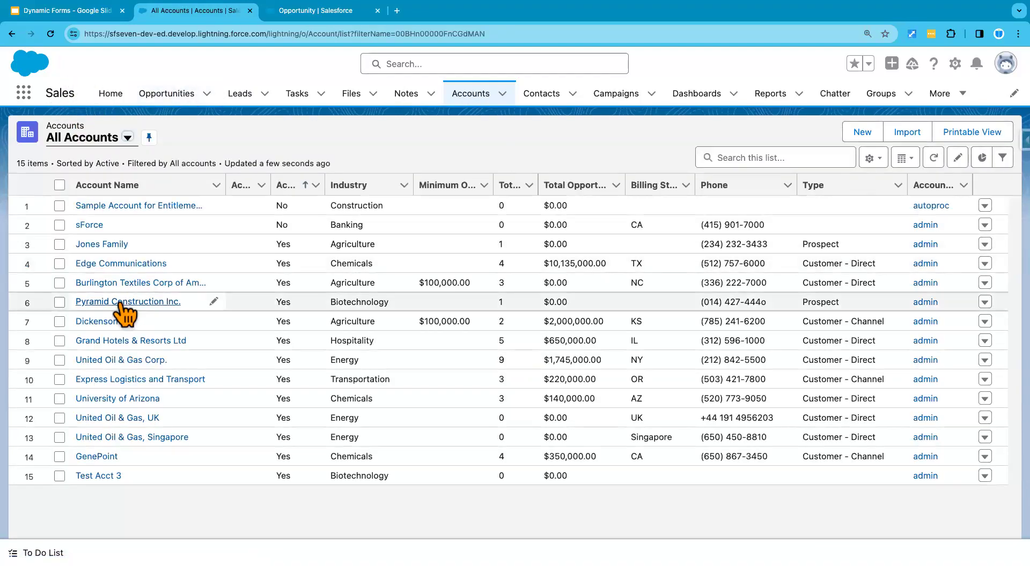
{"action": "left_click", "coordinate": [120, 303]}
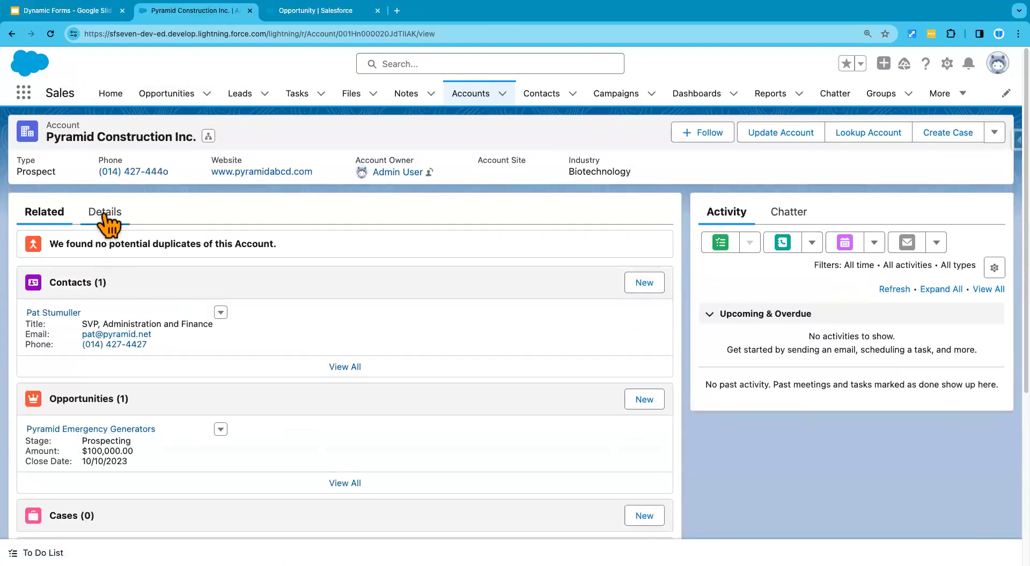
{"action": "left_click", "coordinate": [104, 212]}
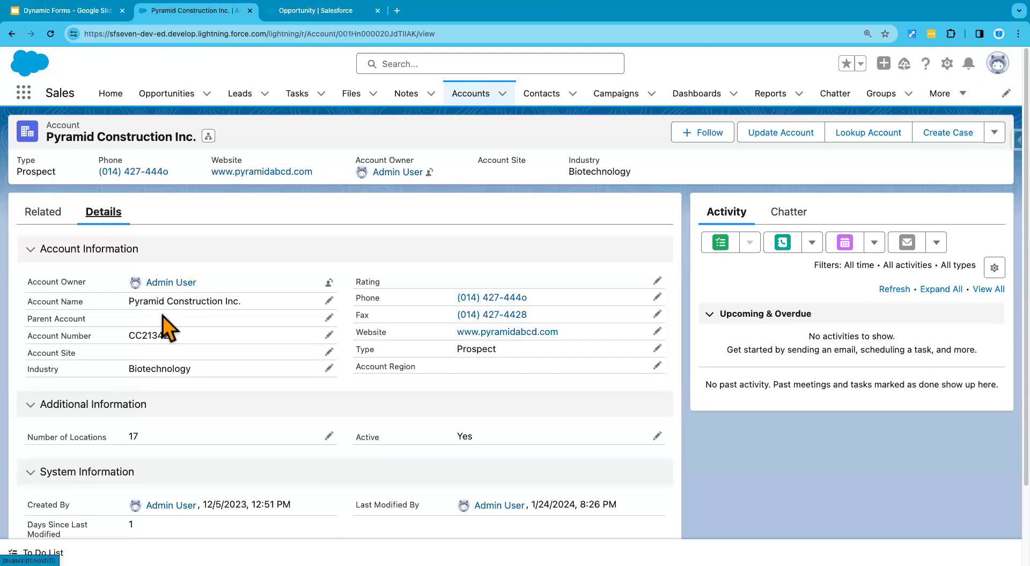
- Examine which field sections the Pyramid Construction Inc. account details show for the current user's profile
{"action": "scroll", "coordinate": [174, 396], "scroll_direction": "down", "scroll_amount": 1}
{"action": "scroll", "coordinate": [175, 395], "scroll_direction": "down", "scroll_amount": 2}
{"action": "scroll", "coordinate": [172, 390], "scroll_direction": "up", "scroll_amount": 2}
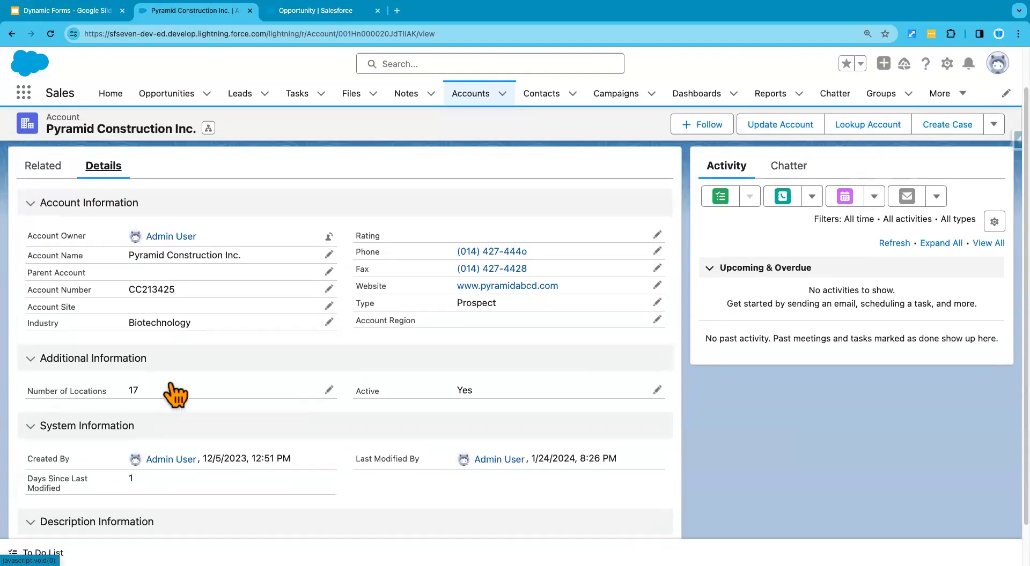
{"action": "scroll", "coordinate": [172, 391], "scroll_direction": "down", "scroll_amount": 2}
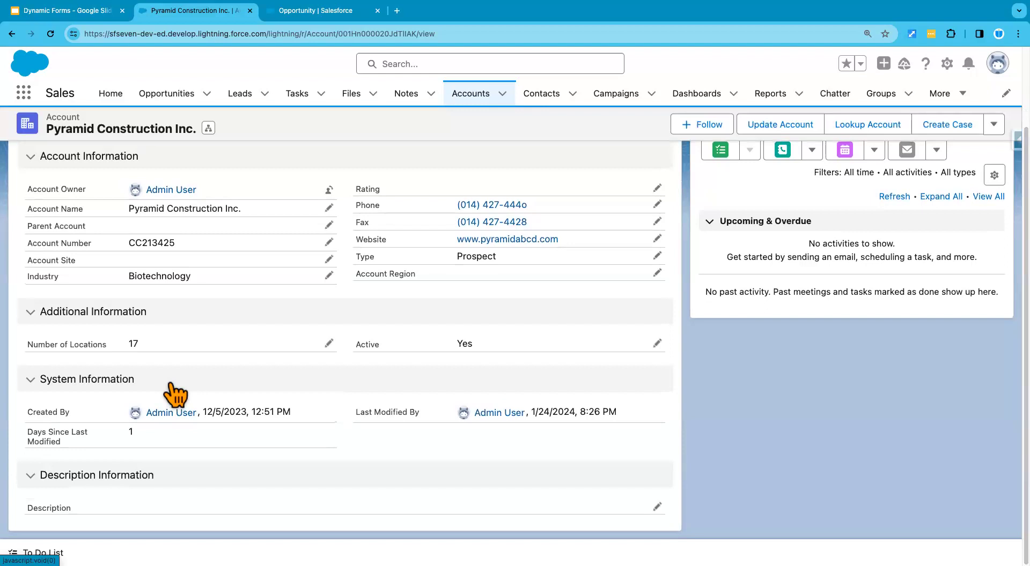
{"action": "scroll", "coordinate": [172, 391], "scroll_direction": "up", "scroll_amount": 2}
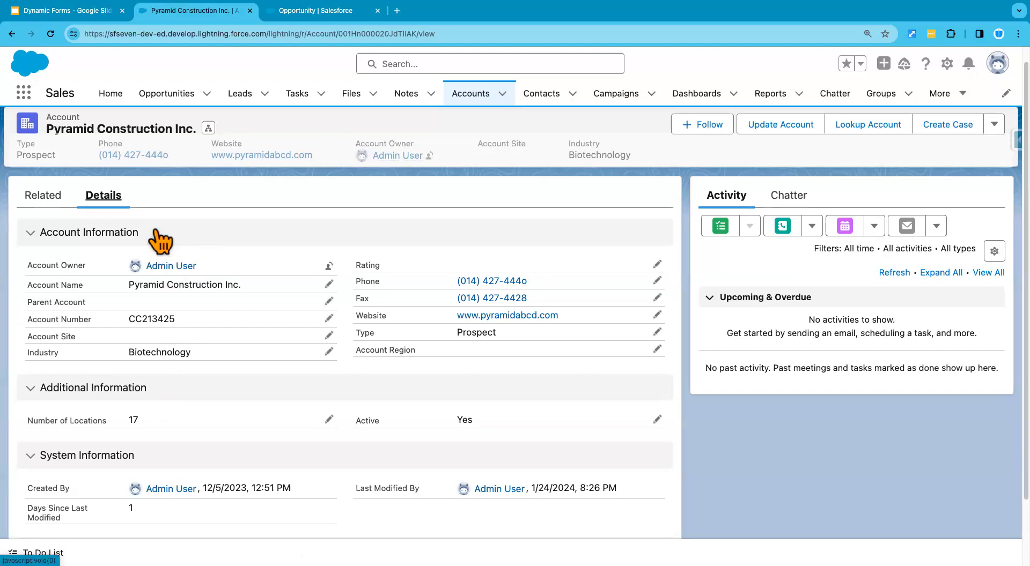
{"action": "scroll", "coordinate": [169, 405], "scroll_direction": "down", "scroll_amount": 3}
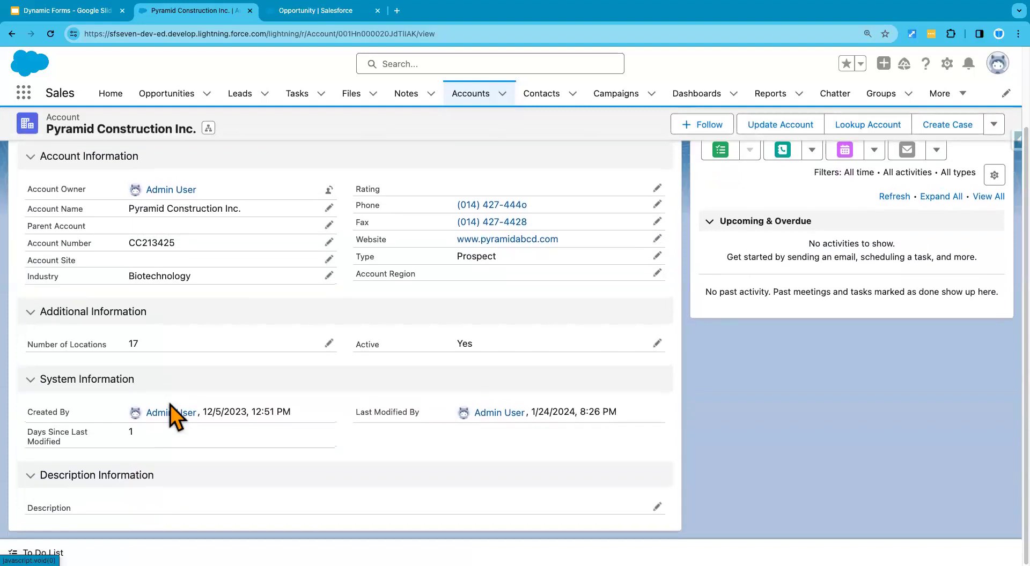
{"action": "scroll", "coordinate": [170, 404], "scroll_direction": "up", "scroll_amount": 3}
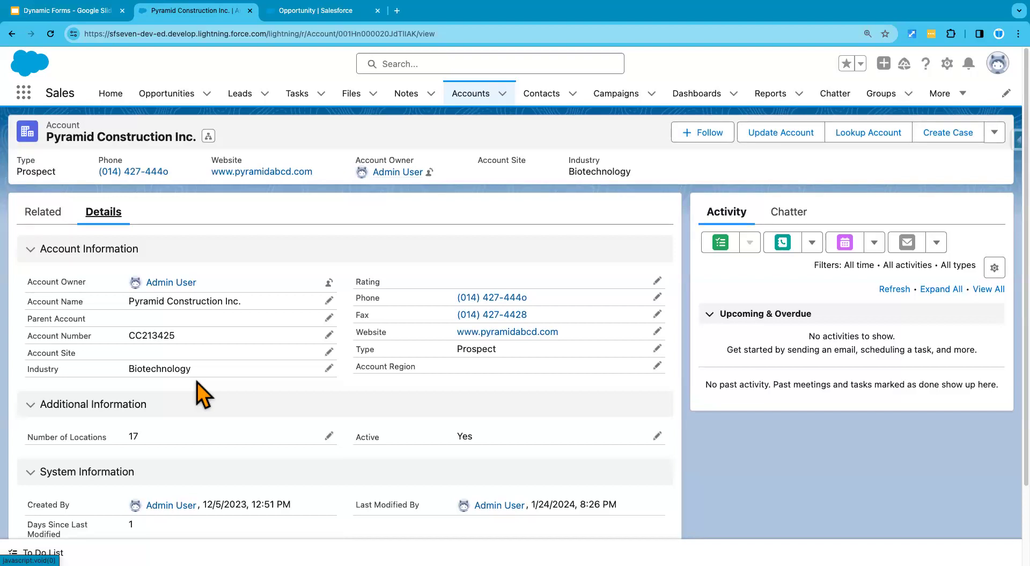
- Review the Account, Additional, System and Description Information sections in the Pyramid Construction Inc. account details
{"action": "scroll", "coordinate": [197, 382], "scroll_direction": "down", "scroll_amount": 2}
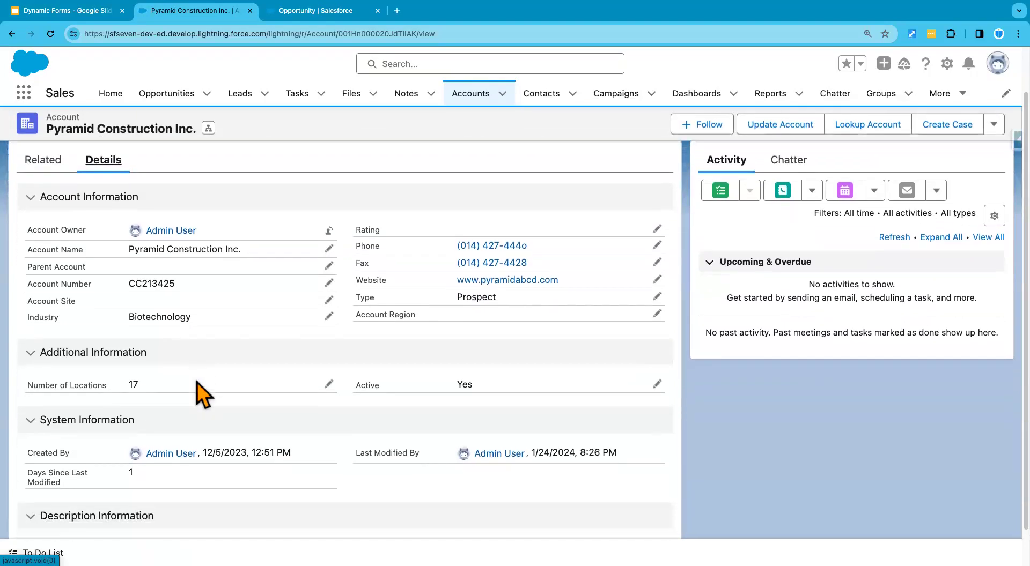
{"action": "scroll", "coordinate": [125, 398], "scroll_direction": "down", "scroll_amount": 2}
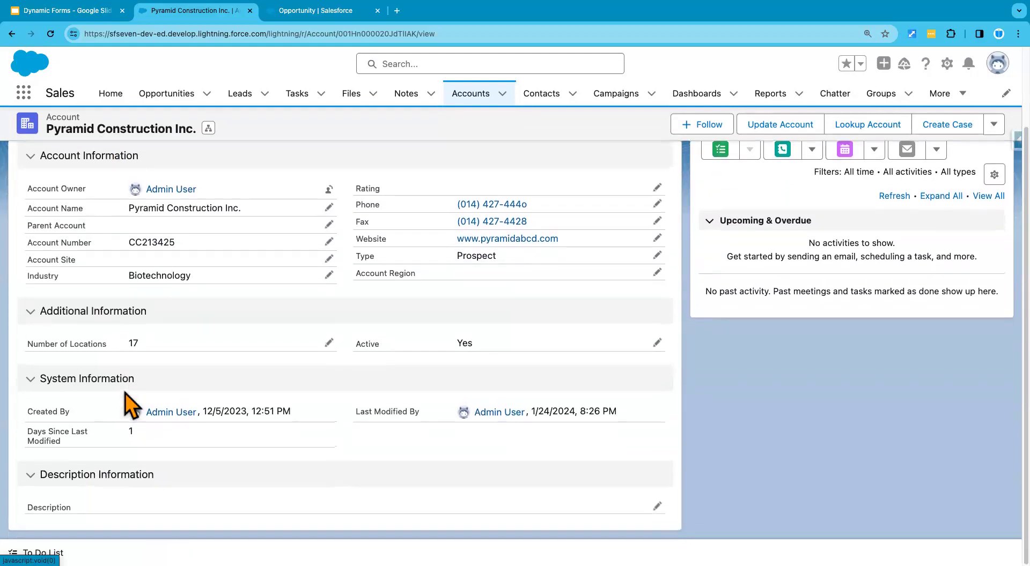
{"action": "scroll", "coordinate": [126, 398], "scroll_direction": "up", "scroll_amount": 4}
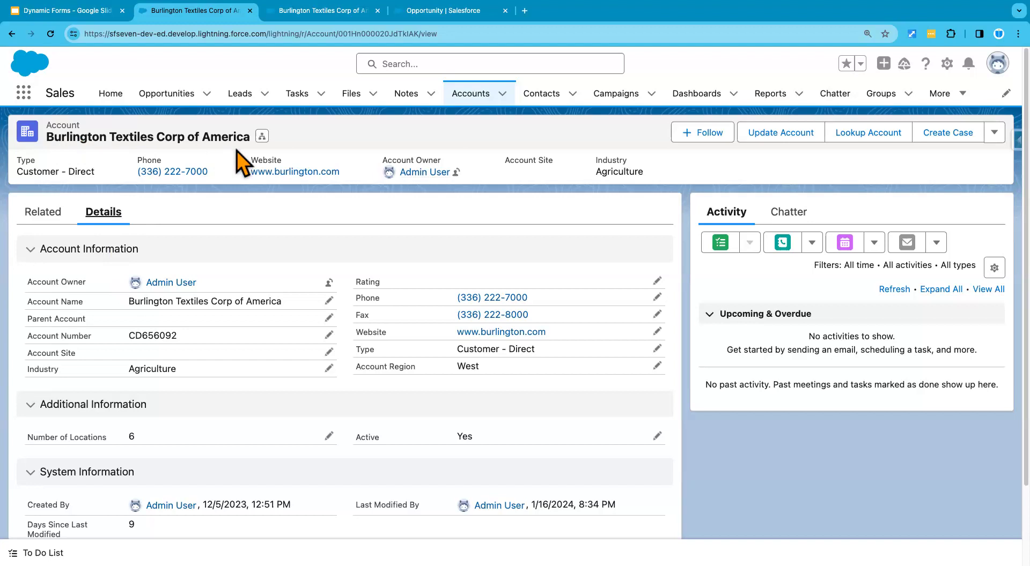
- Compare the Burlington Textiles Corp of America details layout in the Service app with the one in the Sales app
{"action": "left_click", "coordinate": [327, 15]}
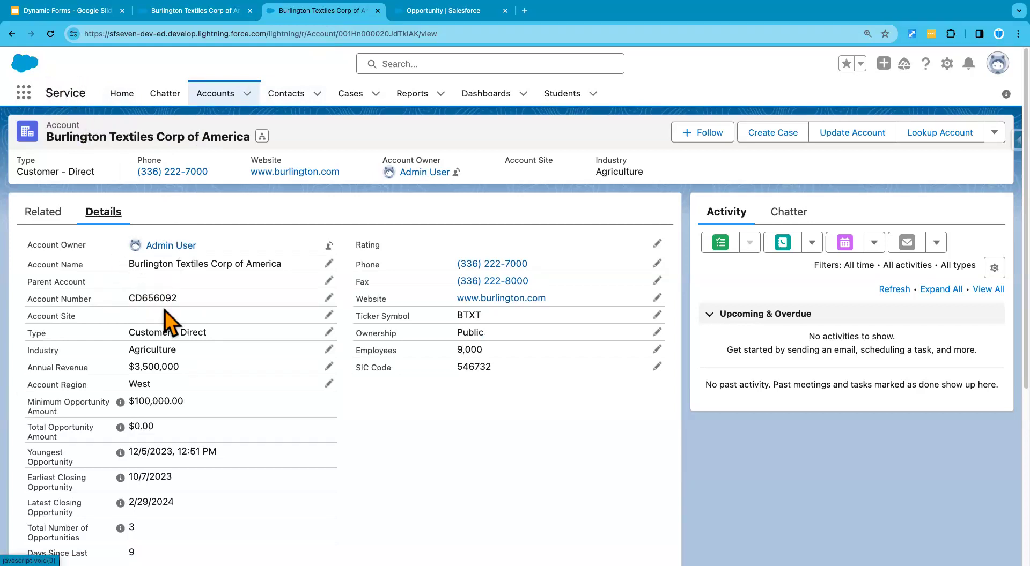
{"action": "scroll", "coordinate": [169, 388], "scroll_direction": "down", "scroll_amount": 5}
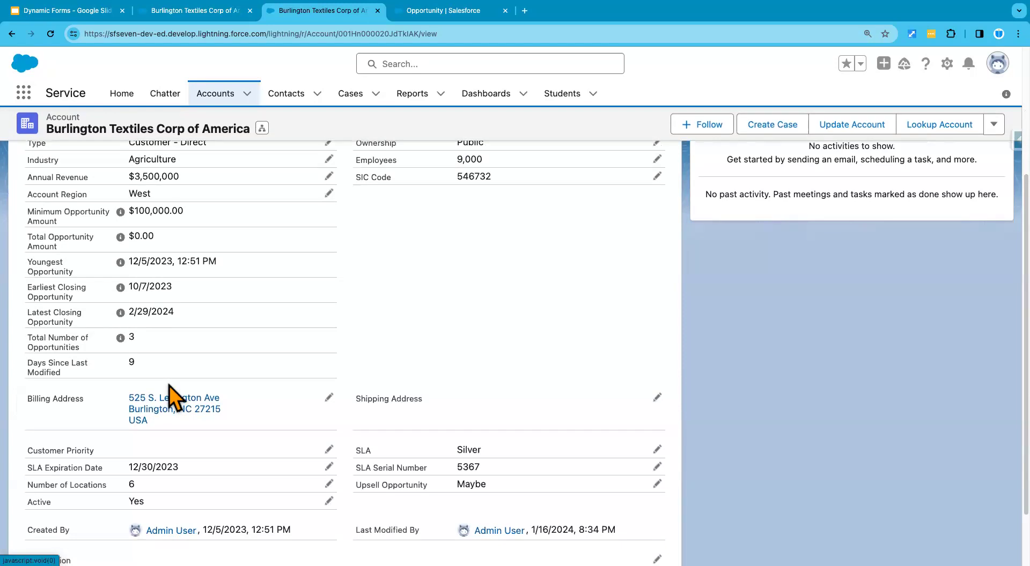
{"action": "scroll", "coordinate": [171, 397], "scroll_direction": "up", "scroll_amount": 5}
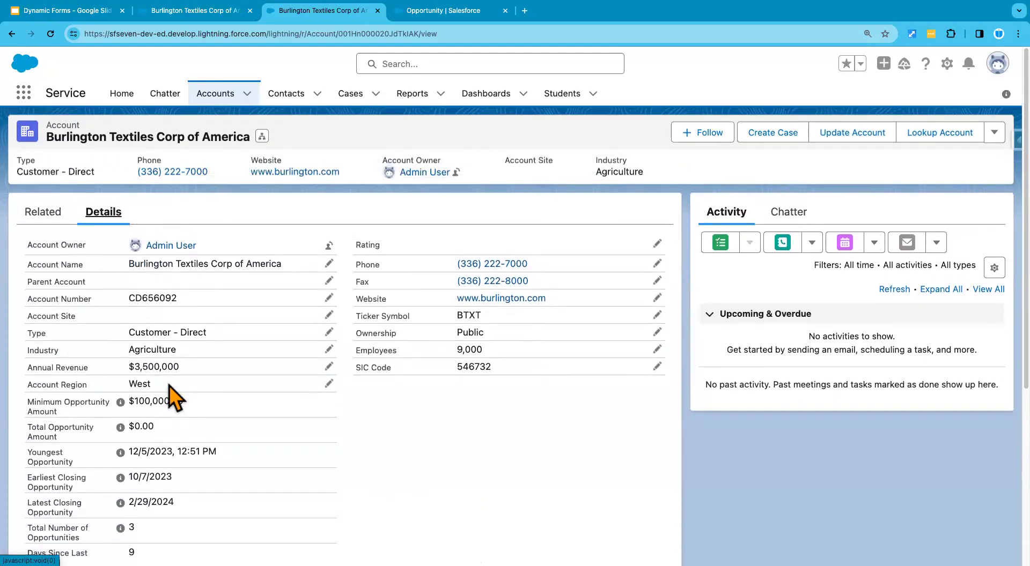
{"action": "left_click", "coordinate": [203, 16]}
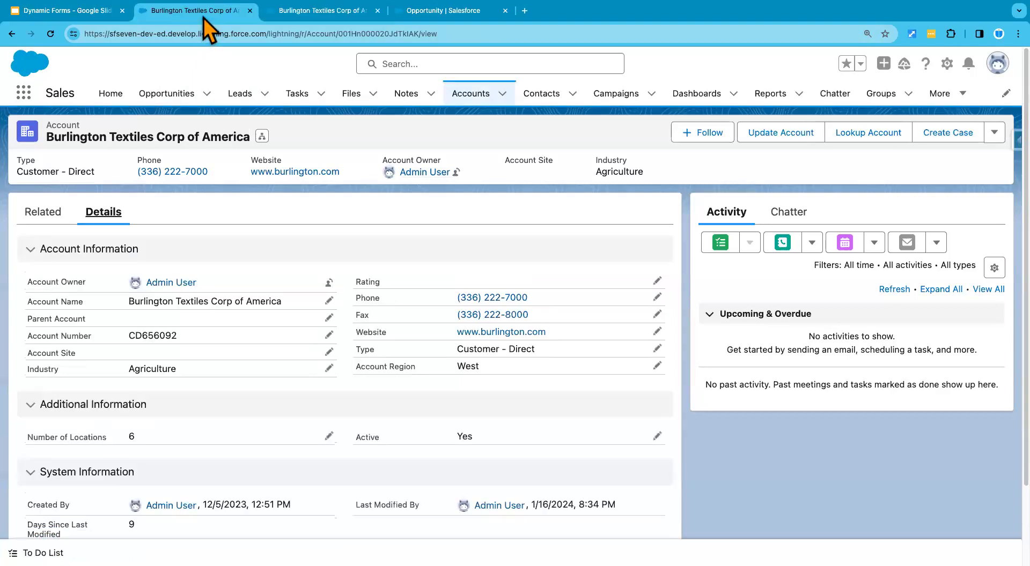
- Open the Burlington Textiles account's record page for editing from the Sales app and show the team sections among its details
{"action": "left_click", "coordinate": [946, 63]}
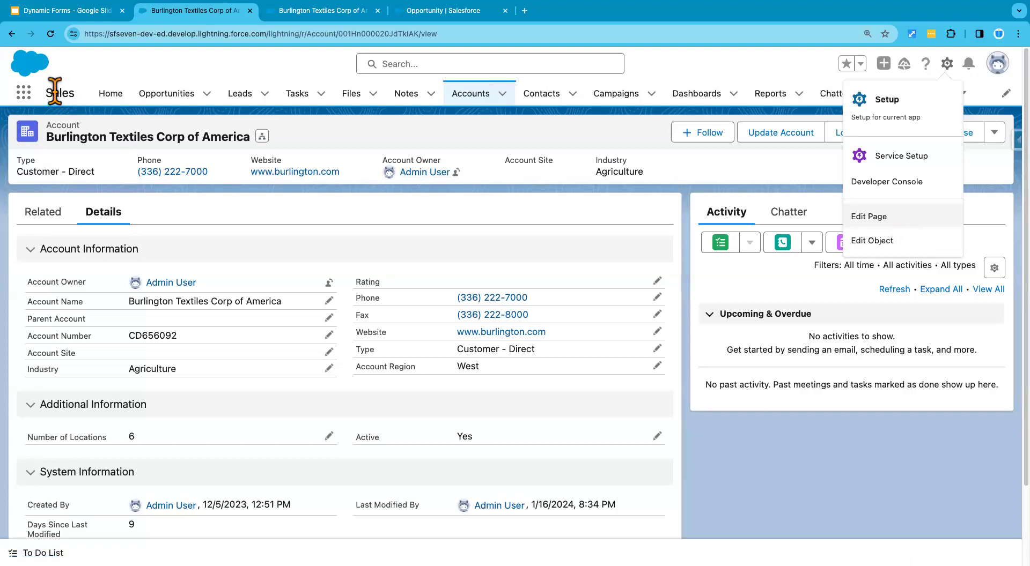
{"action": "left_click", "coordinate": [869, 216]}
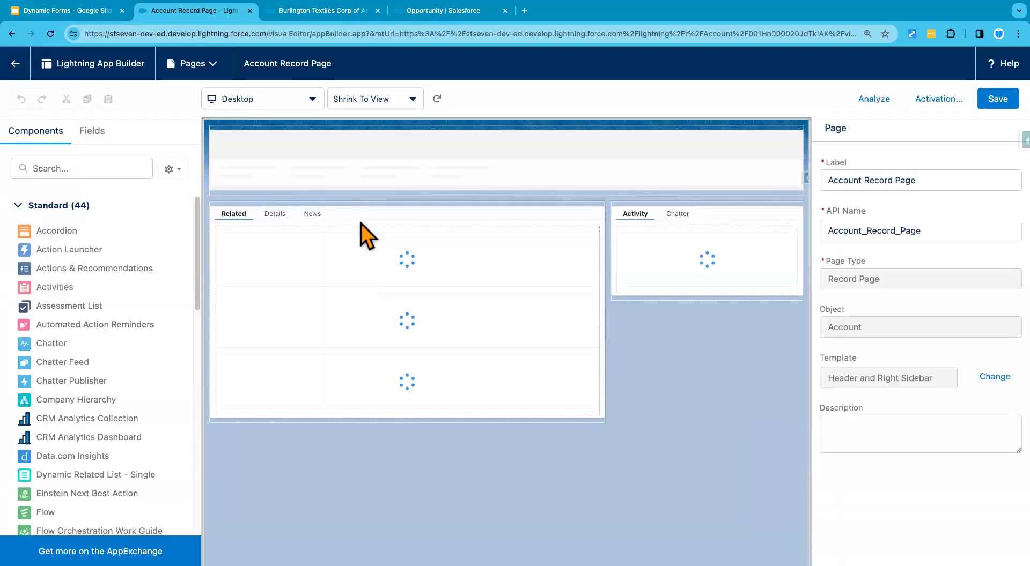
{"action": "left_click", "coordinate": [275, 202]}
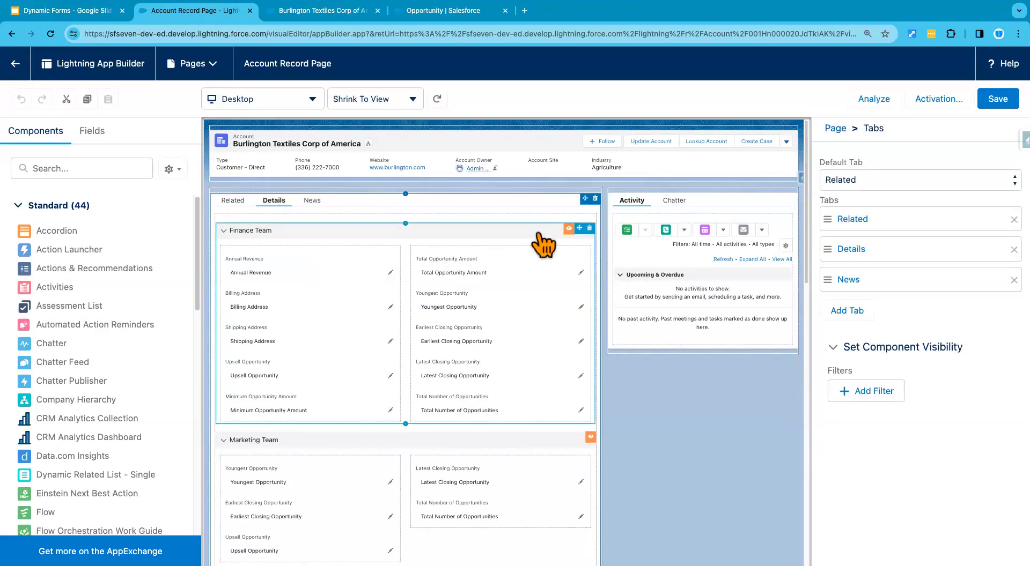
{"action": "scroll", "coordinate": [536, 429], "scroll_direction": "down", "scroll_amount": 5}
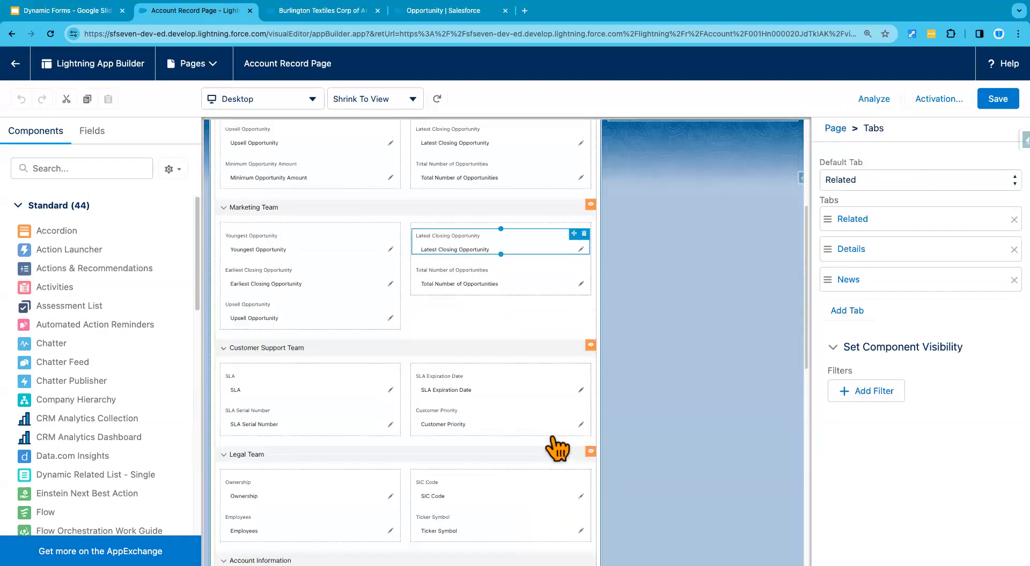
{"action": "scroll", "coordinate": [545, 488], "scroll_direction": "up", "scroll_amount": 1}
- Review the page's activation assignments at the app default, org default, and app, record type and profile levels, then close the settings
{"action": "left_click", "coordinate": [939, 101]}
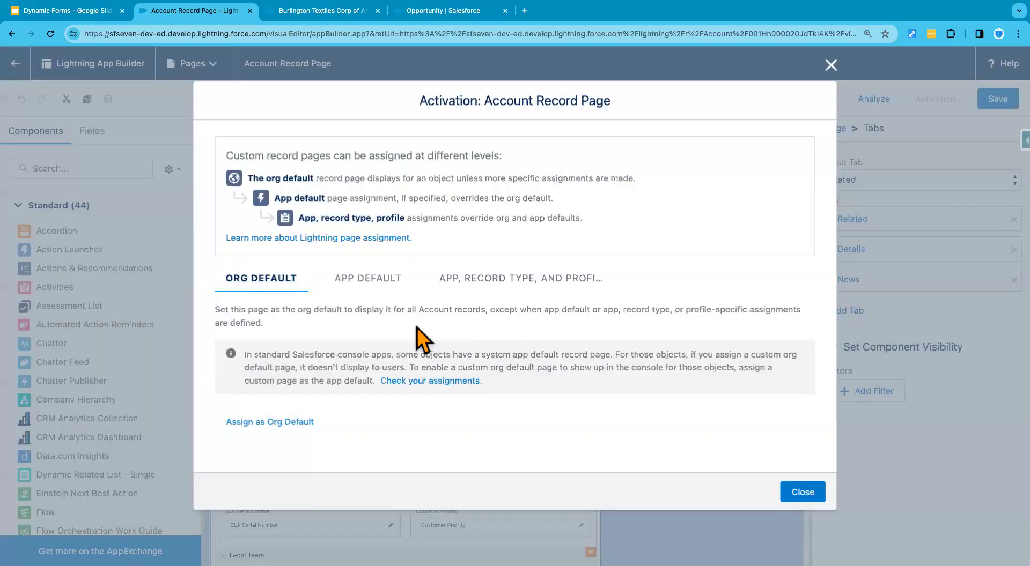
{"action": "left_click", "coordinate": [358, 303]}
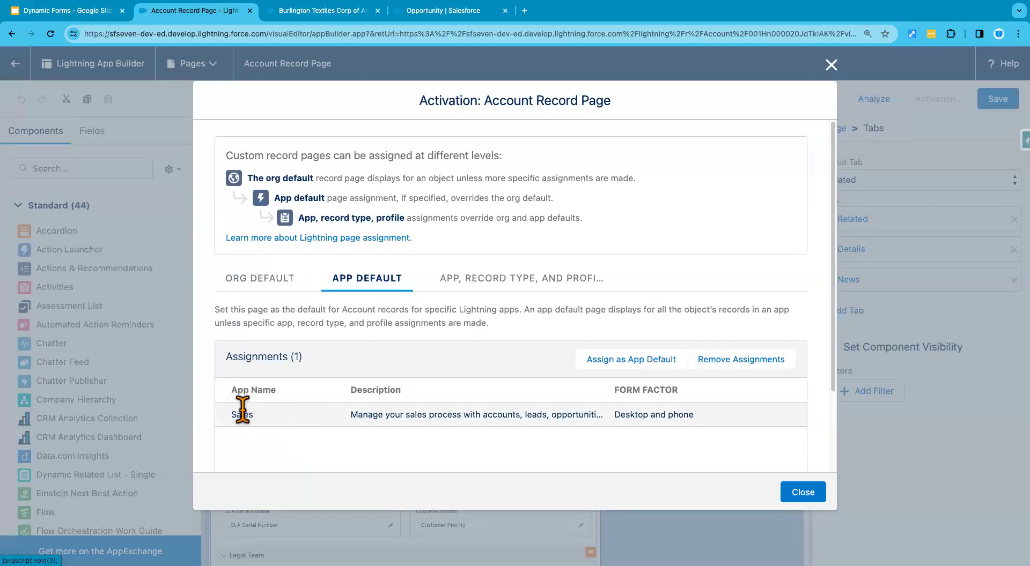
{"action": "left_click", "coordinate": [277, 290]}
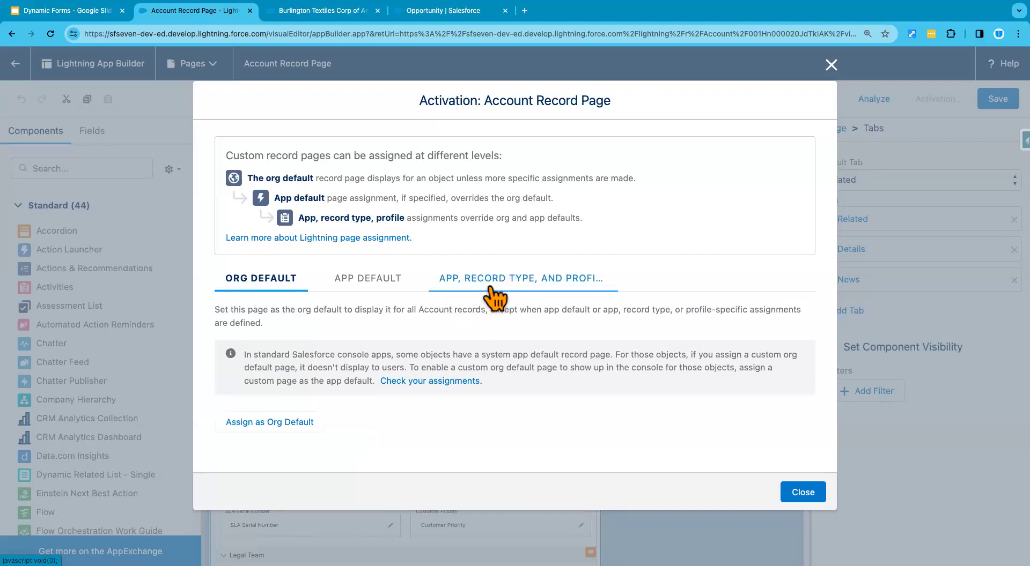
{"action": "left_click", "coordinate": [533, 293]}
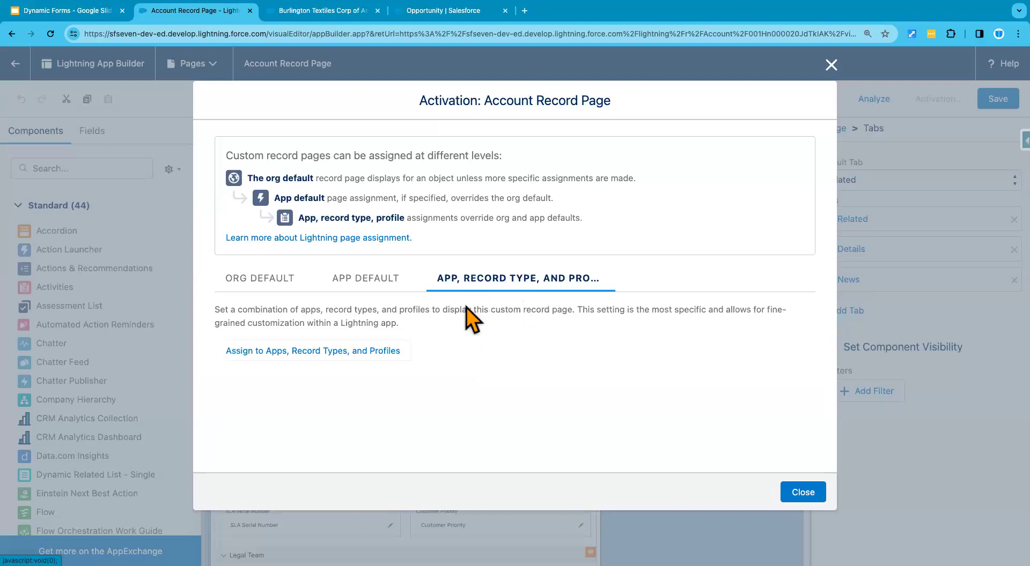
{"action": "left_click", "coordinate": [803, 496]}
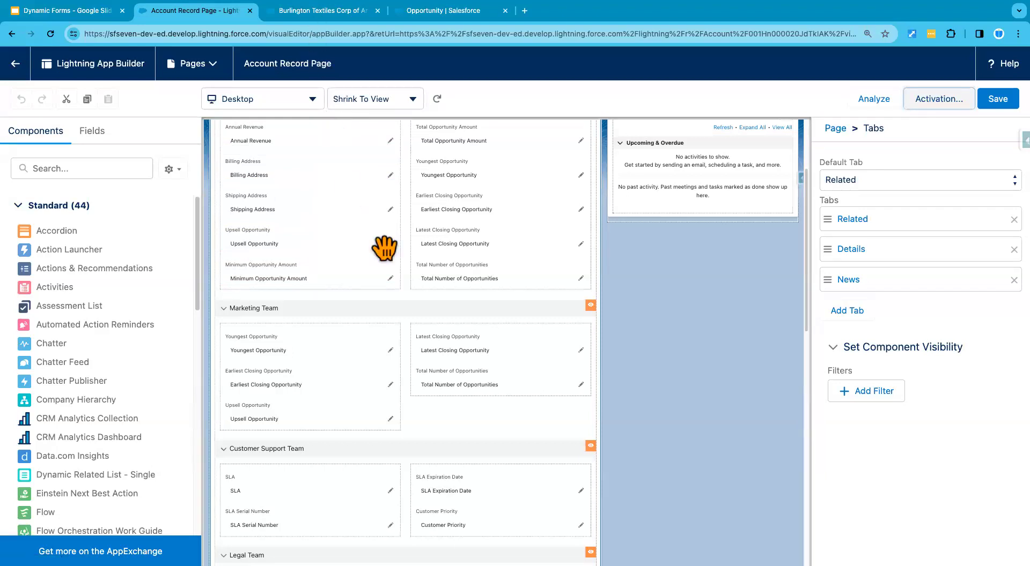
- Look through the Finance, Marketing, Customer Support and Legal Team field sections on the page layout
{"action": "scroll", "coordinate": [361, 257], "scroll_direction": "up", "scroll_amount": 3}
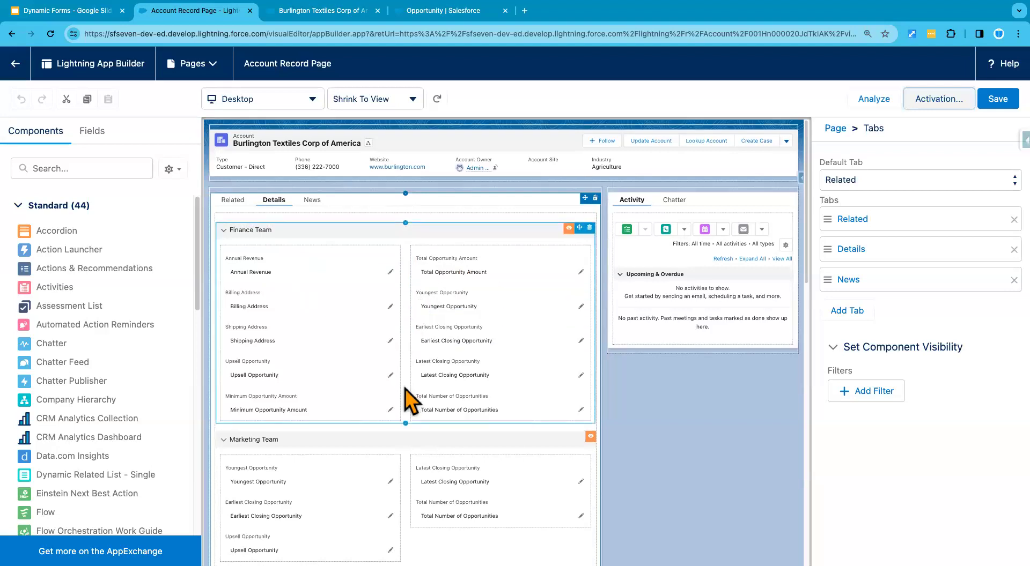
{"action": "scroll", "coordinate": [406, 391], "scroll_direction": "down", "scroll_amount": 6}
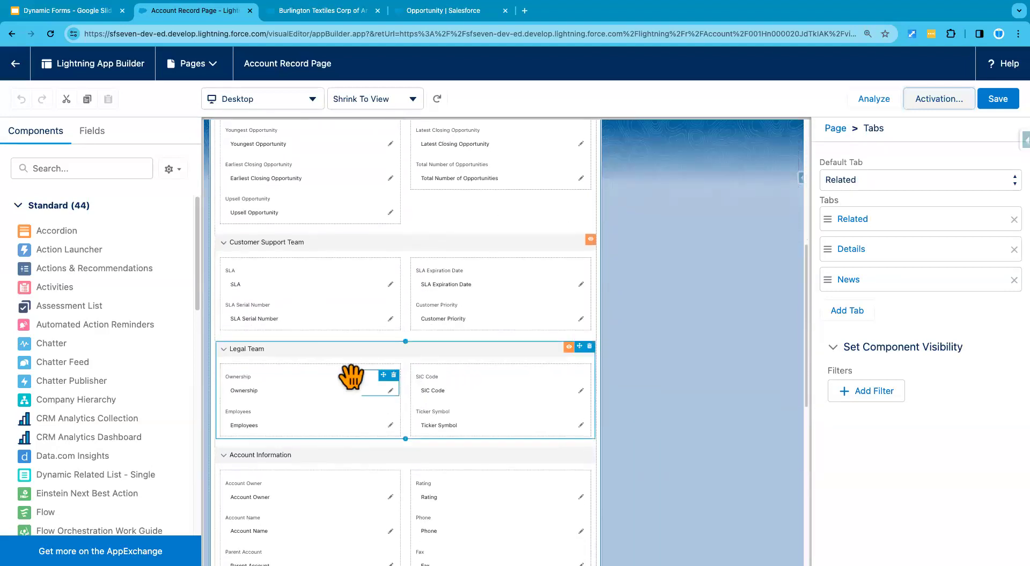